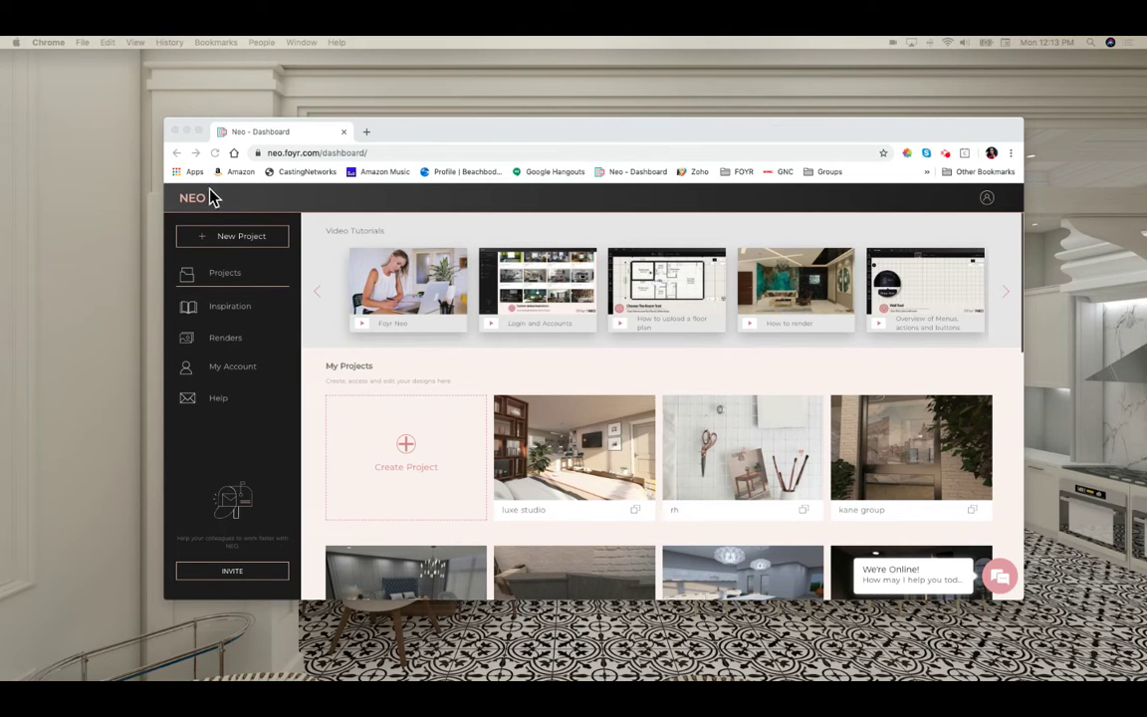
Look through the saved projects and video tutorials on the dashboard.
scroll(309, 445, "down", 5)
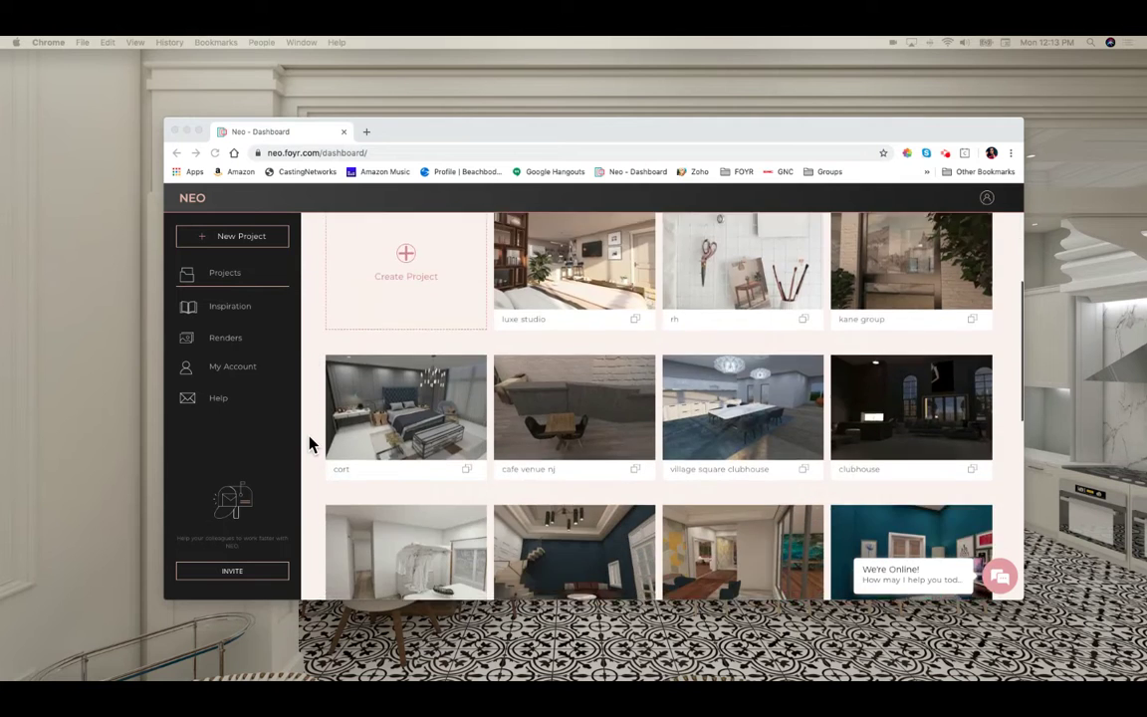
scroll(309, 444, "up", 5)
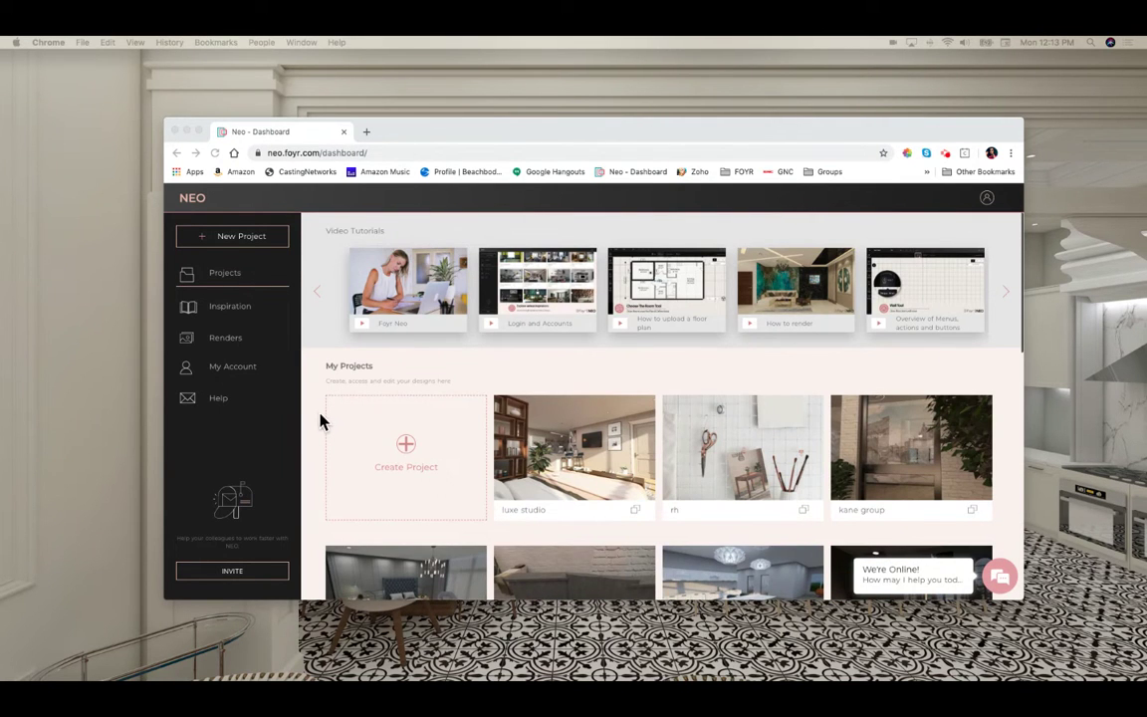
scroll(318, 422, "down", 1)
scroll(317, 422, "up", 1)
scroll(316, 406, "down", 1)
scroll(316, 407, "up", 1)
Preview the support chat form and the new-project dialog, closing both without filling them in.
left_click(994, 580)
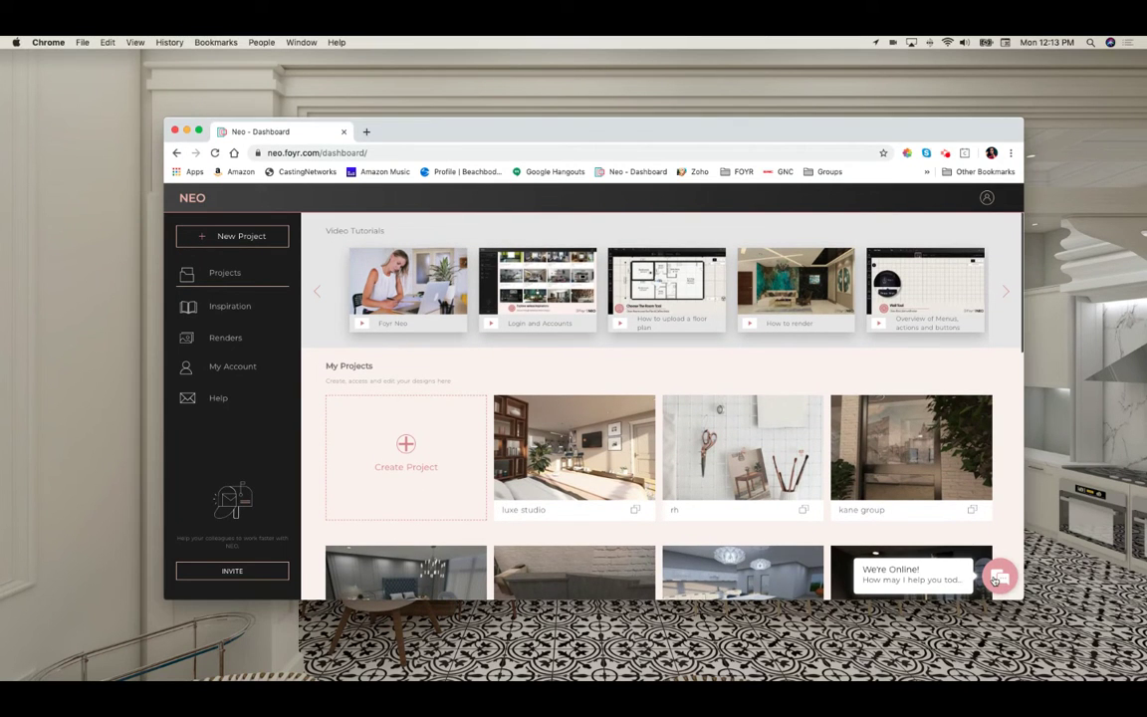
left_click(995, 580)
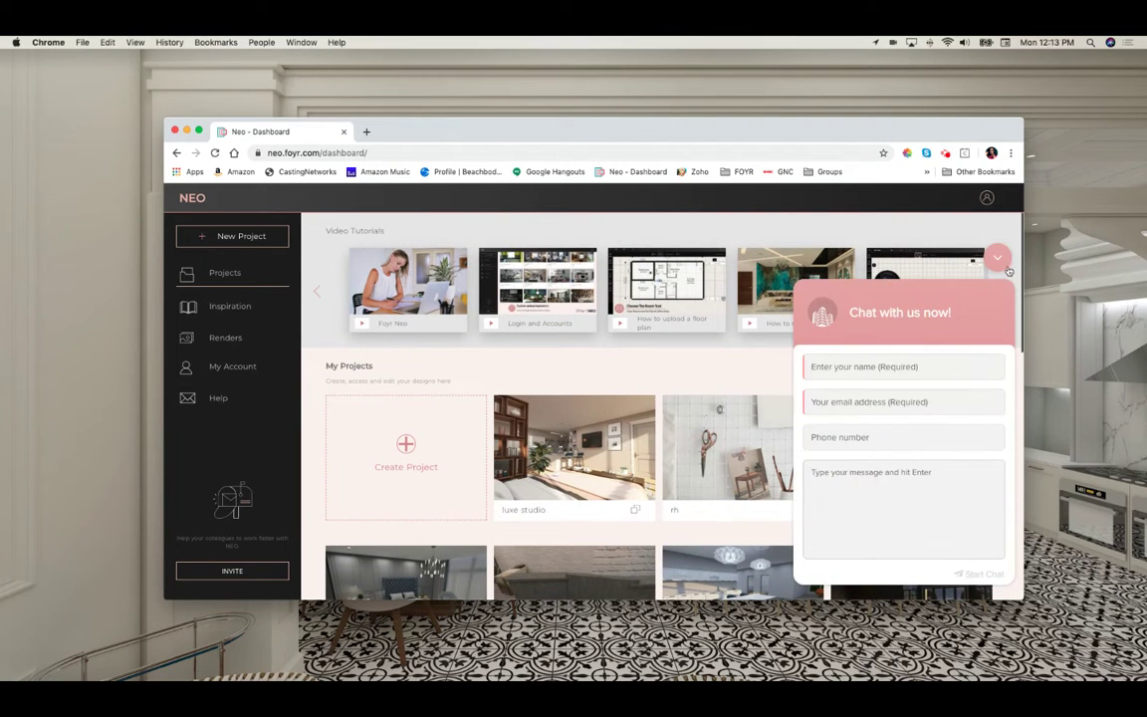
left_click(999, 260)
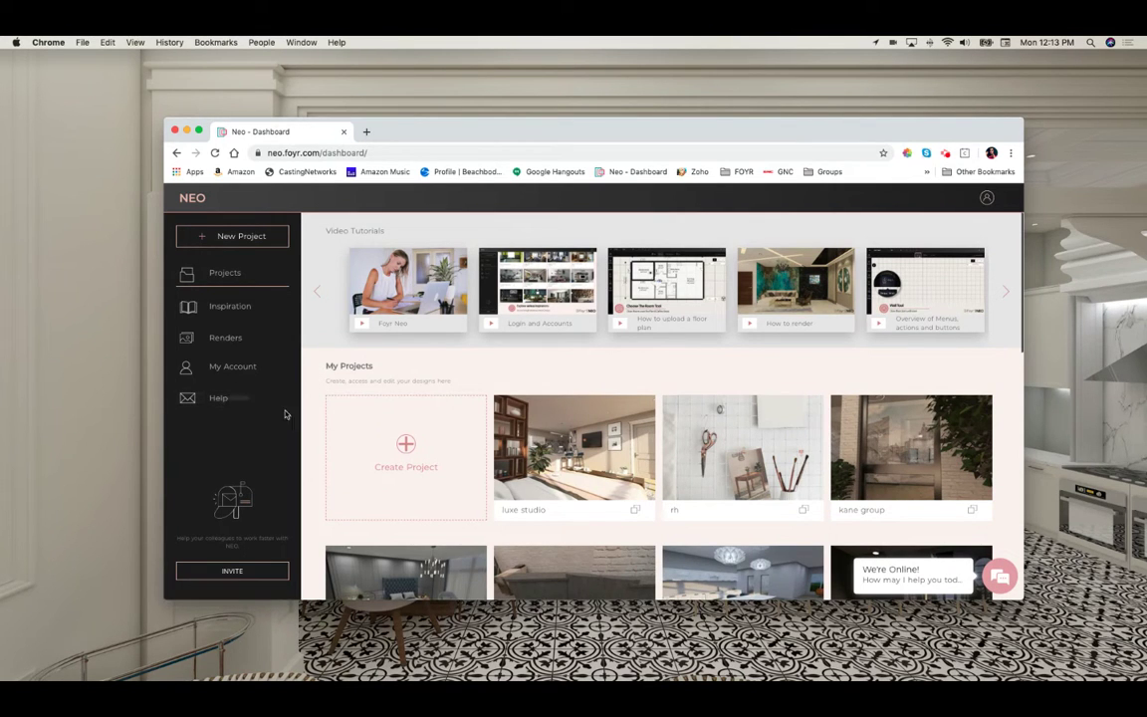
left_click(405, 448)
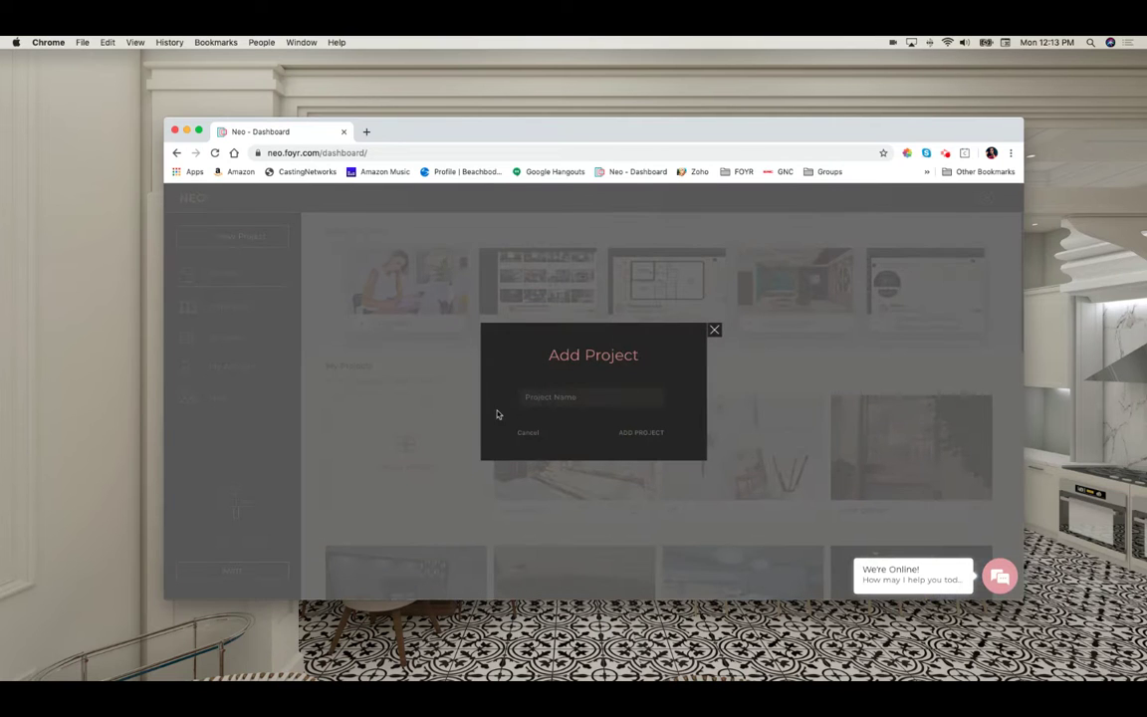
left_click(717, 334)
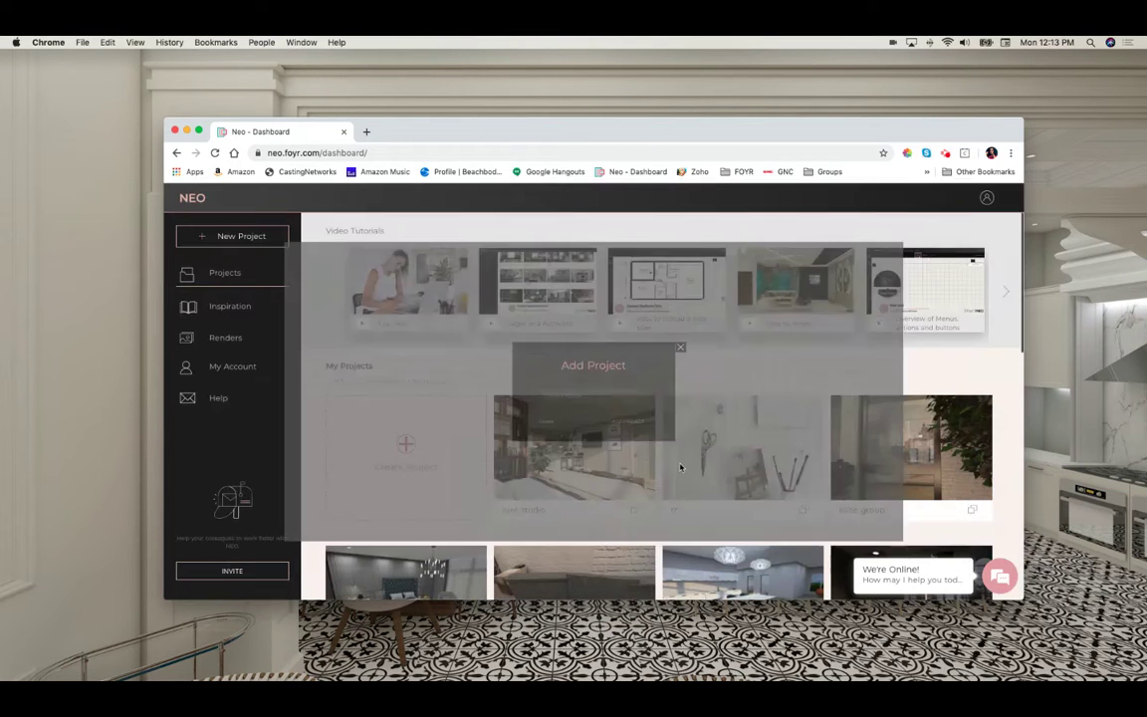
Open the Neo Master Suite project from the saved projects in the floor plan editor.
scroll(642, 525, "down", 5)
scroll(642, 525, "down", 5)
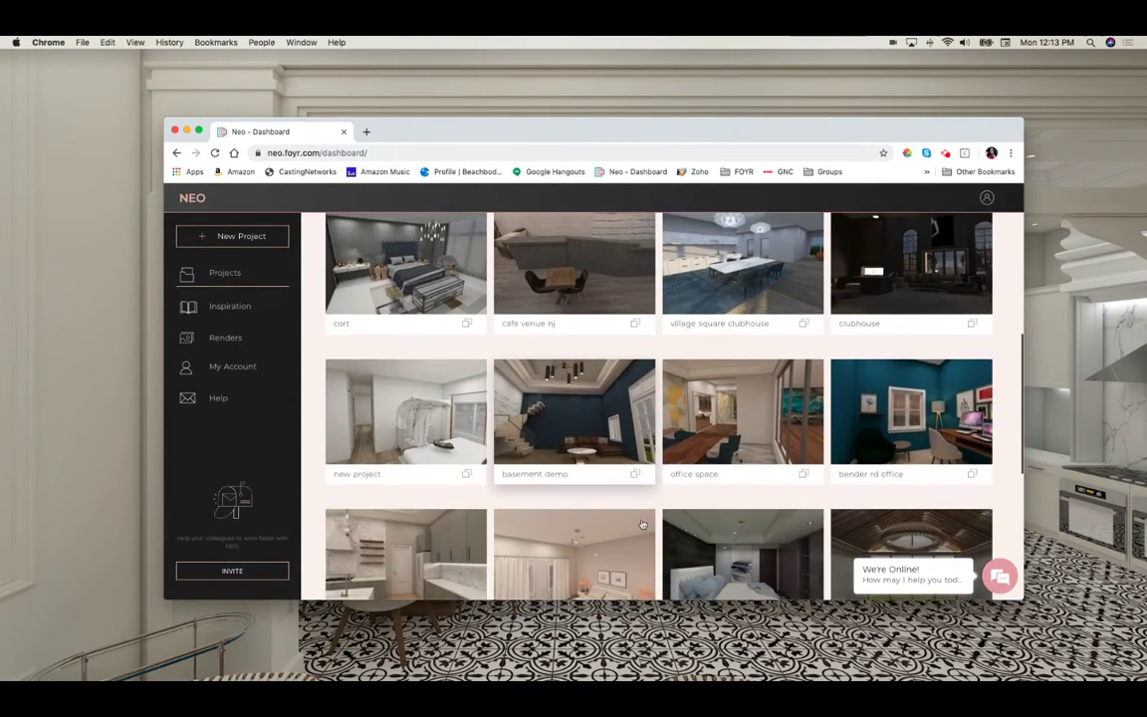
left_click(572, 469)
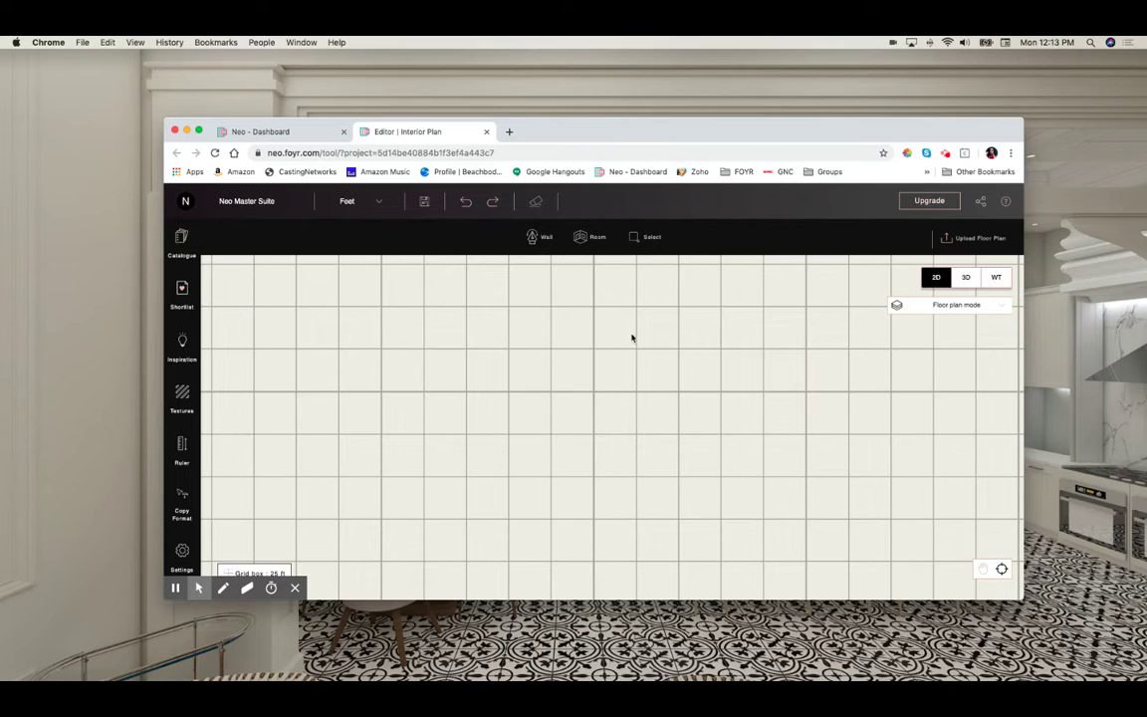
Draw a room about 22.5 by 17.3 feet, a smaller room inside its lower-right corner, and another adjoining its right wall.
left_click(593, 244)
left_click_drag(558, 348, 754, 498)
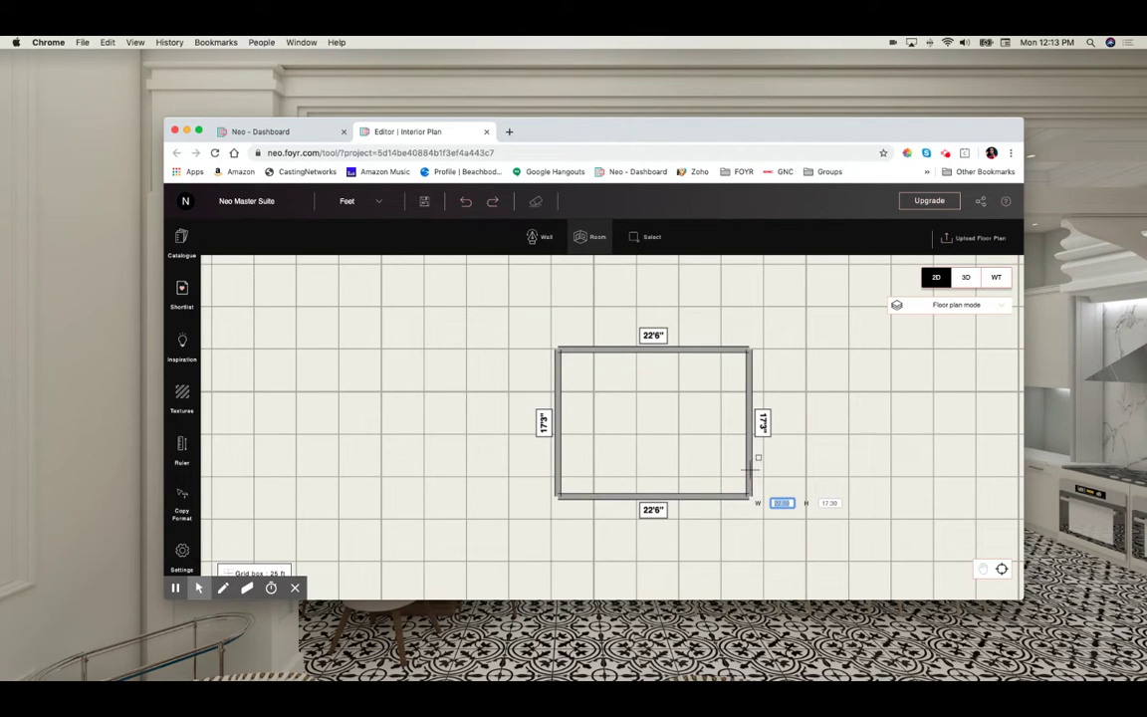
left_click(748, 452)
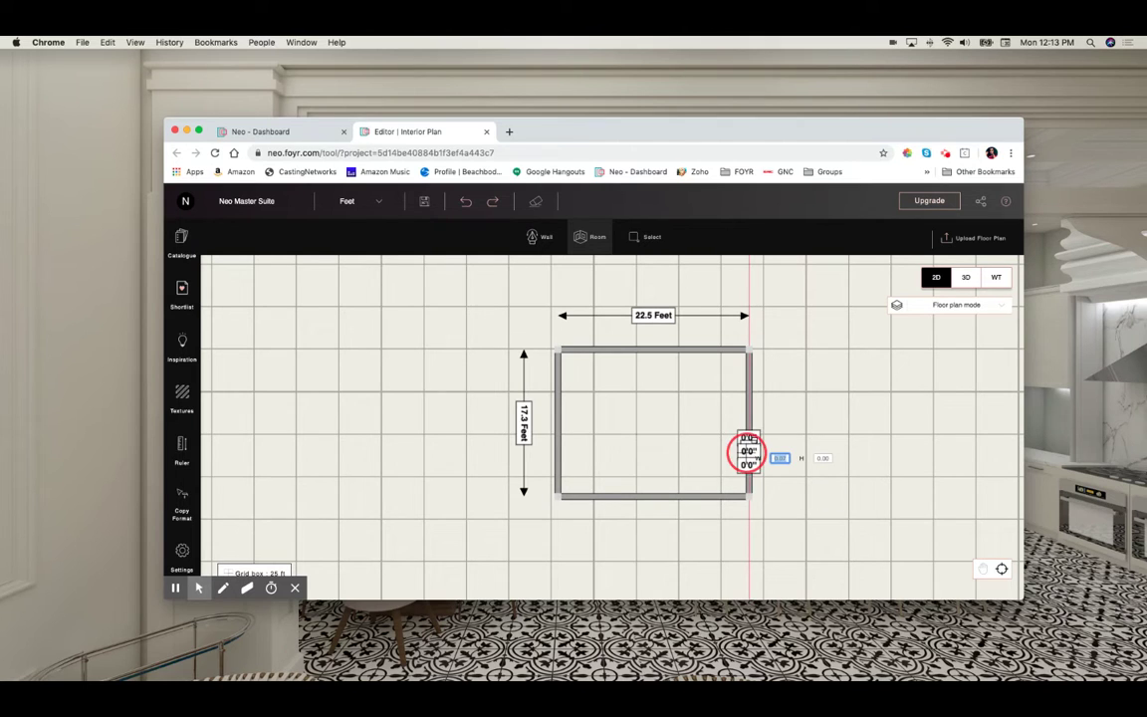
left_click_drag(748, 452, 600, 496)
left_click_drag(750, 390, 906, 450)
Draw a vertical wall crossing the large room's upper wall and set the thickness of its inner segment to 0.20 feet.
left_click(539, 236)
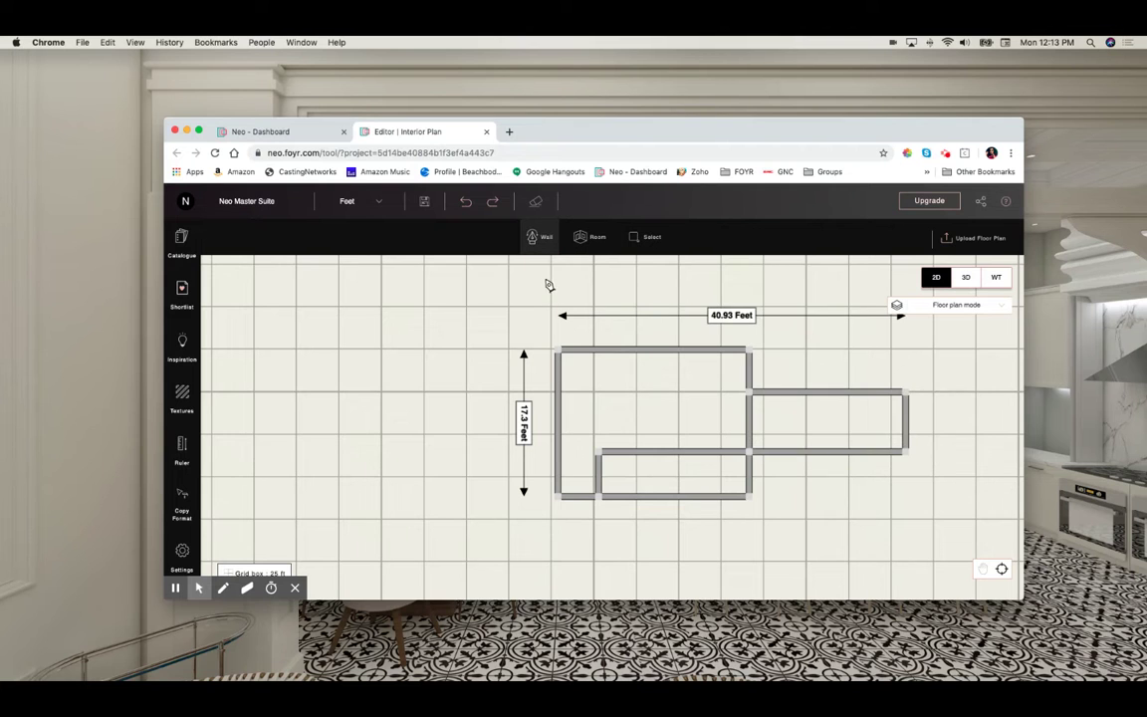
mouse_move(611, 278)
left_mouse_down()
mouse_move(610, 350)
mouse_move(653, 274)
mouse_move(687, 287)
mouse_move(728, 346)
mouse_move(683, 398)
mouse_move(604, 398)
mouse_move(615, 394)
left_mouse_up()
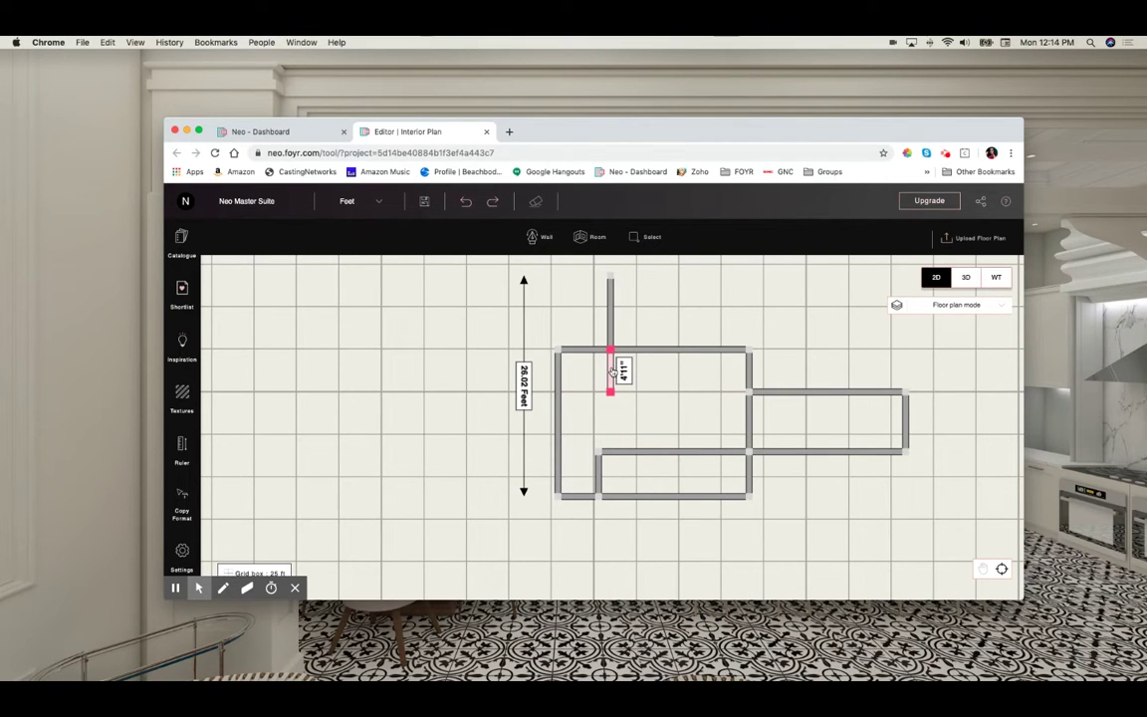
left_click(612, 370)
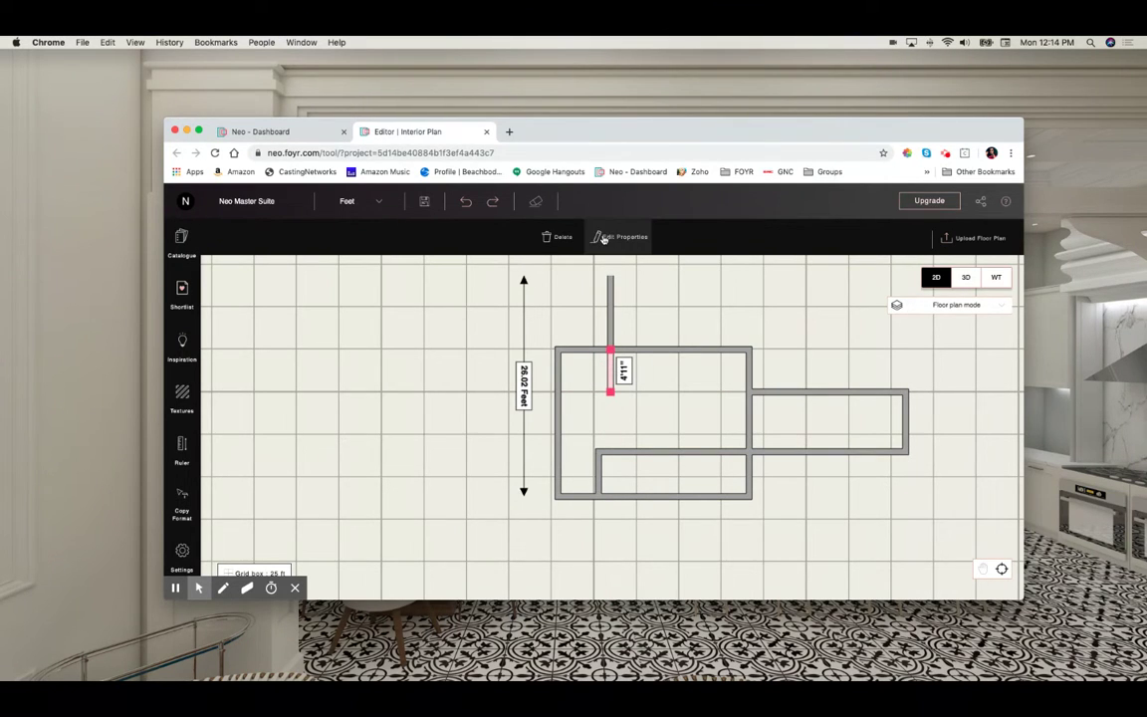
left_click(603, 238)
left_click(312, 332)
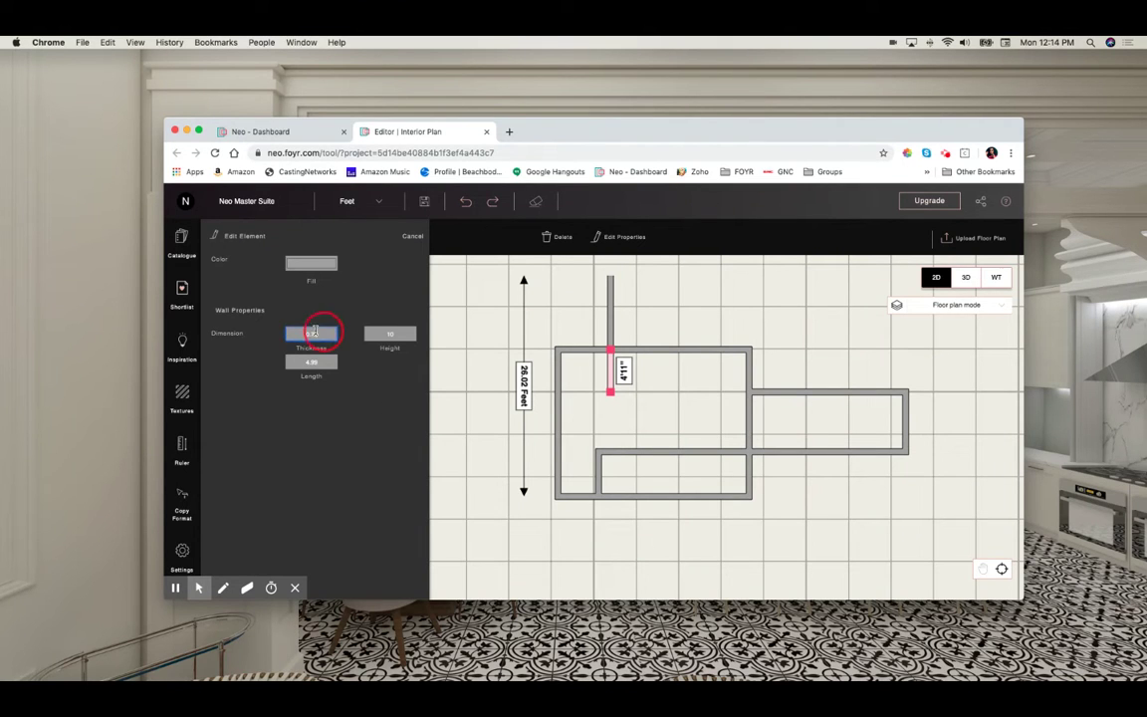
left_click_drag(315, 332, 293, 330)
type("0.25")
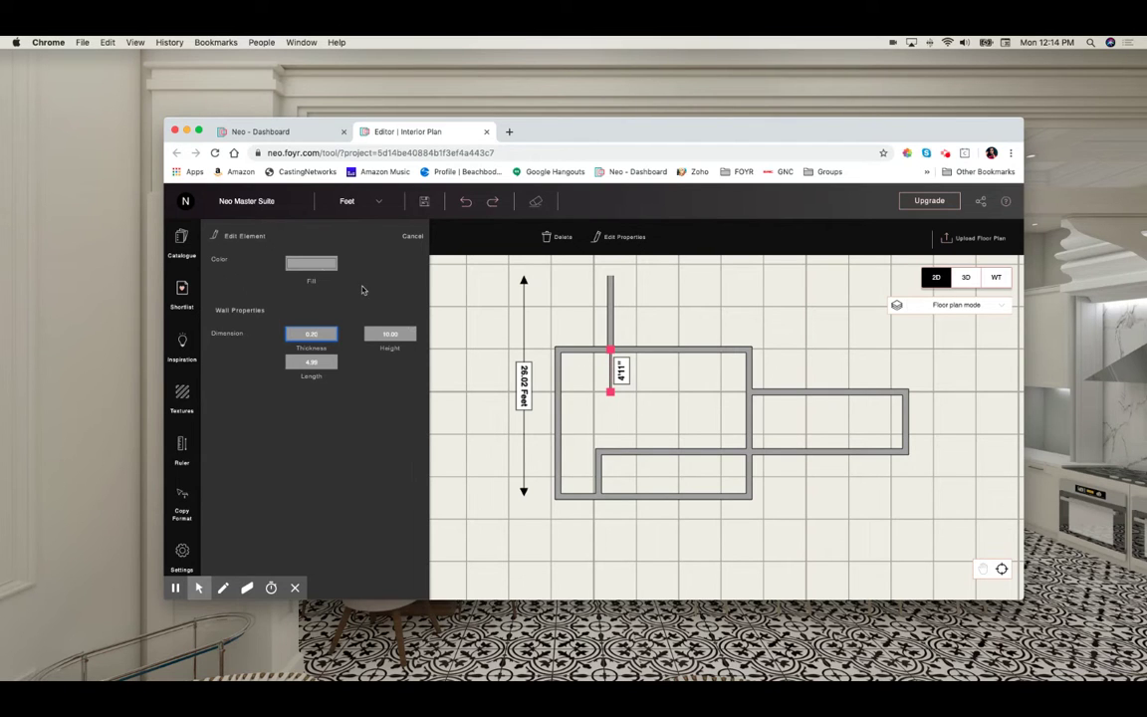
Change the fill color of the thin inner wall segment to red.
left_click(313, 264)
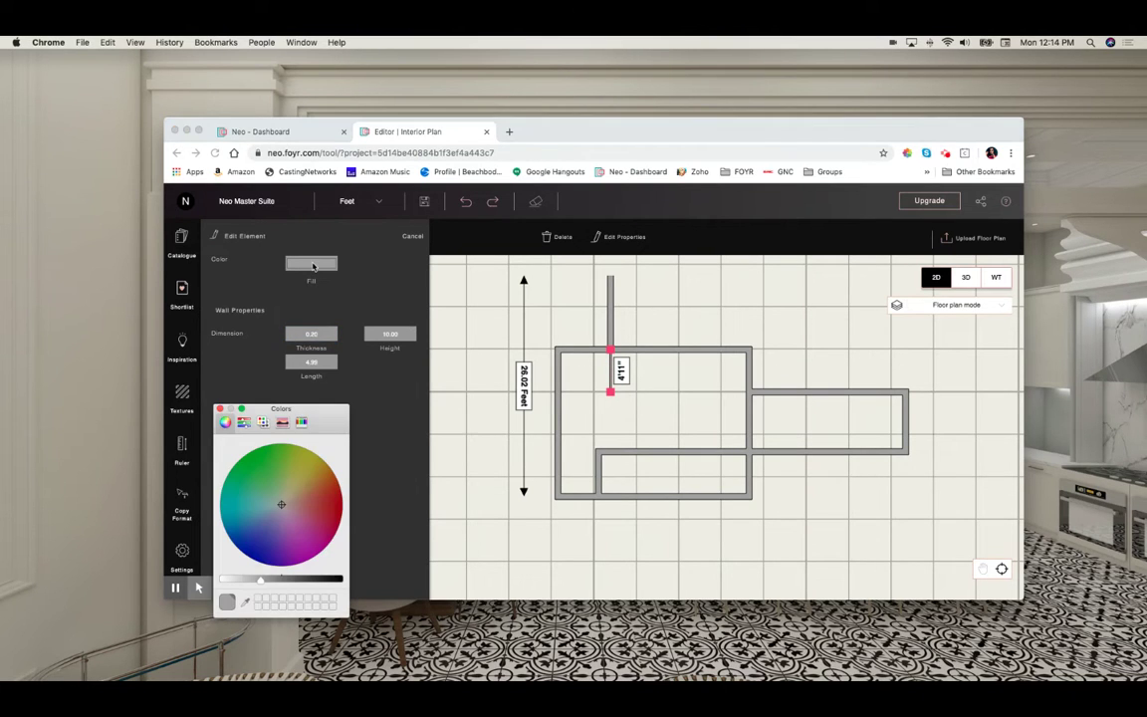
left_click(330, 496)
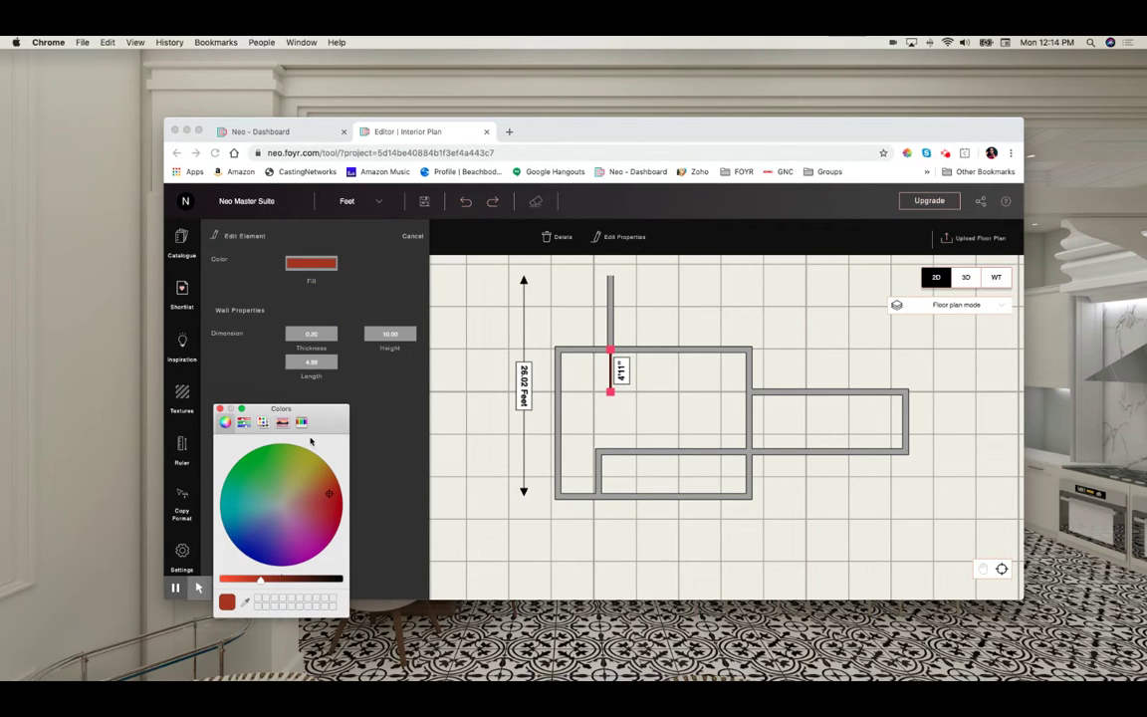
left_click(220, 409)
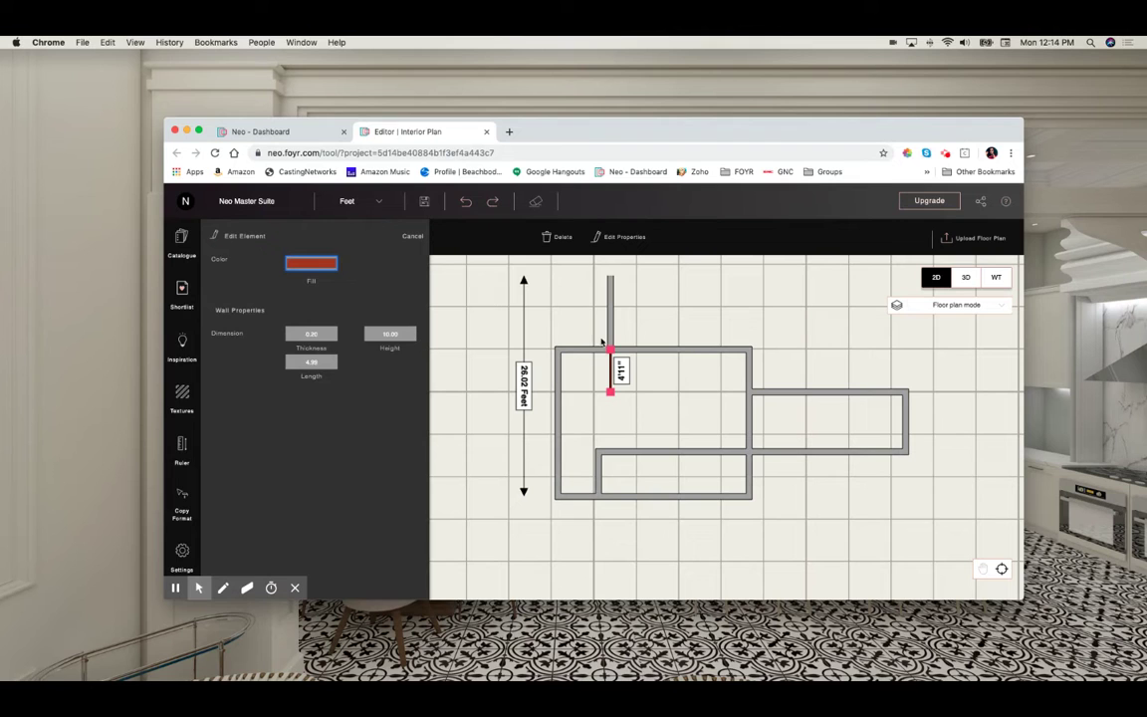
Check the upper wall's height property, leave it as is, and clear the entire design from the canvas.
left_click(703, 350)
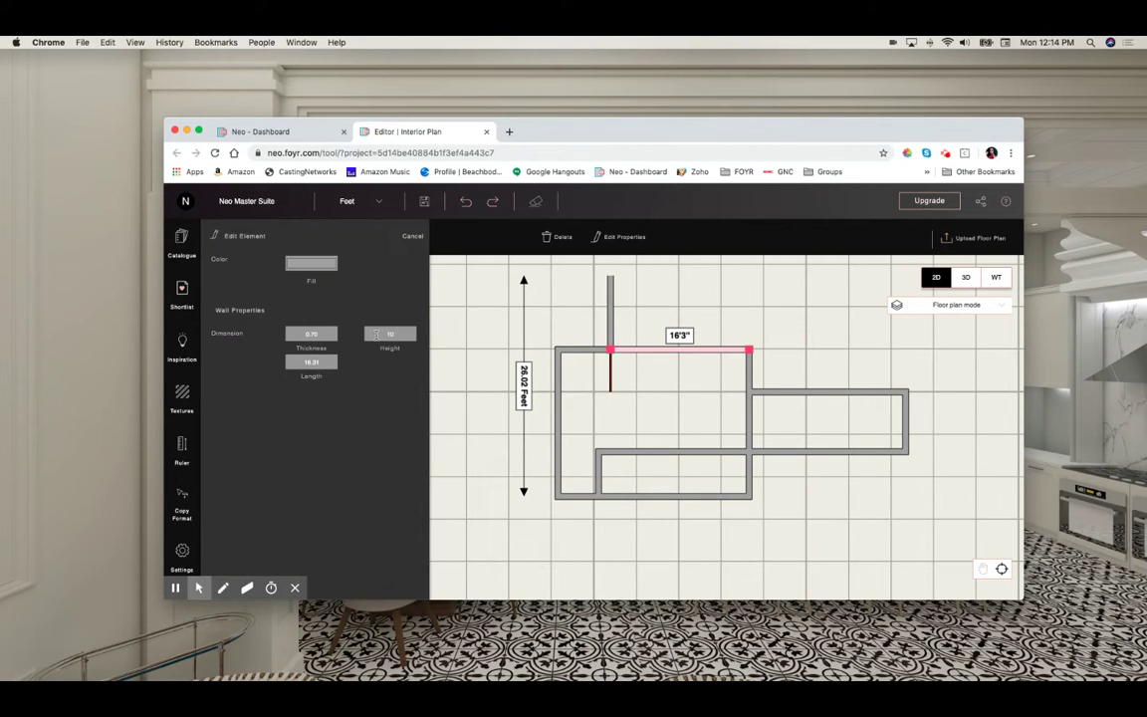
left_click(401, 334)
left_click(621, 283)
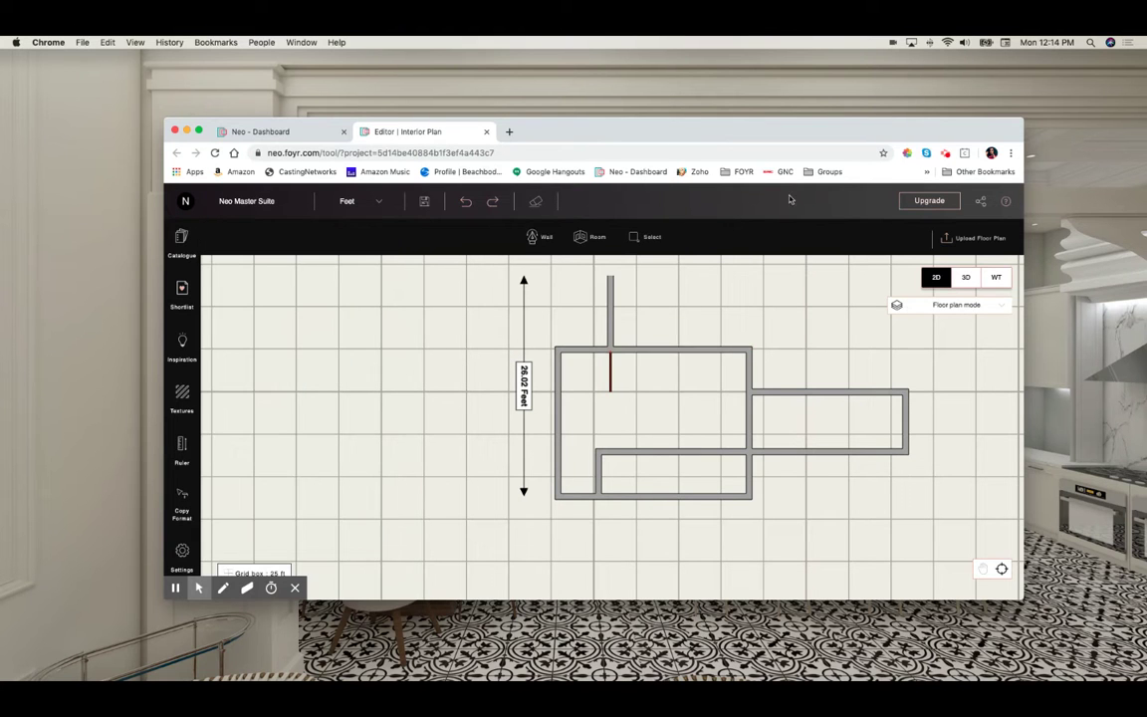
left_click(538, 203)
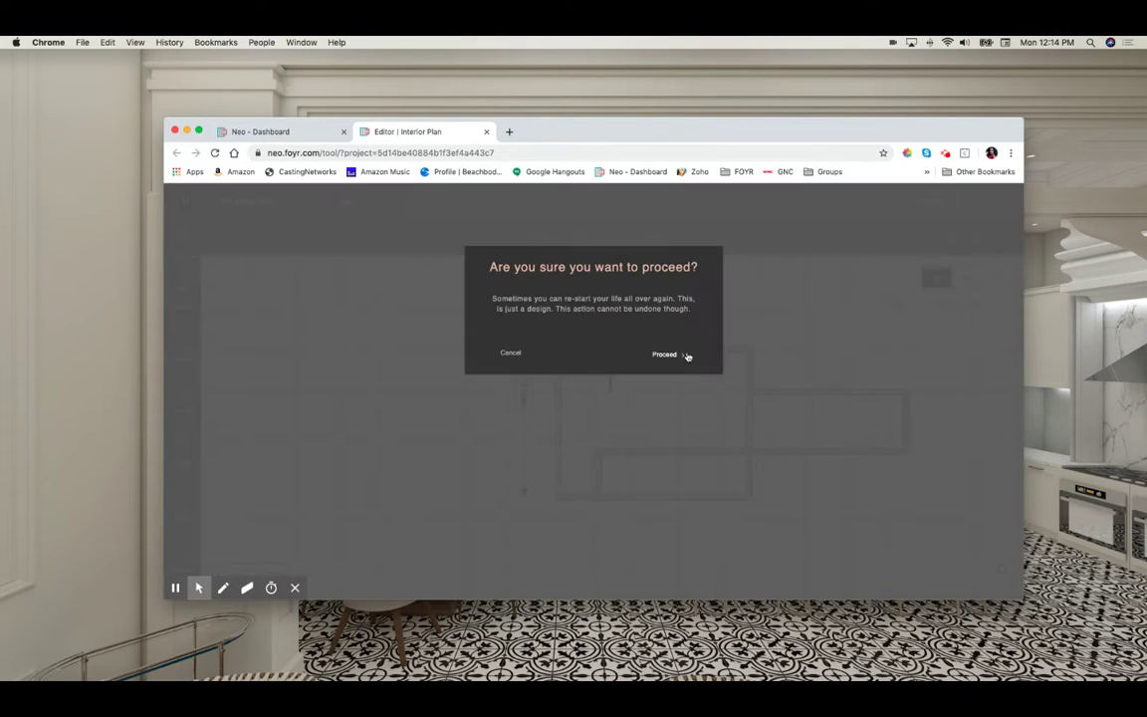
left_click(684, 357)
Upload the floor plan image showing a bedroom, bath and closet from the Demo Floorplans folder in Documents.
left_click(961, 249)
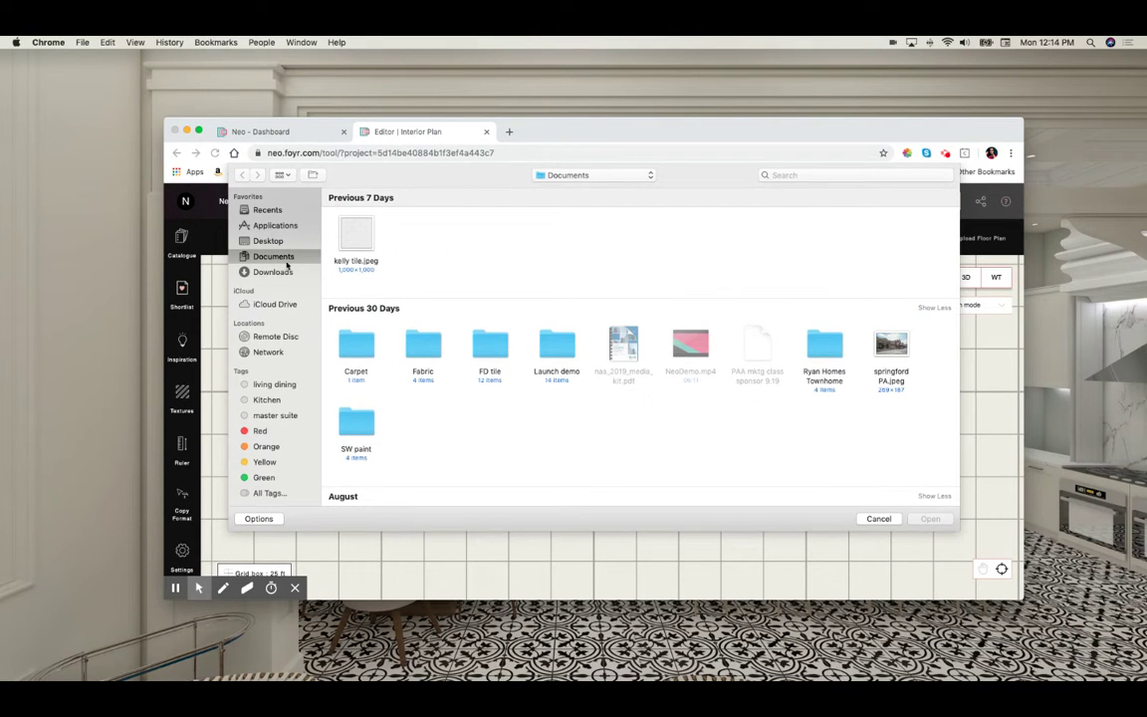
scroll(505, 431, "down", 10)
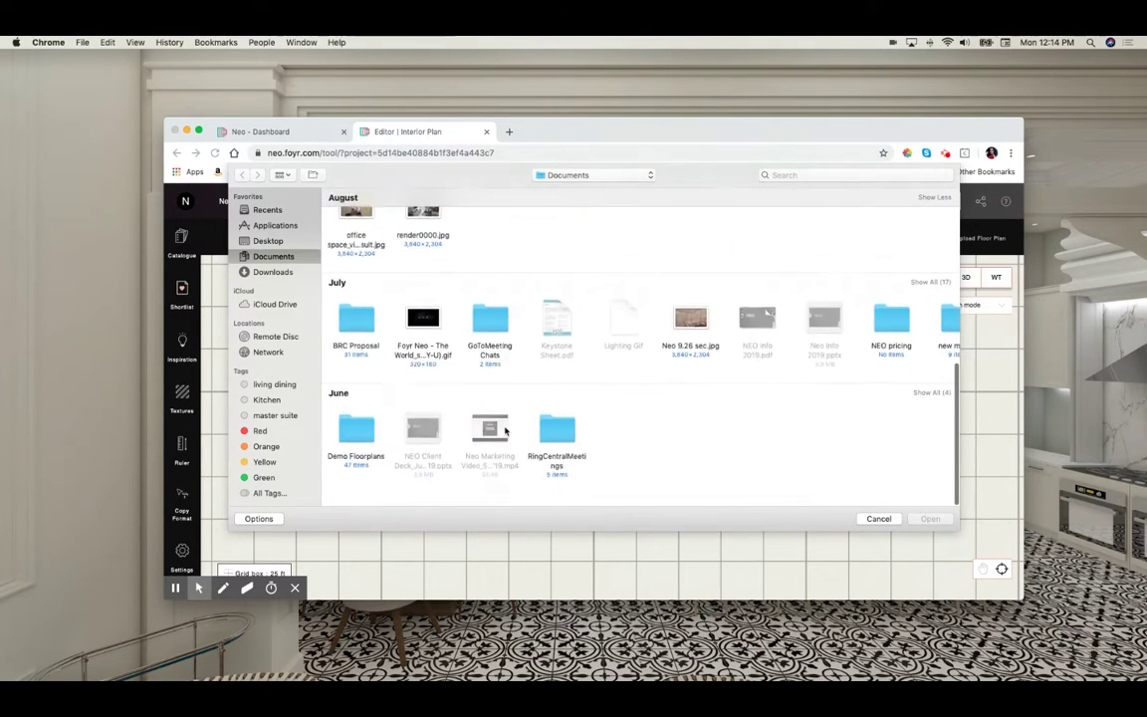
left_click(364, 448)
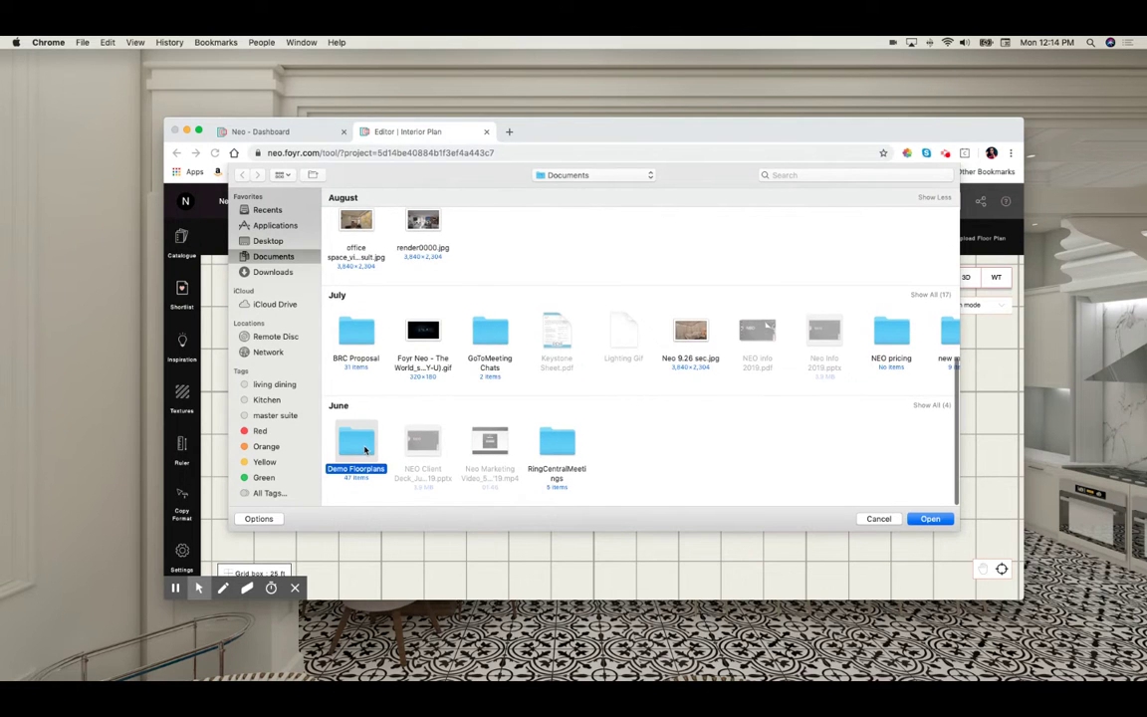
double_click(365, 448)
scroll(705, 320, "down", 10)
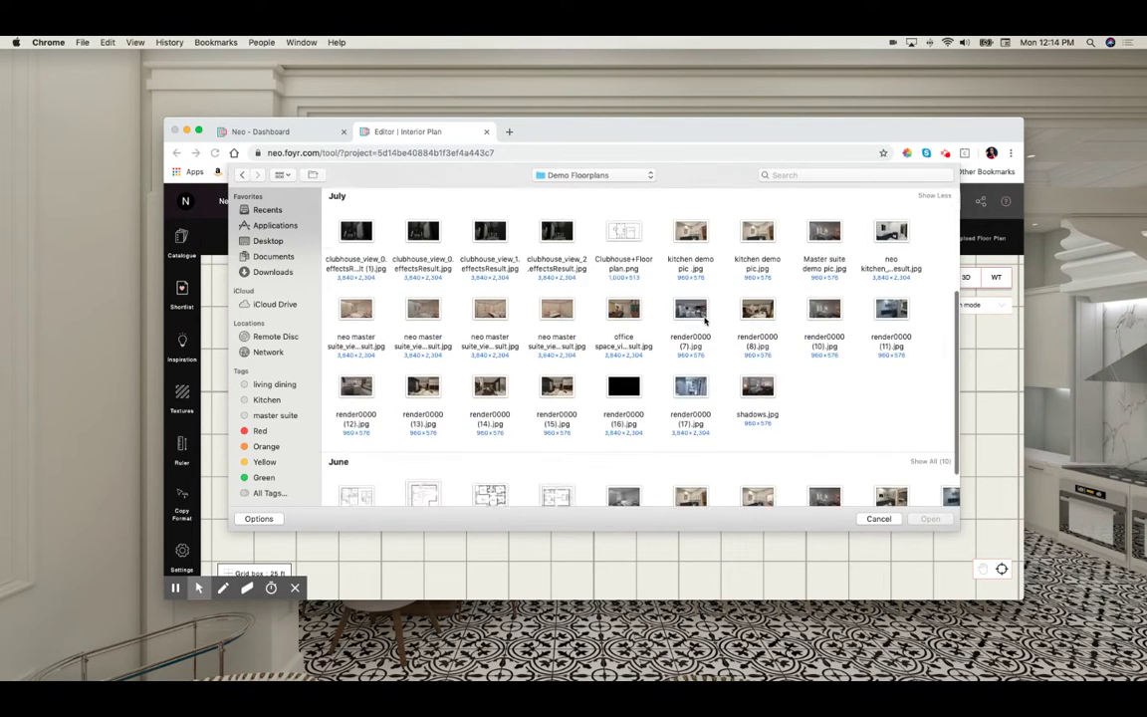
scroll(705, 321, "up", 2)
double_click(569, 450)
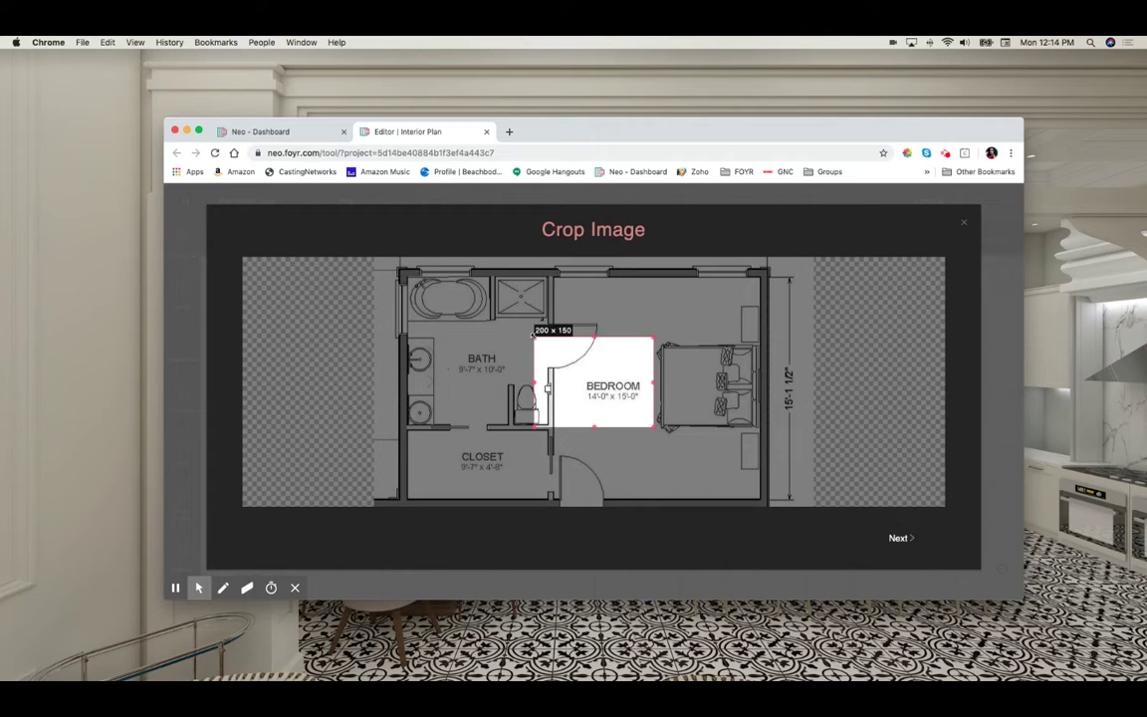
Crop the floor plan image to the bedroom only, about 362 × 383, and continue to the scaling stage.
left_click_drag(534, 336, 395, 270)
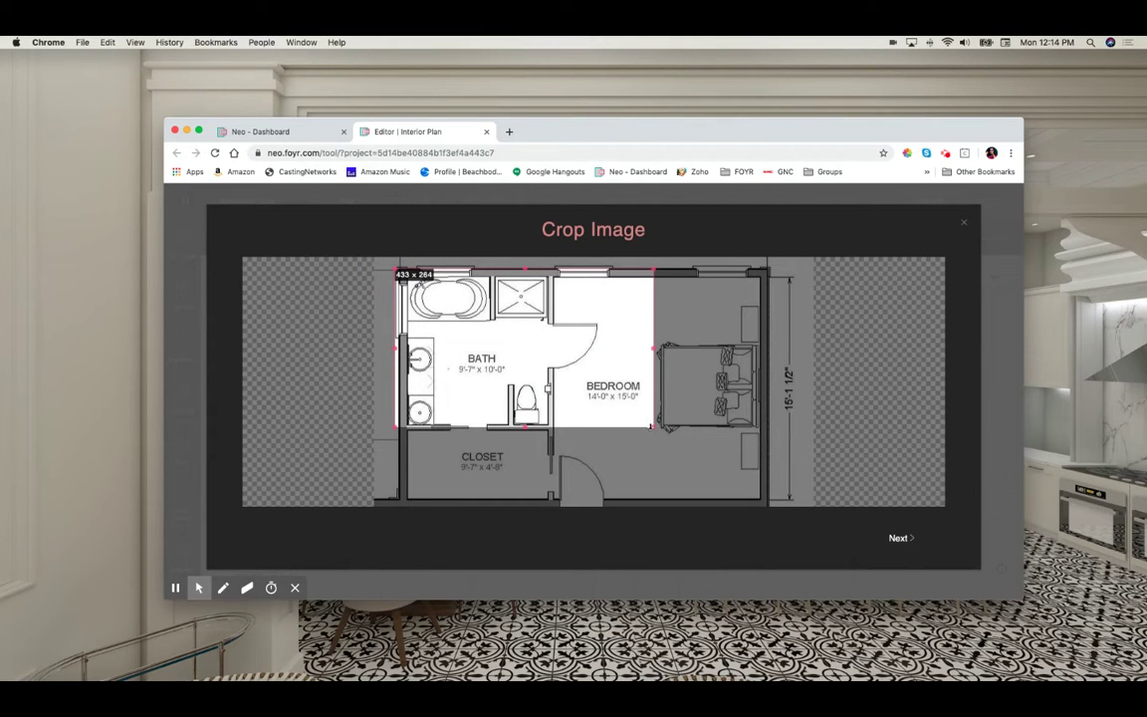
left_click_drag(652, 427, 764, 506)
scroll(770, 506, "down", 1)
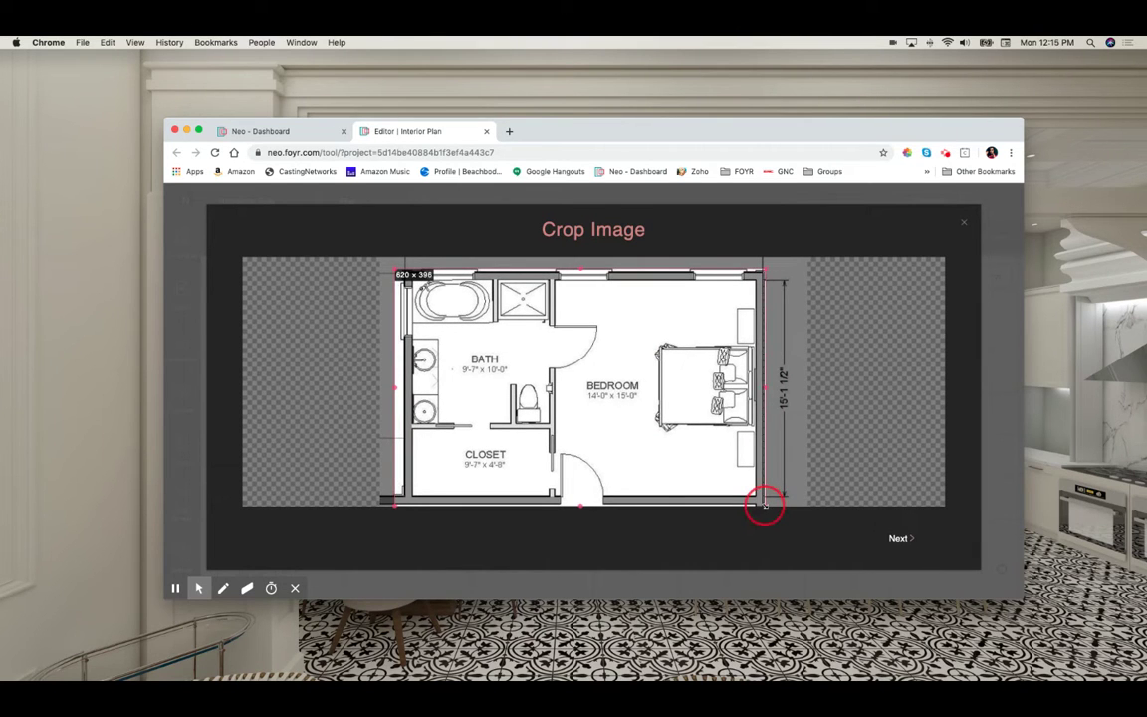
left_click_drag(394, 269, 549, 269)
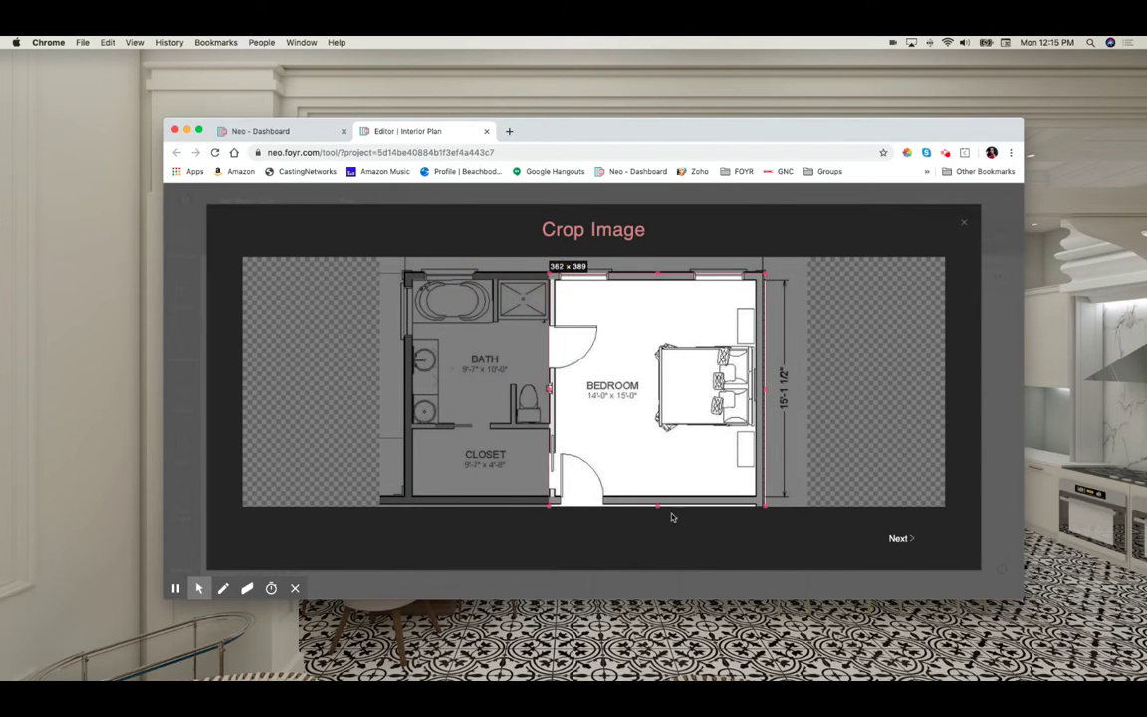
left_click_drag(657, 506, 659, 502)
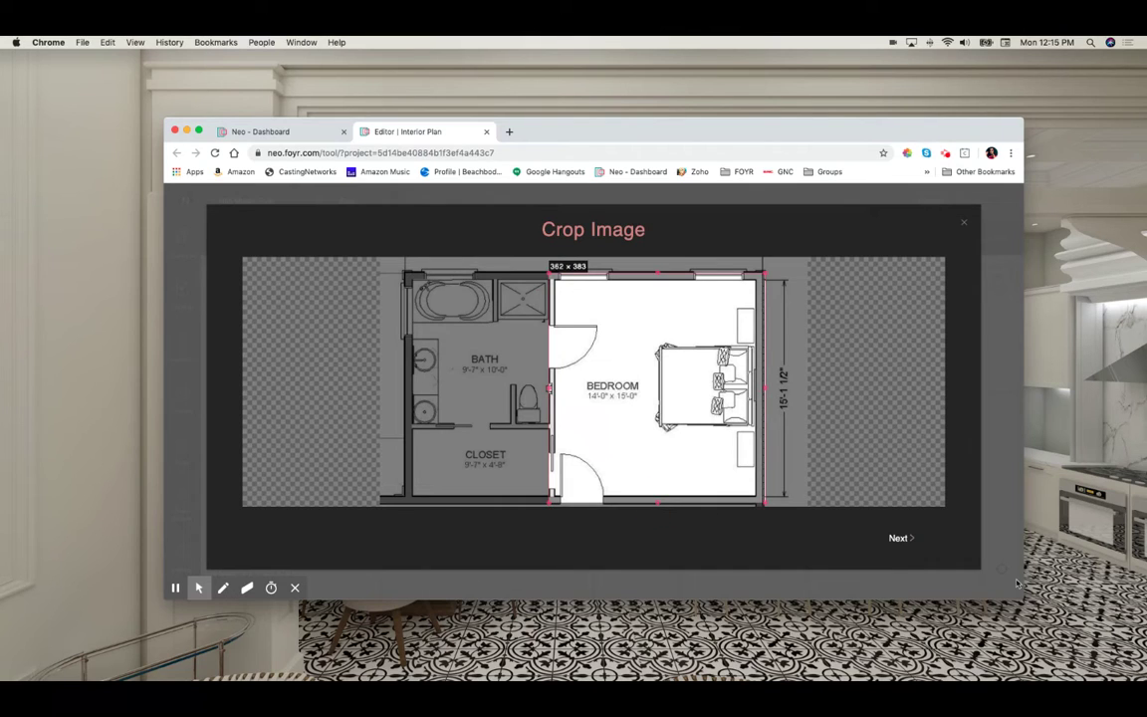
left_click(900, 537)
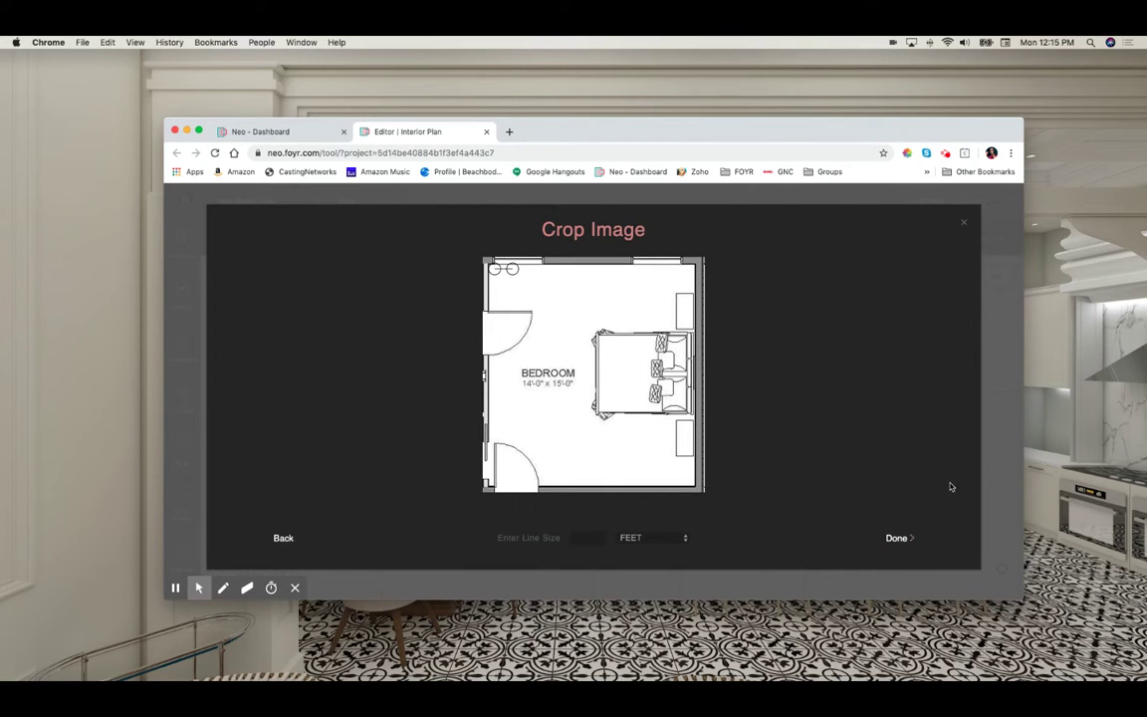
Draw a scale reference line across the bedroom's upper wall, set its size to 14 feet, and finish the floor plan import.
left_click_drag(511, 270, 485, 266)
left_click_drag(559, 289, 702, 267)
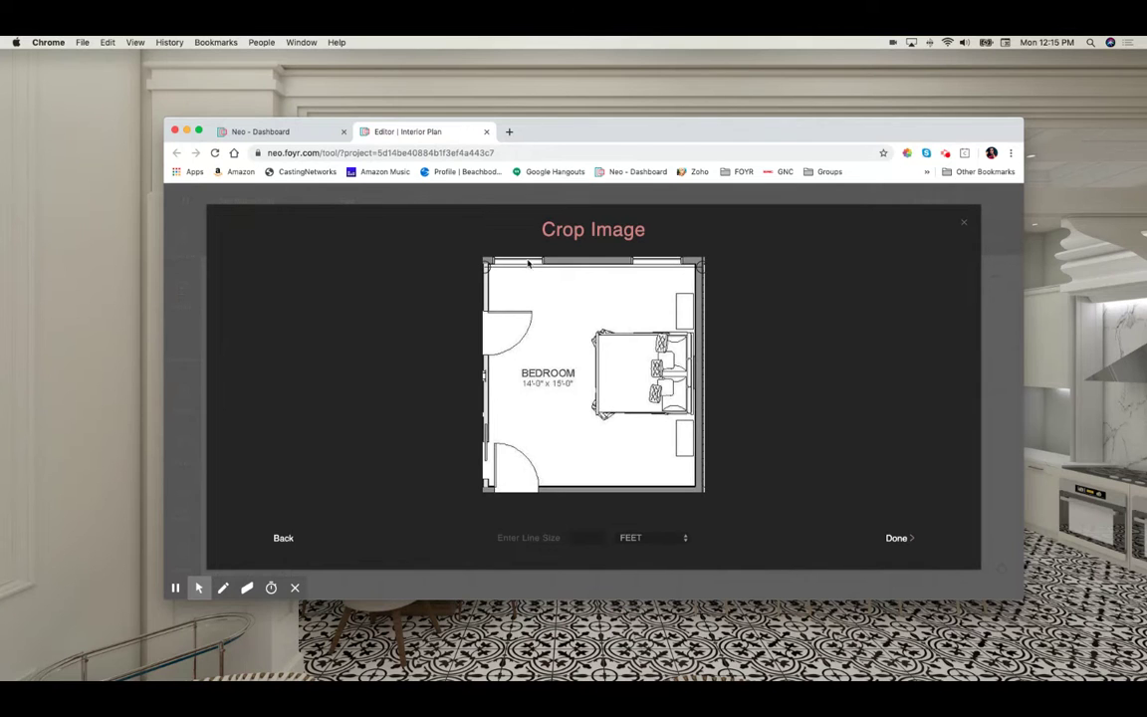
left_click(597, 537)
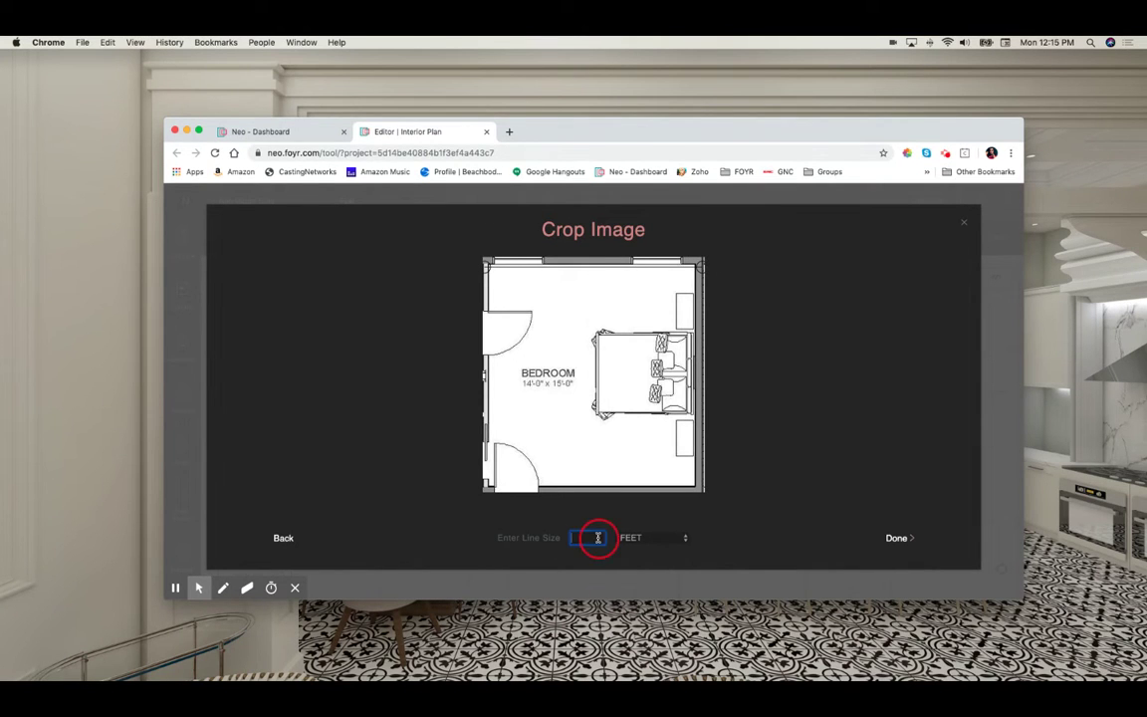
type("14")
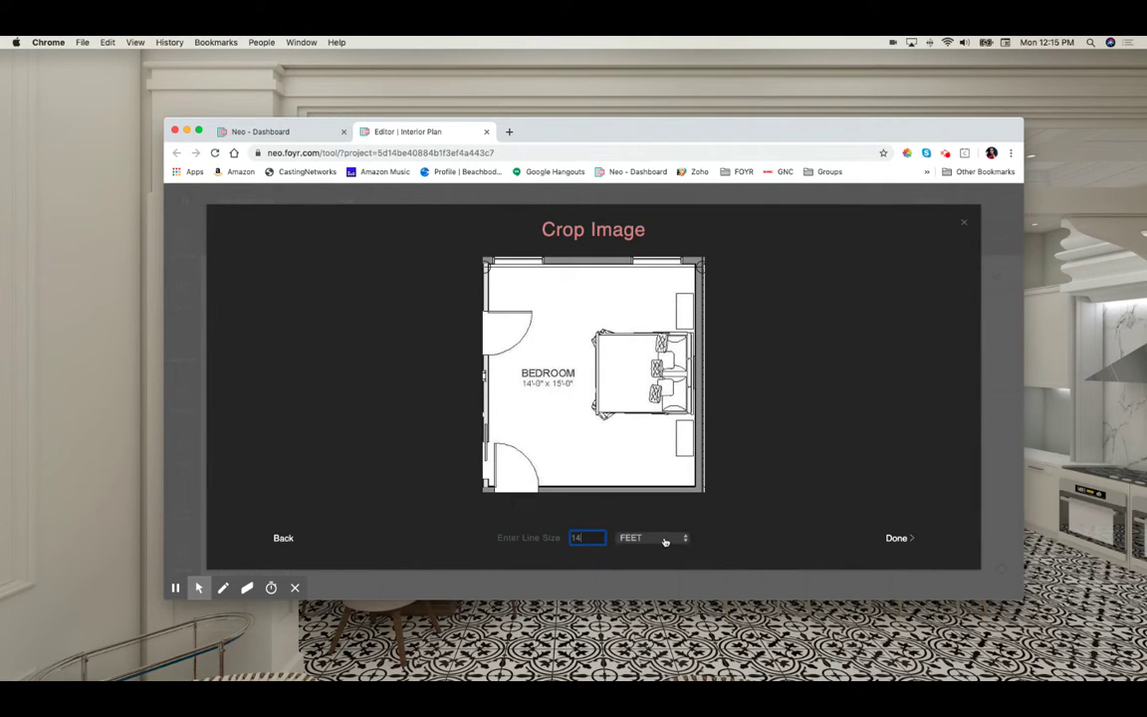
left_click(660, 538)
left_click(796, 517)
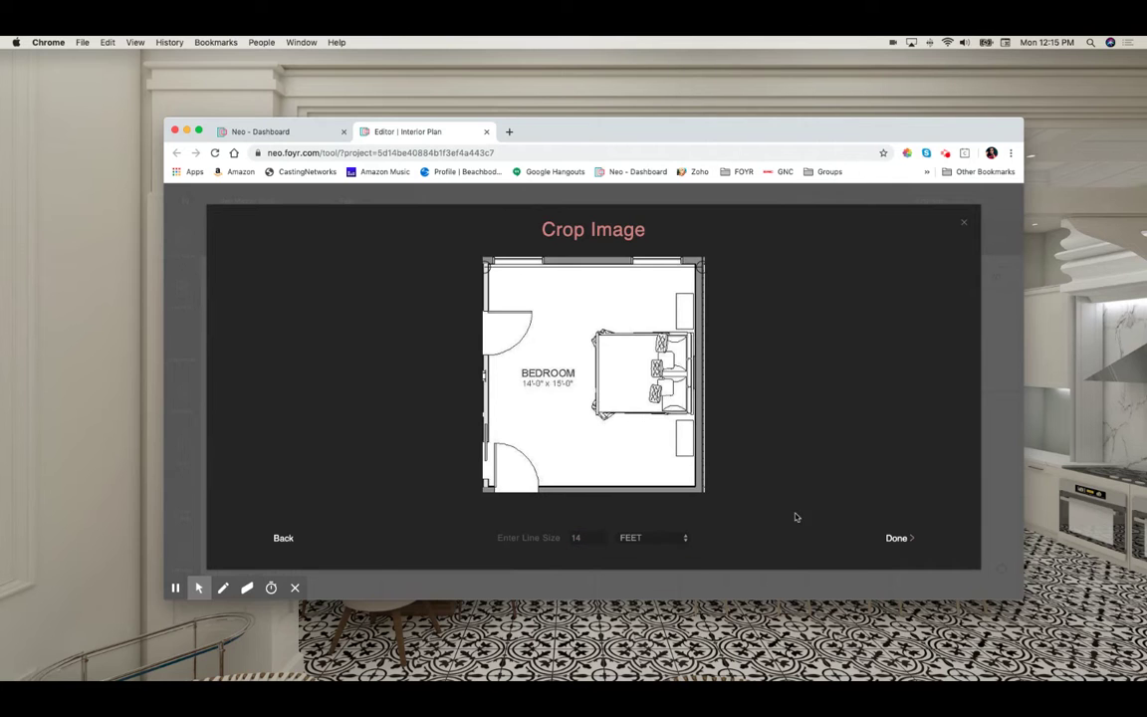
left_click(896, 539)
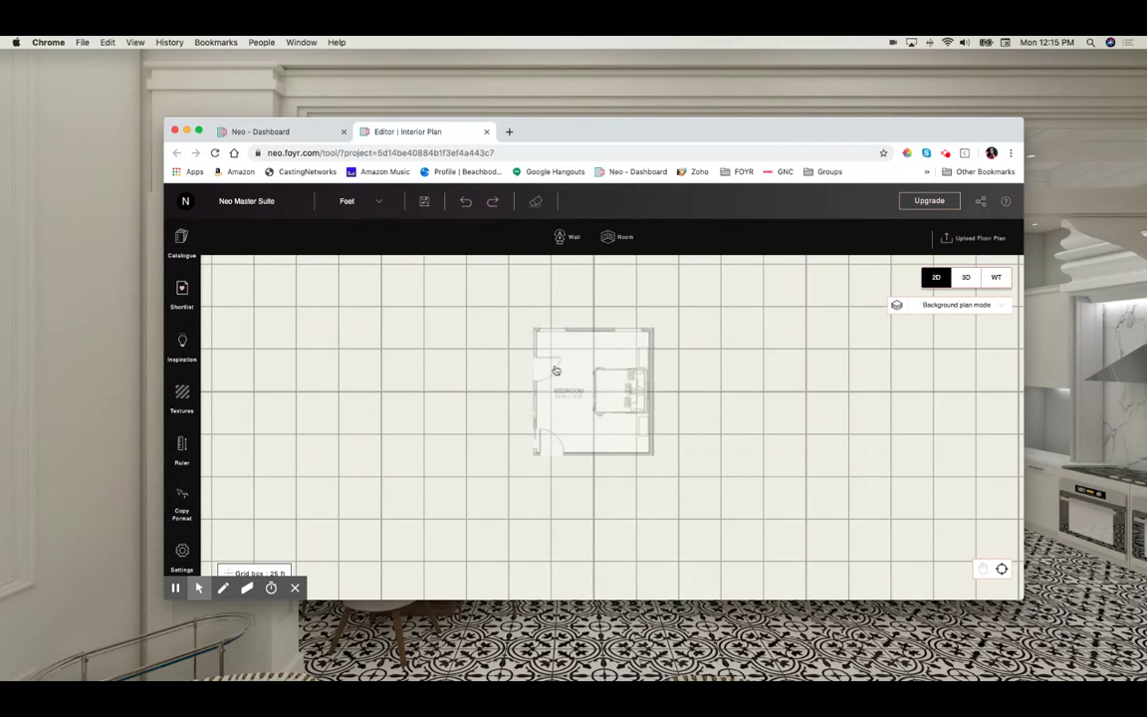
Trace the bedroom outline with a 14'0" by 15'0" room, then move the background plan image out to the right of it.
left_click(598, 241)
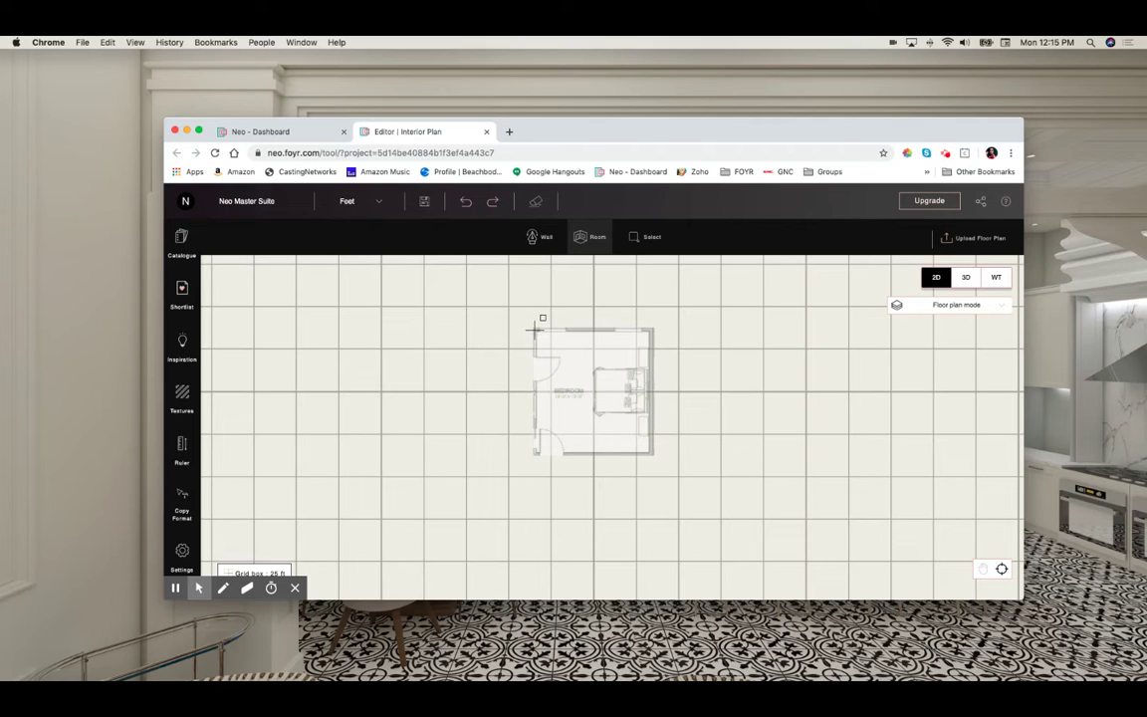
mouse_move(533, 329)
left_mouse_down()
mouse_move(564, 439)
mouse_move(654, 459)
left_mouse_up()
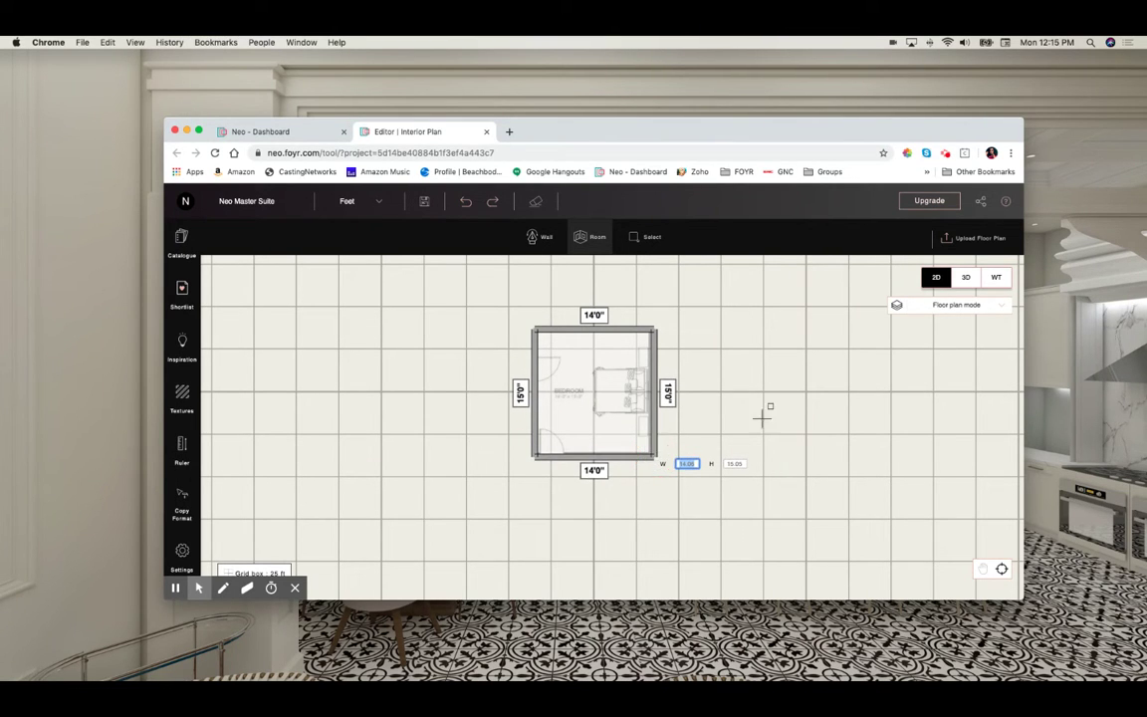
left_click(971, 307)
left_click(953, 374)
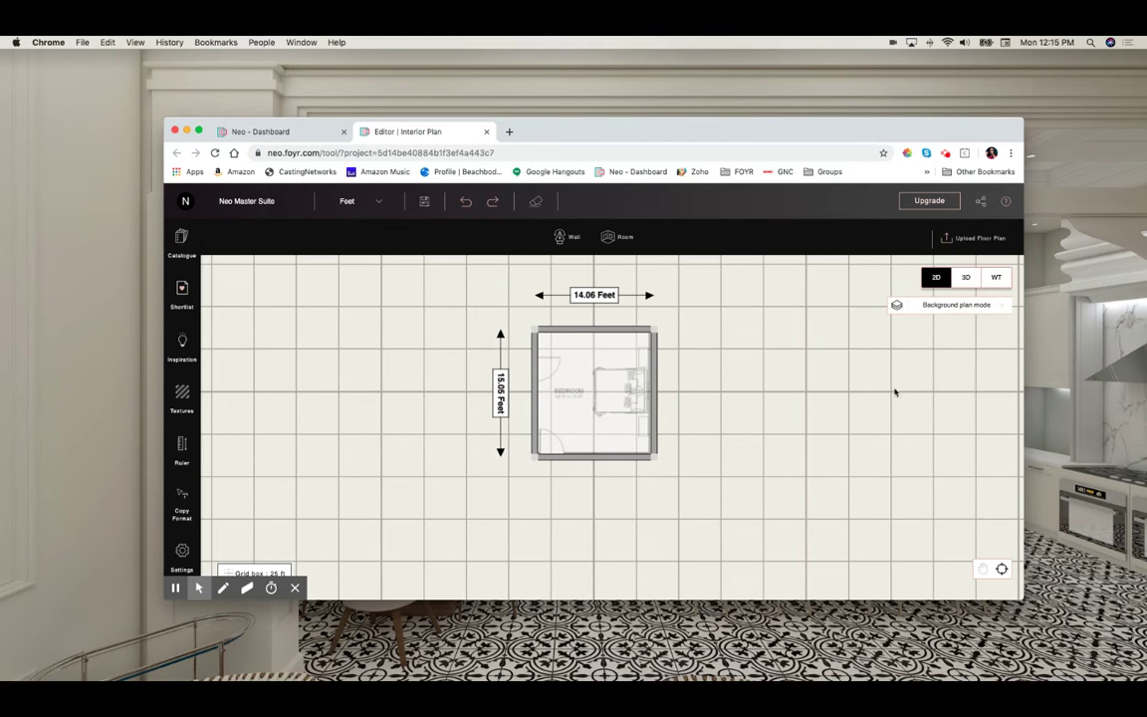
left_click_drag(584, 388, 804, 399)
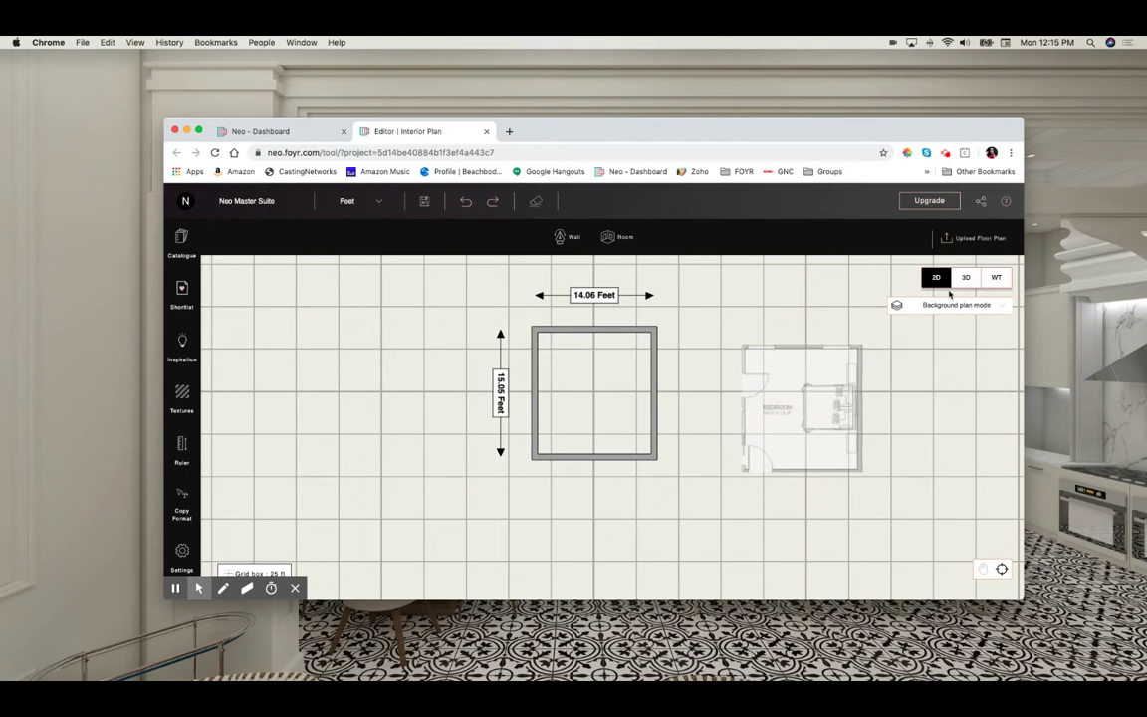
Measure the plan's upper-left window, the upper door opening in the left wall, and the wall section between the two windows.
left_click(636, 239)
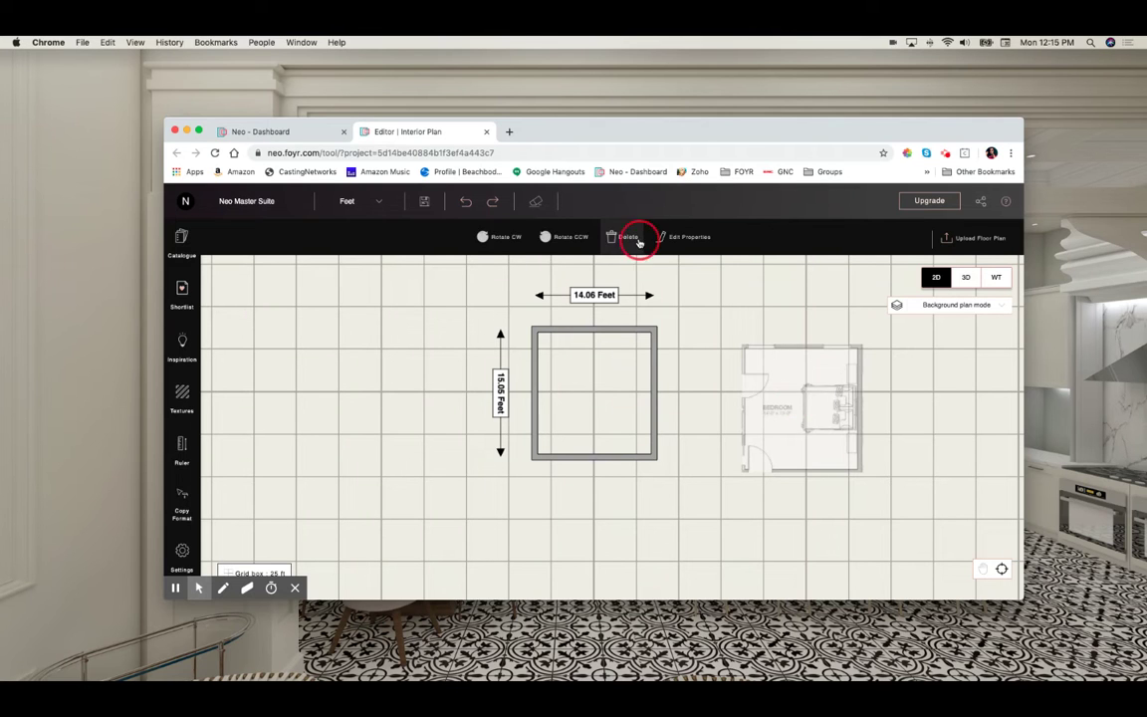
left_click(465, 202)
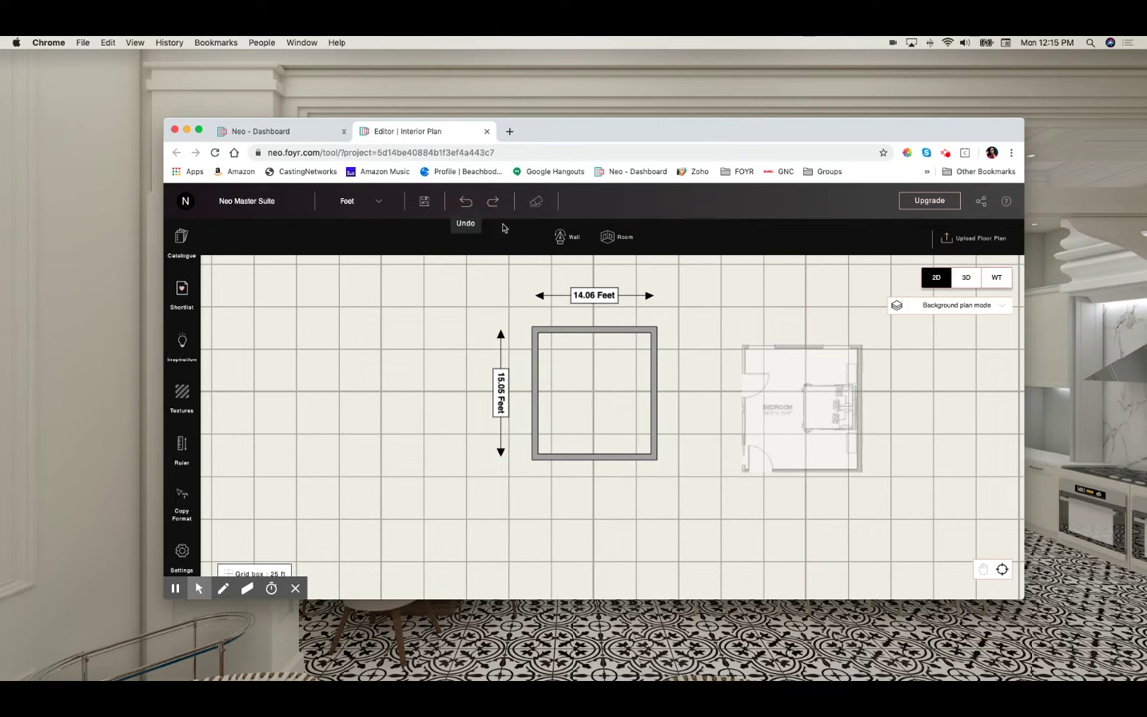
left_click(746, 346)
left_click(776, 347)
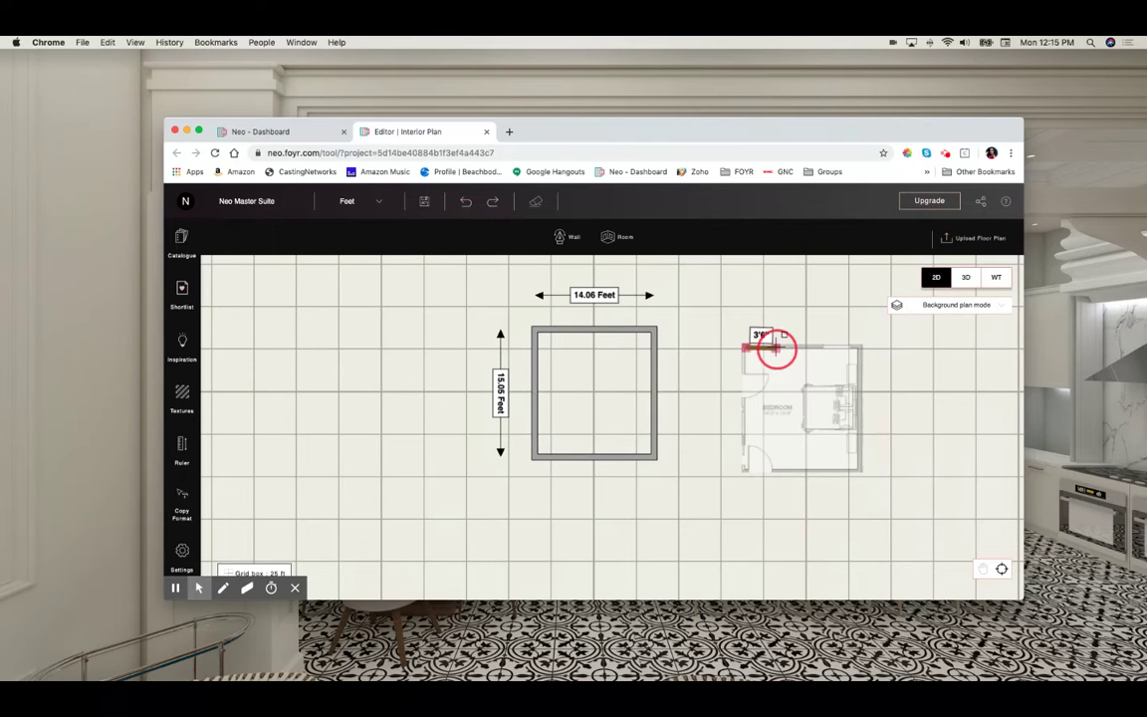
left_click(743, 389)
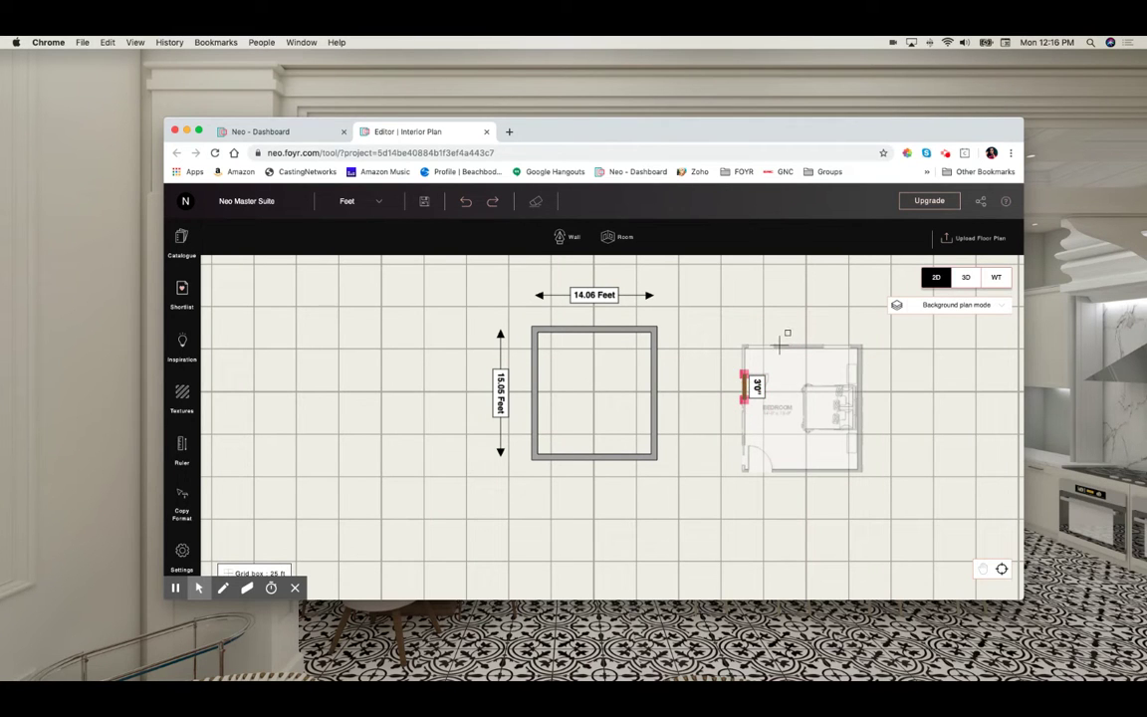
left_click_drag(775, 347, 825, 347)
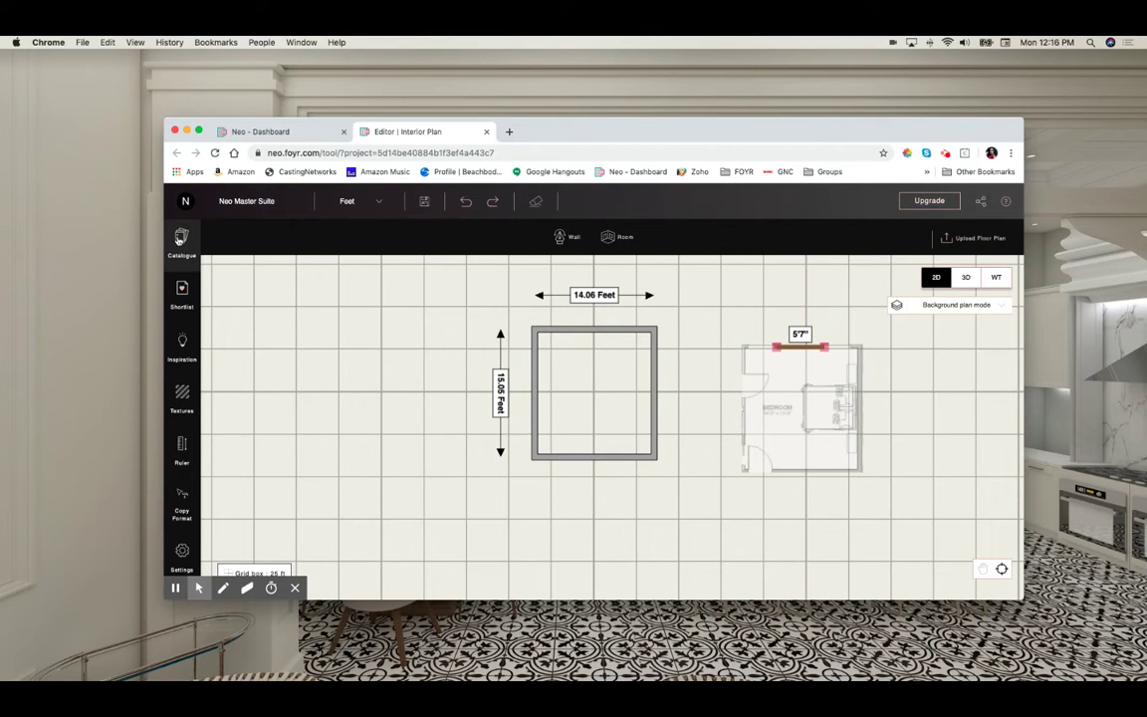
Browse the Doors subcategory of the Building catalogue and return to the floor plan.
left_click(180, 239)
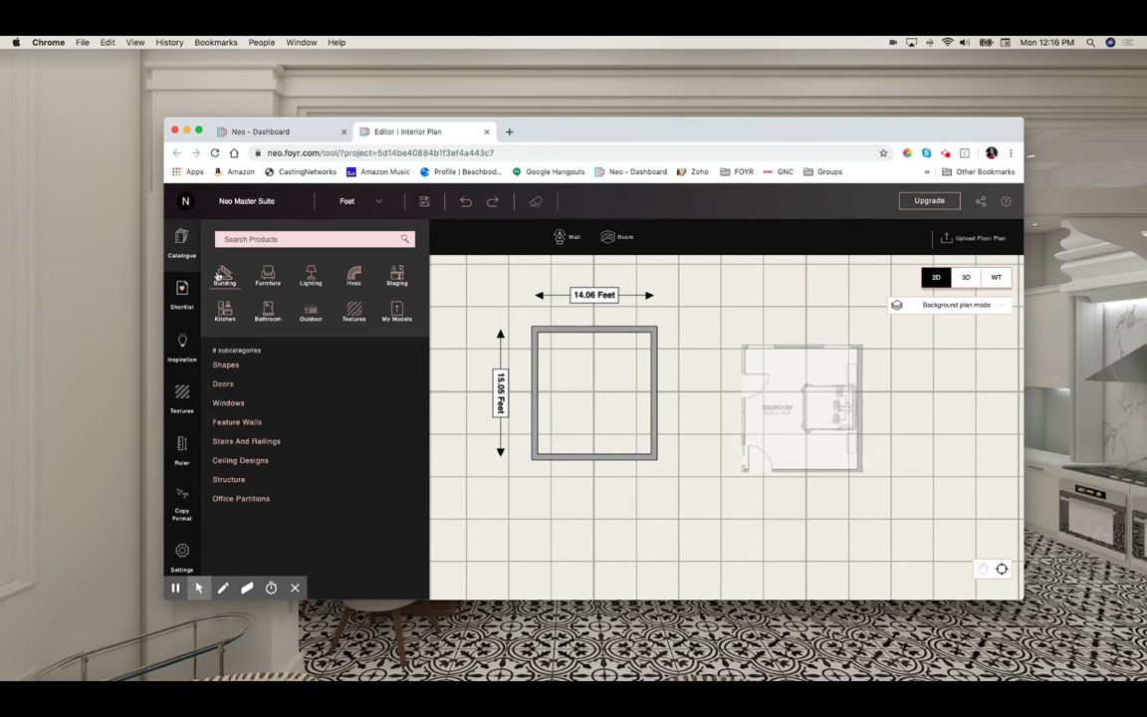
left_click(222, 383)
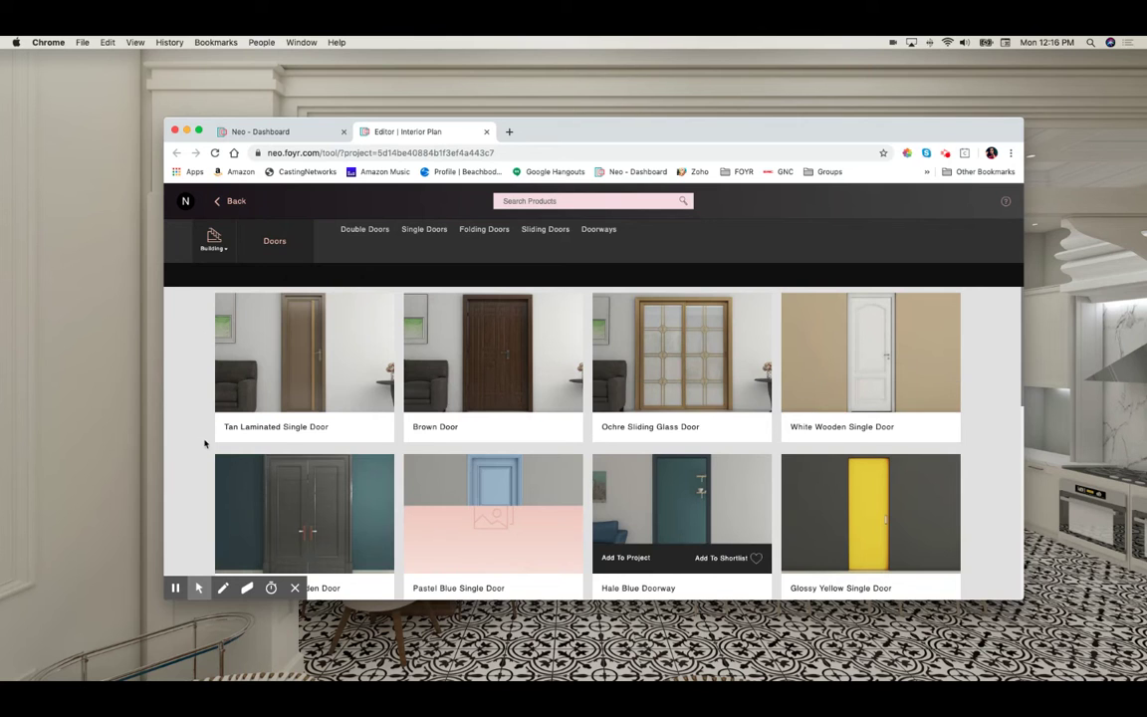
scroll(191, 445, "down", 10)
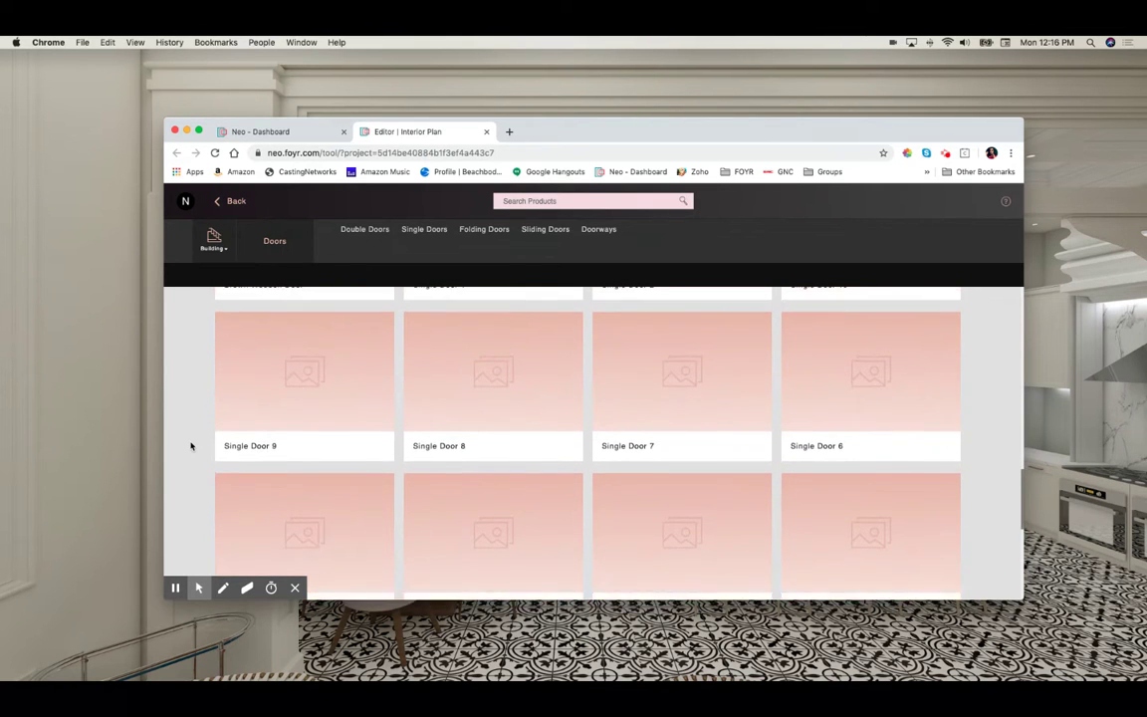
scroll(191, 445, "up", 5)
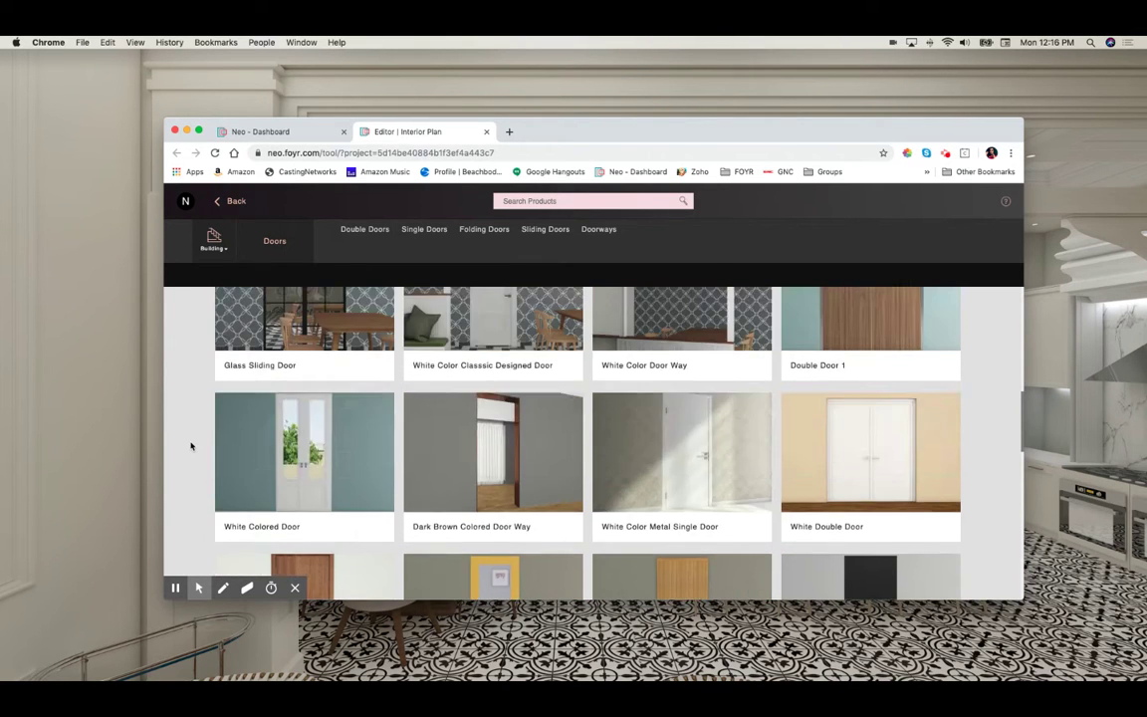
scroll(191, 445, "up", 5)
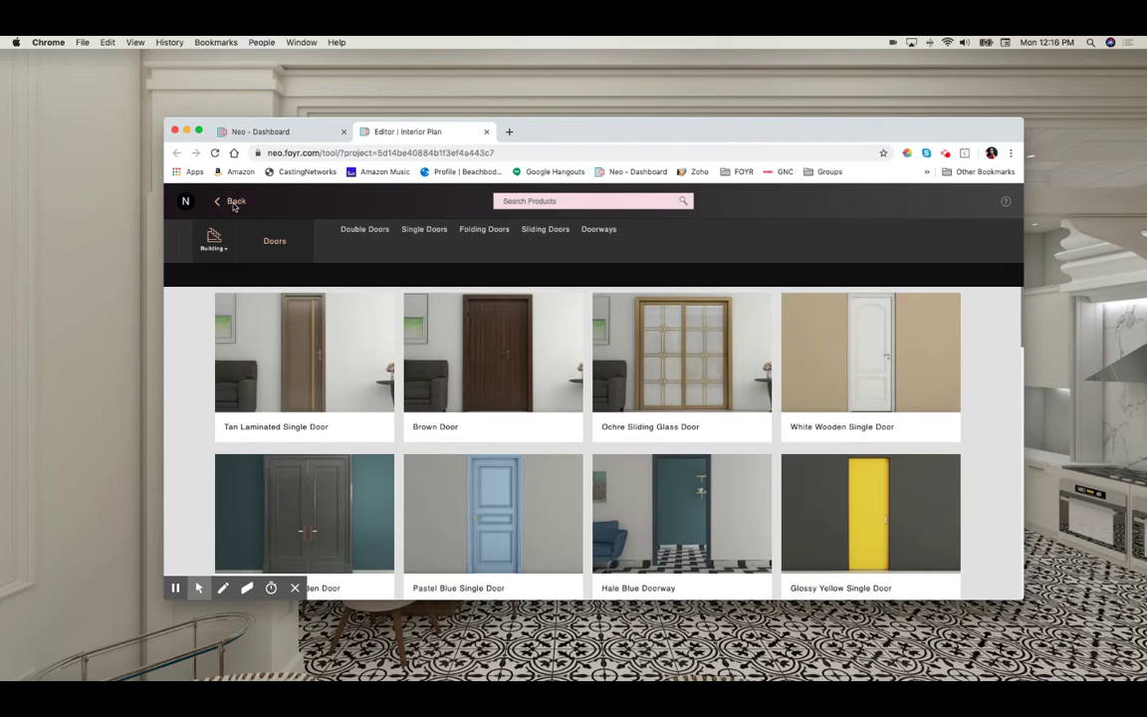
left_click(235, 202)
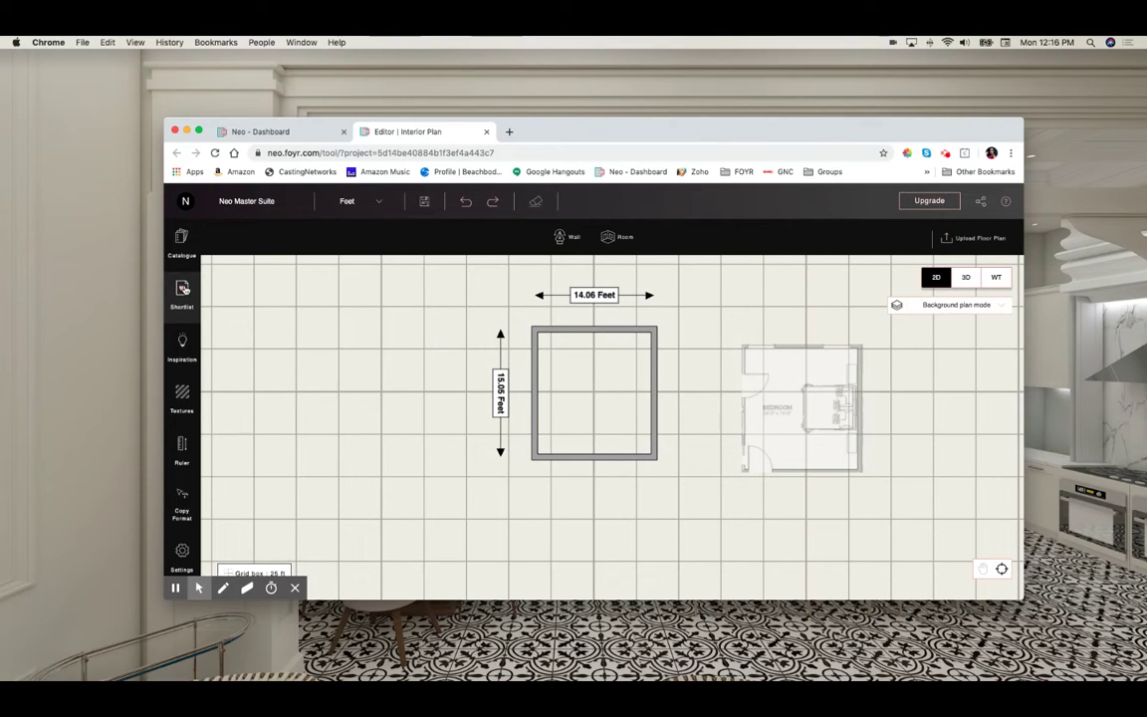
Try to add the shortlisted White Color Classsic Designed Door and accept the switch to Floor plan mode.
left_click(183, 290)
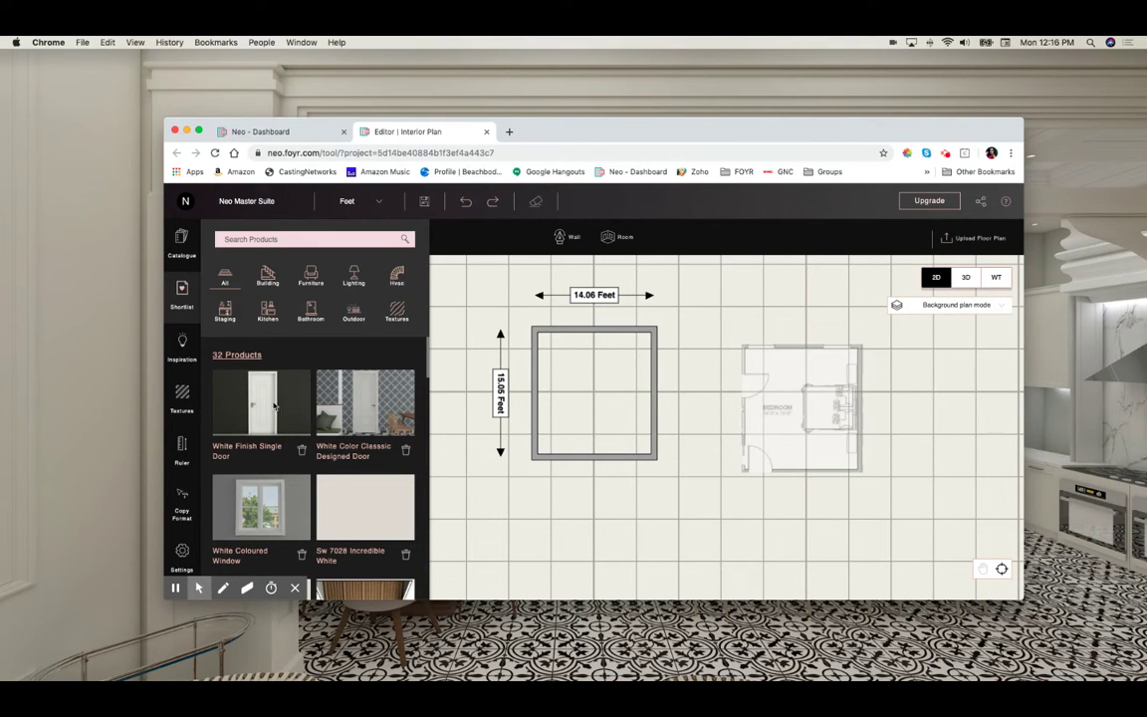
scroll(340, 406, "down", 1)
left_click(365, 401)
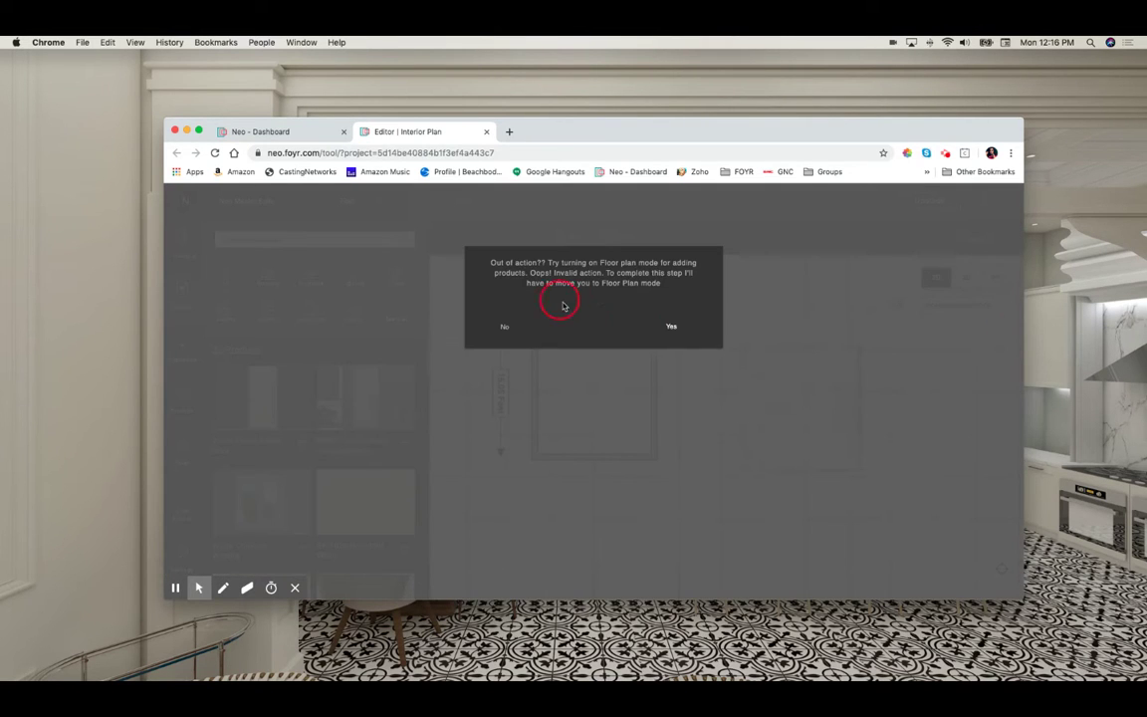
left_click(672, 324)
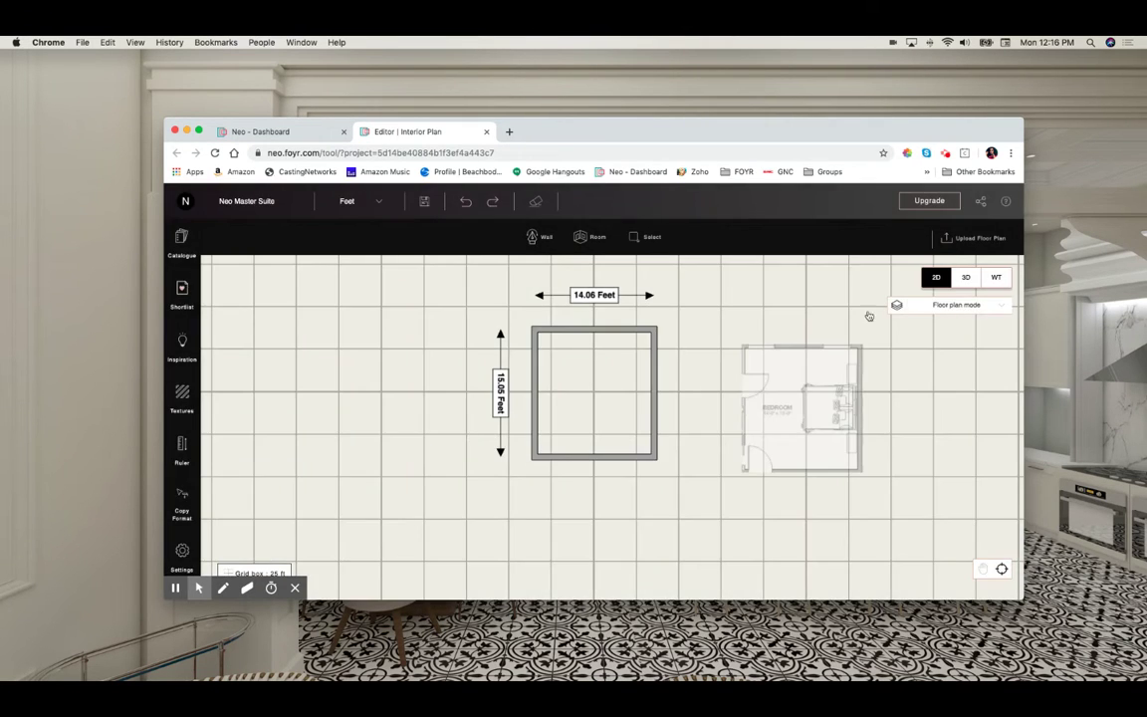
Place shortlisted White Color Classsic Designed Doors in the room's lower and left walls and two White Coloured Windows in its upper wall.
left_click(182, 289)
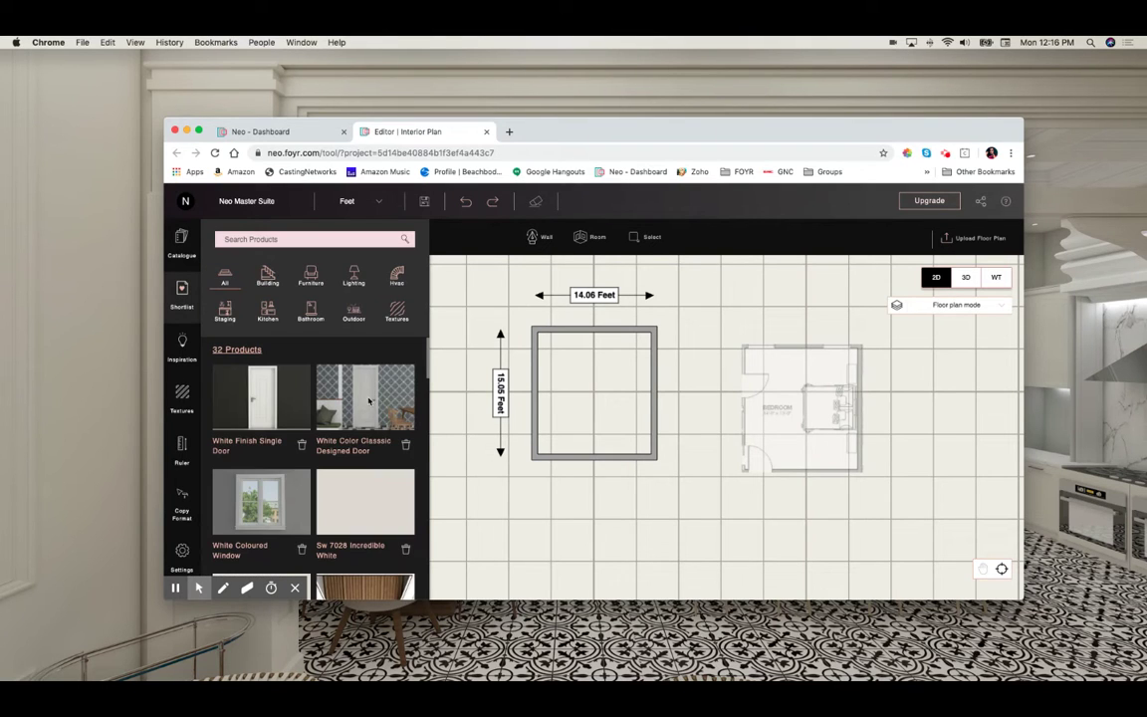
left_click_drag(368, 399, 478, 421)
left_click_drag(559, 460, 560, 459)
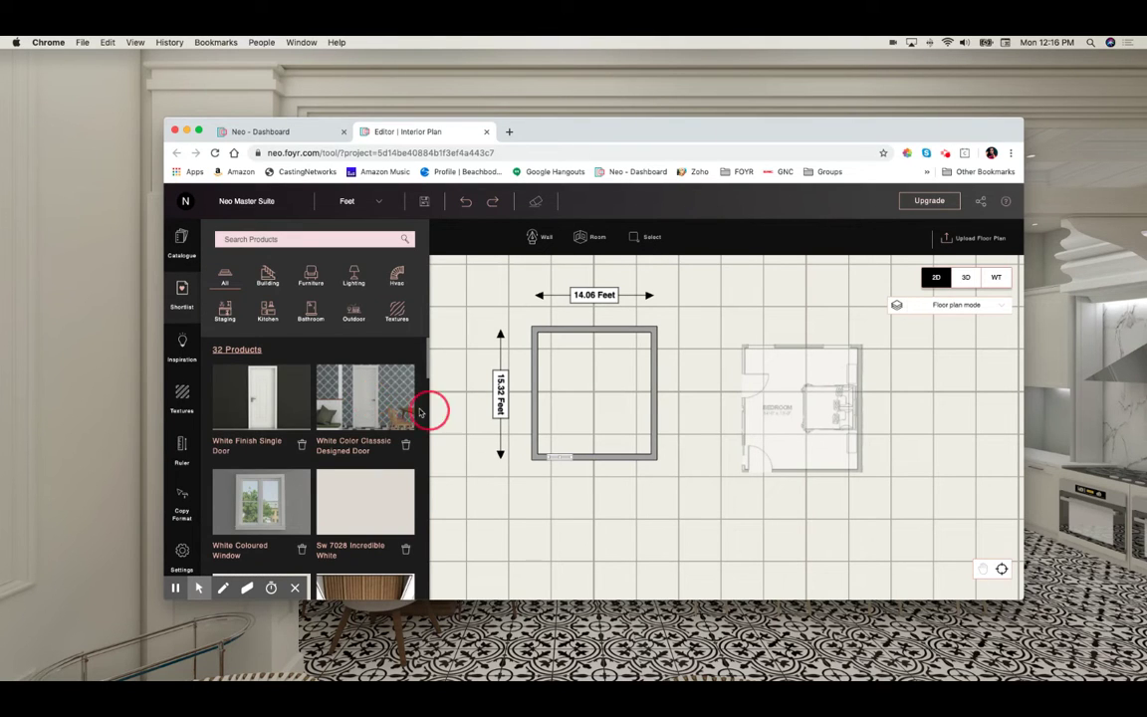
left_click_drag(375, 404, 517, 368)
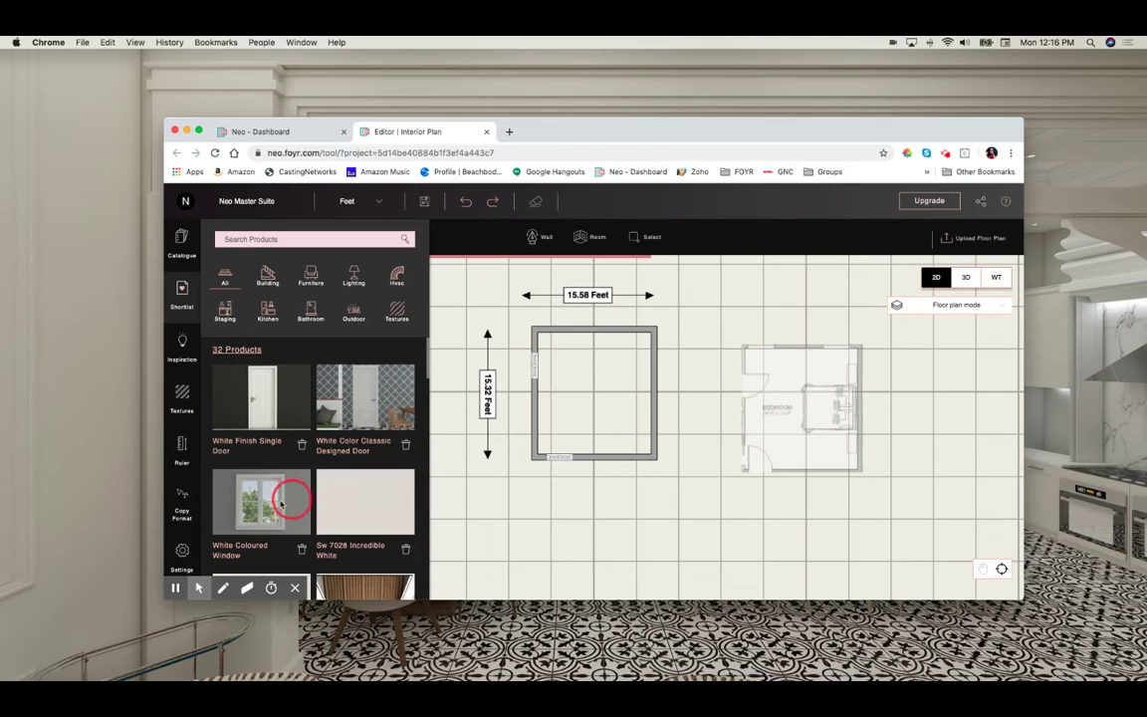
left_click_drag(262, 505, 629, 335)
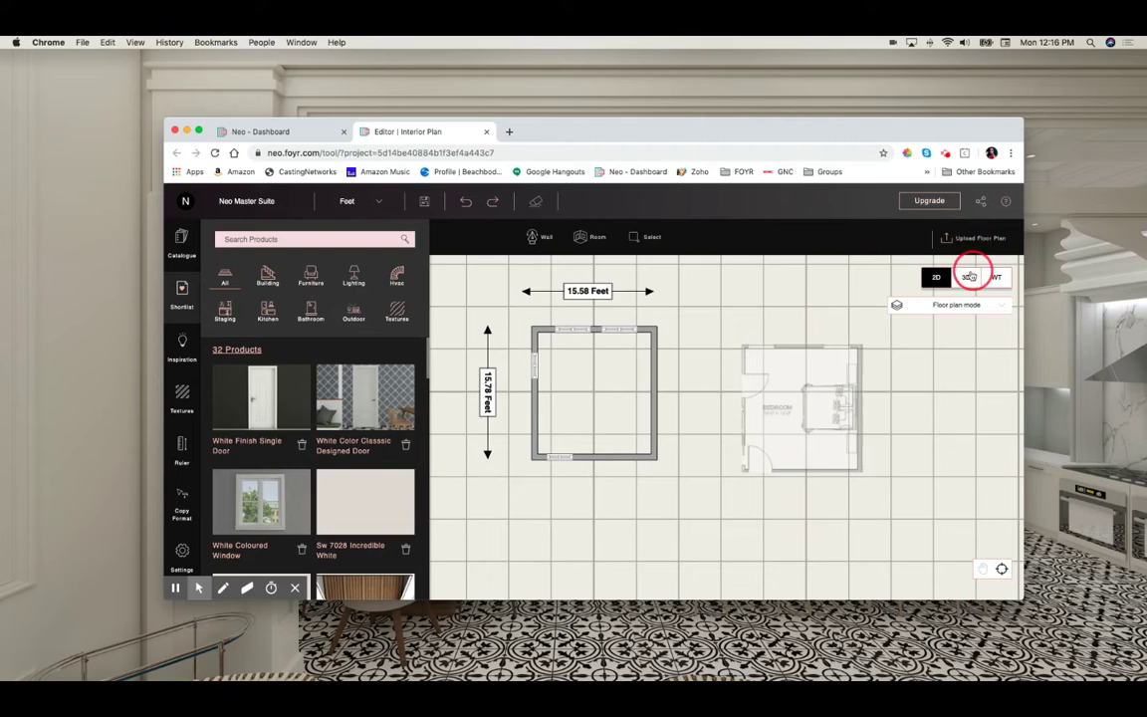
In the 3D view, set the left window's raise from floor to 2 feet and move the right window up level with it.
left_click(966, 277)
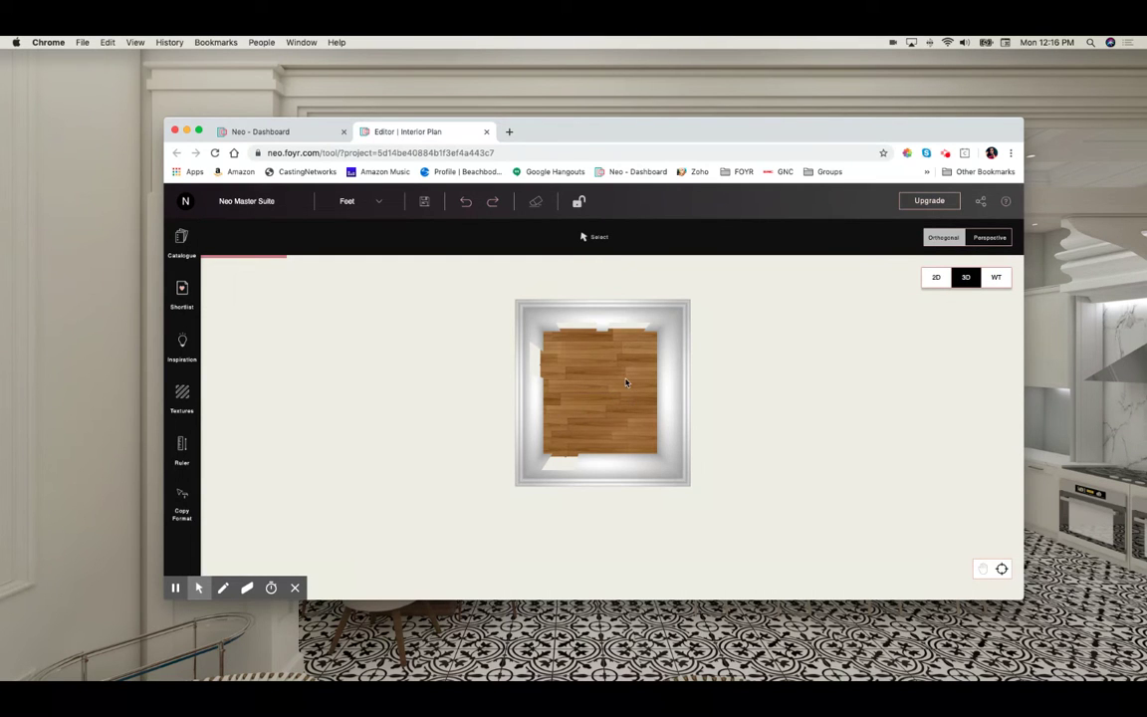
left_click_drag(641, 388, 694, 266)
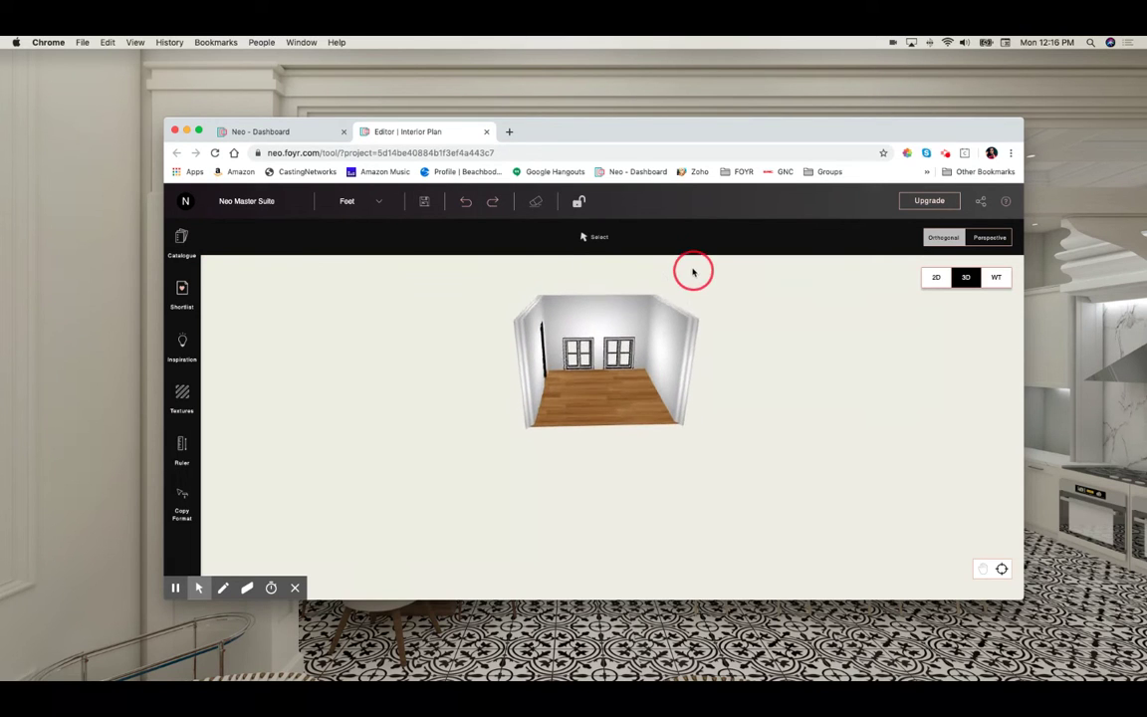
left_click(581, 361)
left_click(738, 236)
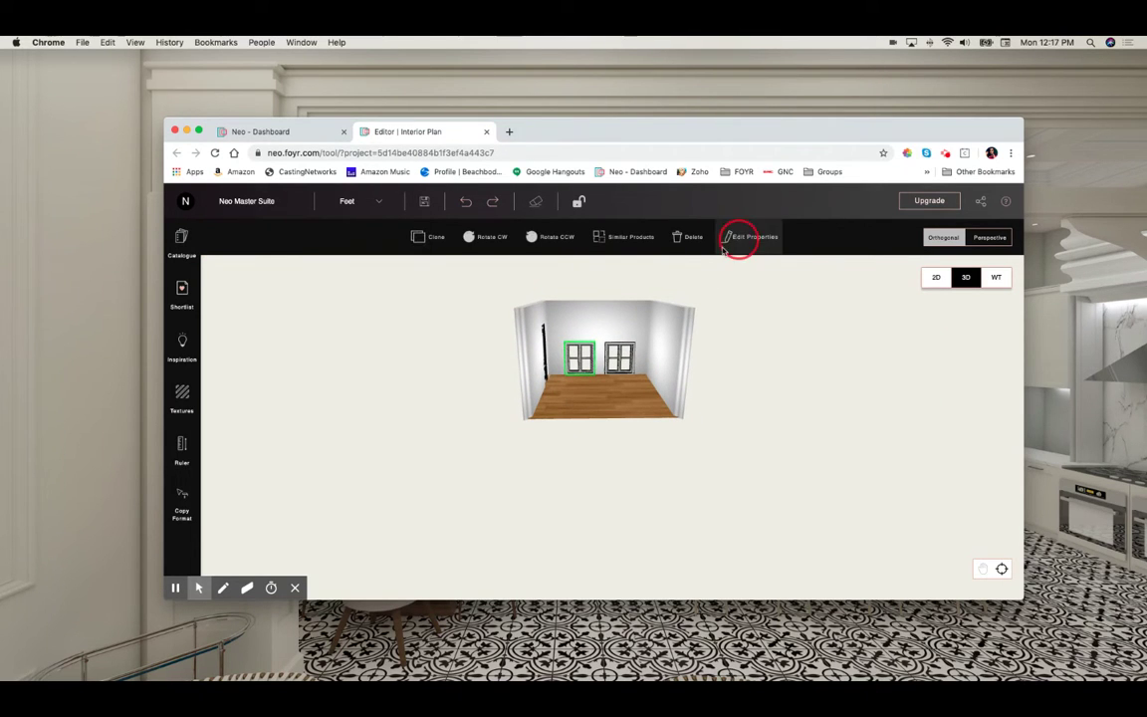
left_click_drag(319, 317, 287, 317)
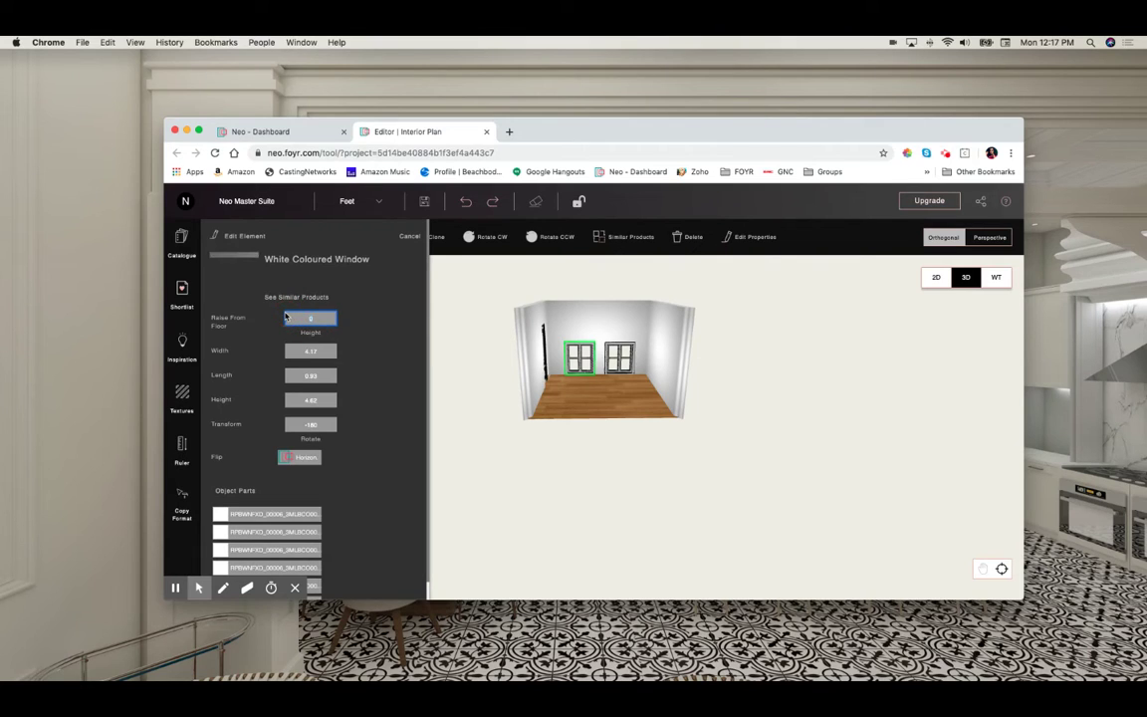
type("2")
left_click(622, 360)
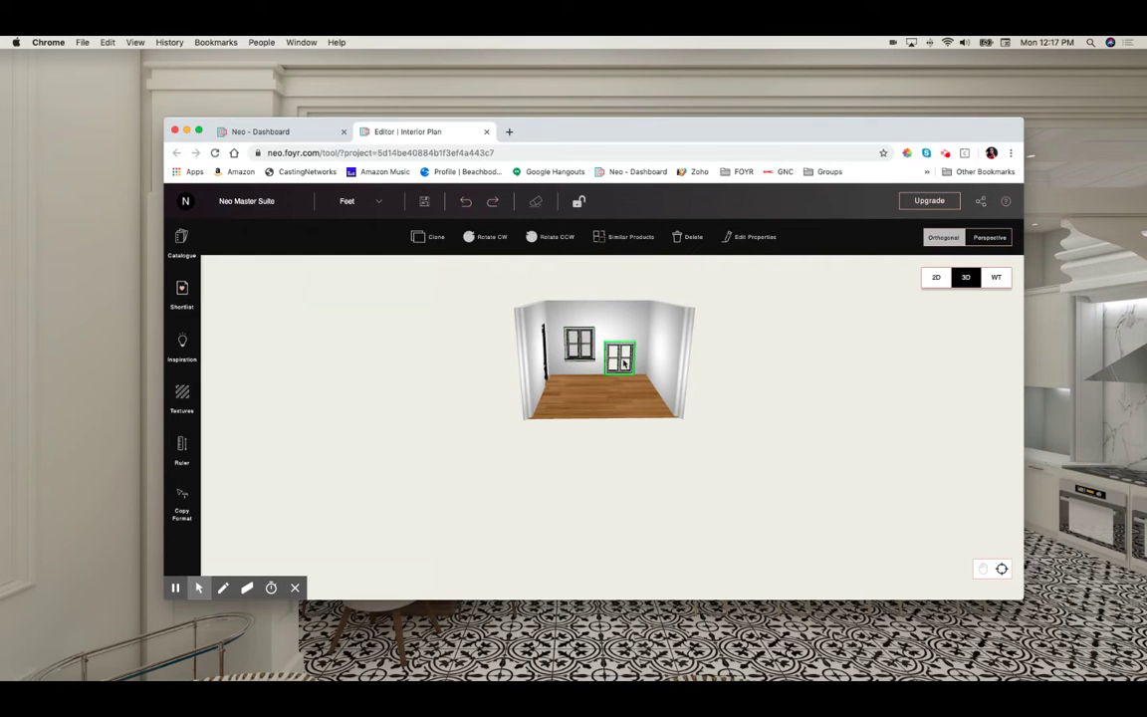
left_click_drag(622, 359, 626, 349)
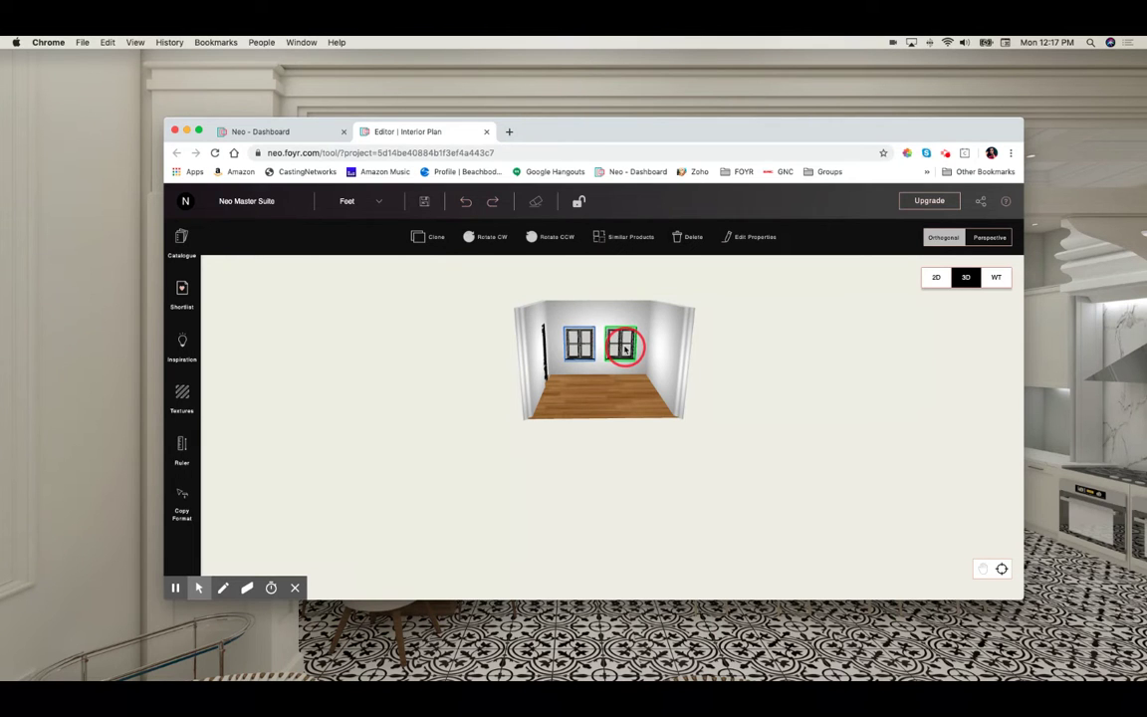
Inspect the left window and the window wall up close in the 3D view.
left_click(572, 347)
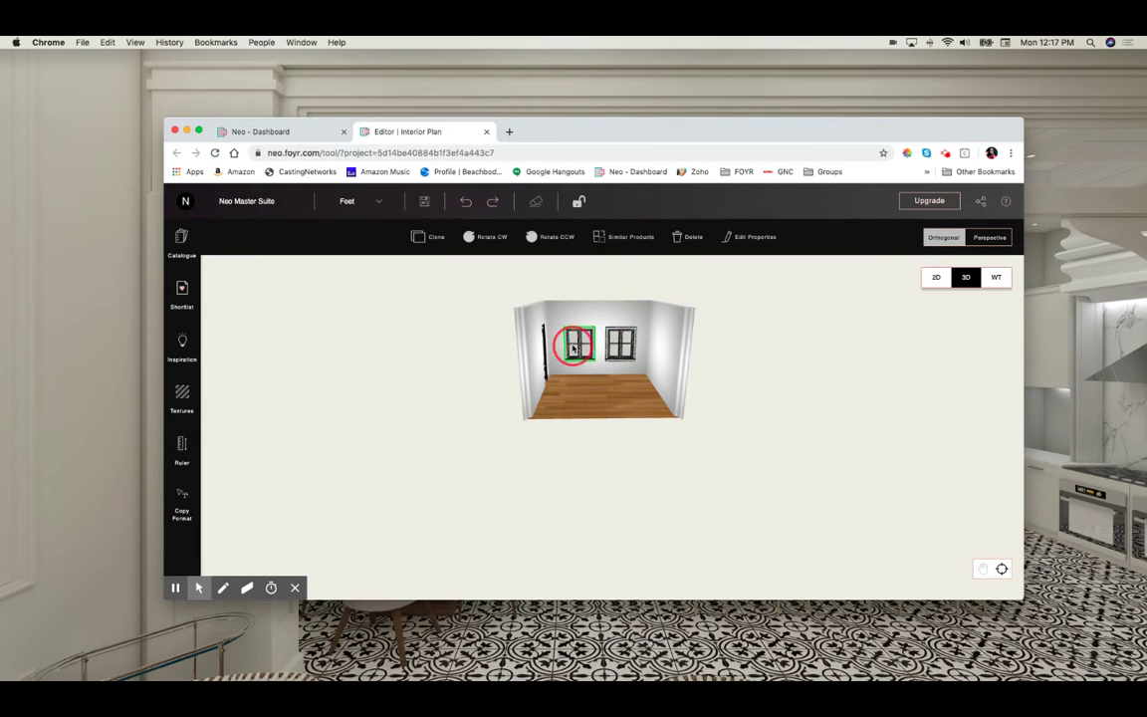
scroll(573, 345, "up", 10)
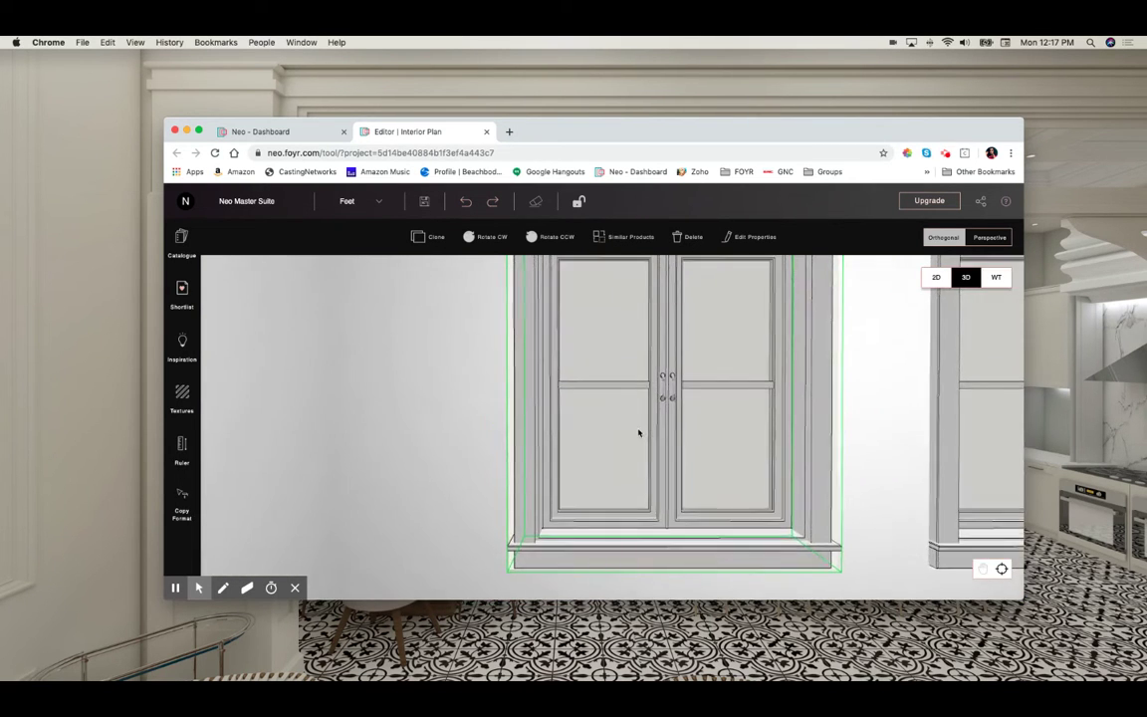
scroll(639, 433, "down", 5)
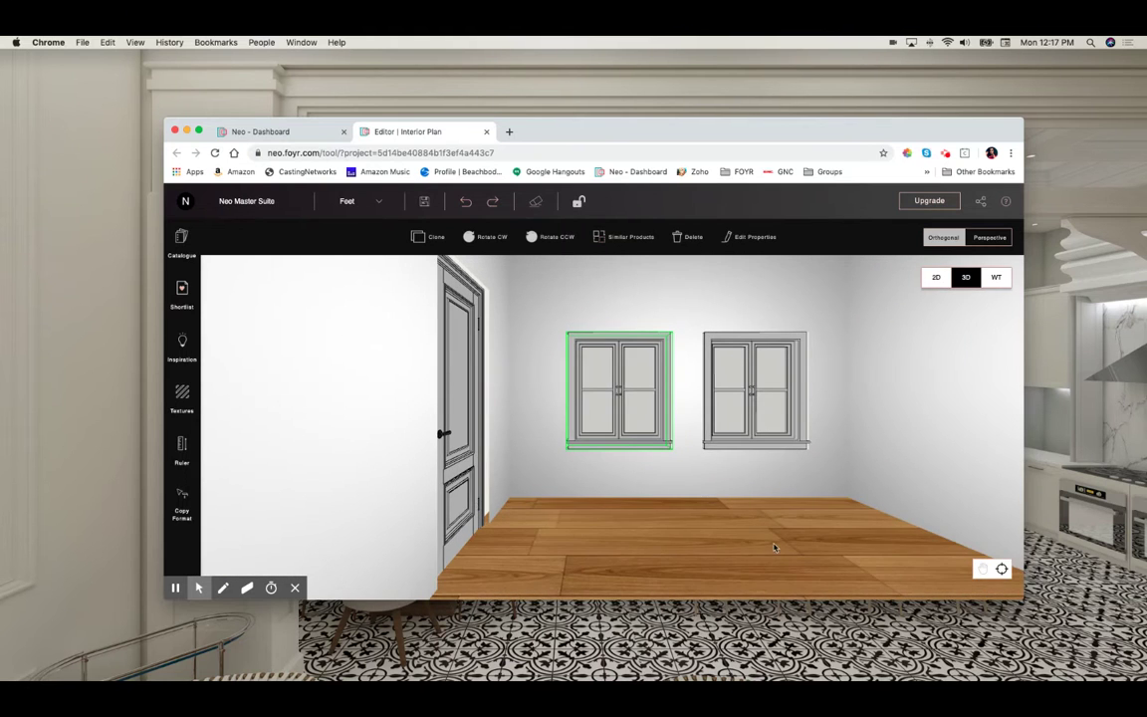
left_click_drag(901, 413, 976, 318)
In the 2D floor plan, place the shortlisted Mid Century Wooden Bed, Bedside and Chest Of Drawer 4'7" Wide inside the room.
left_click(936, 277)
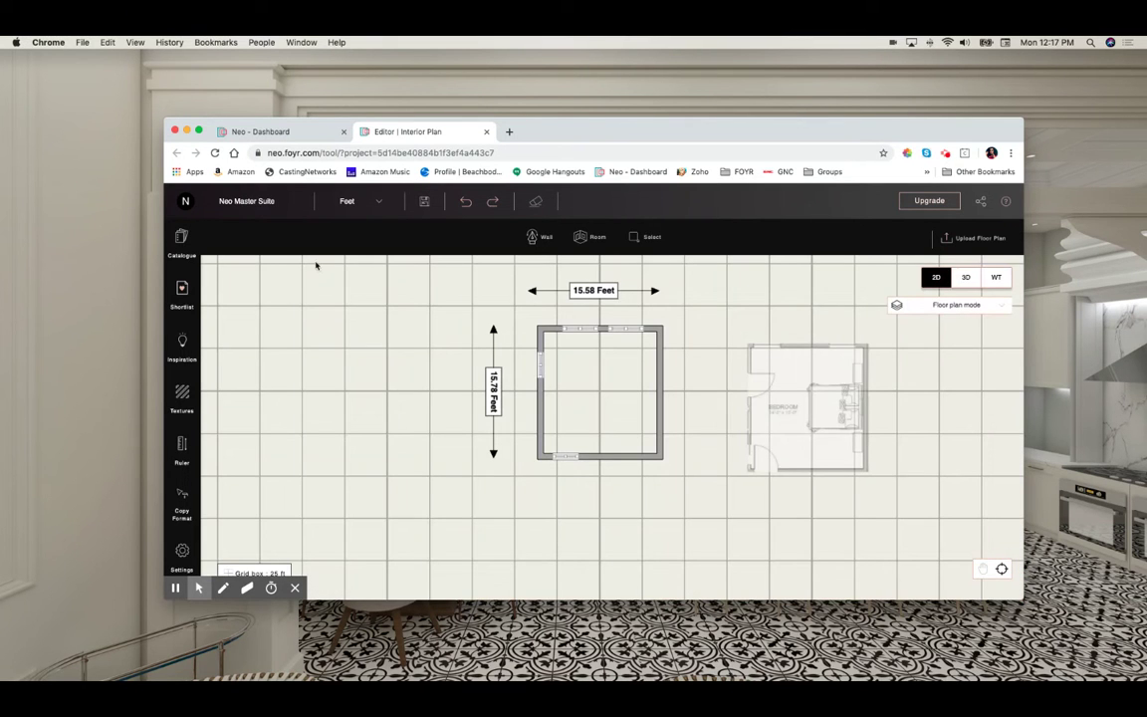
left_click(180, 296)
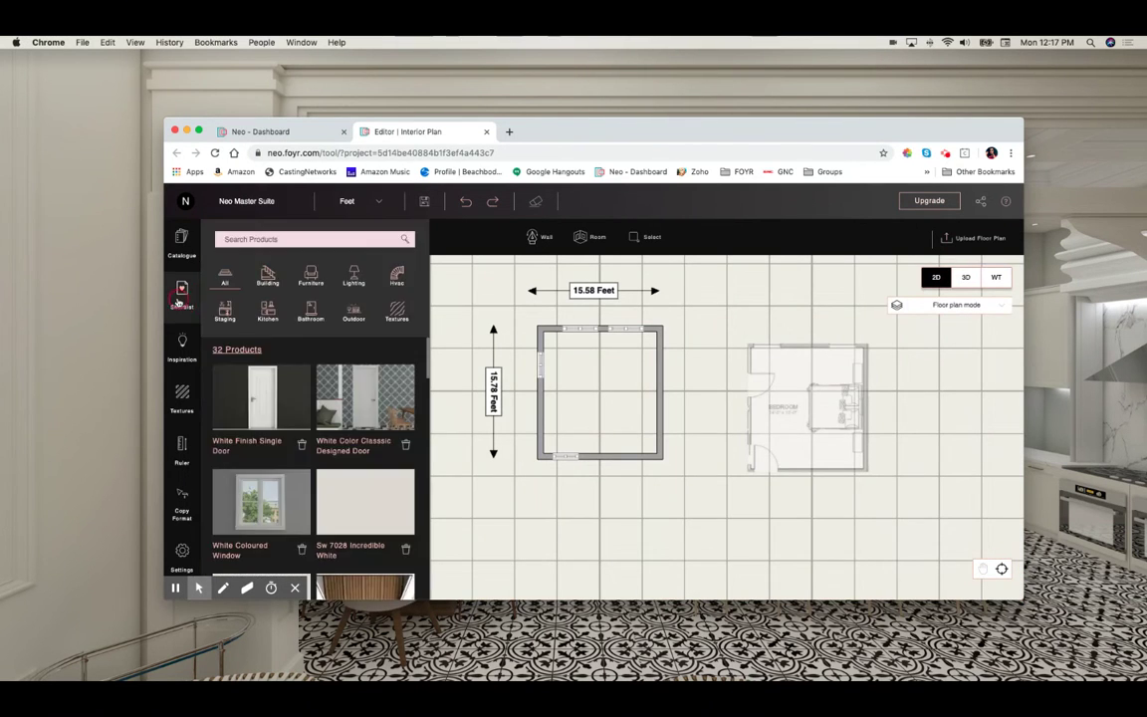
left_click(315, 276)
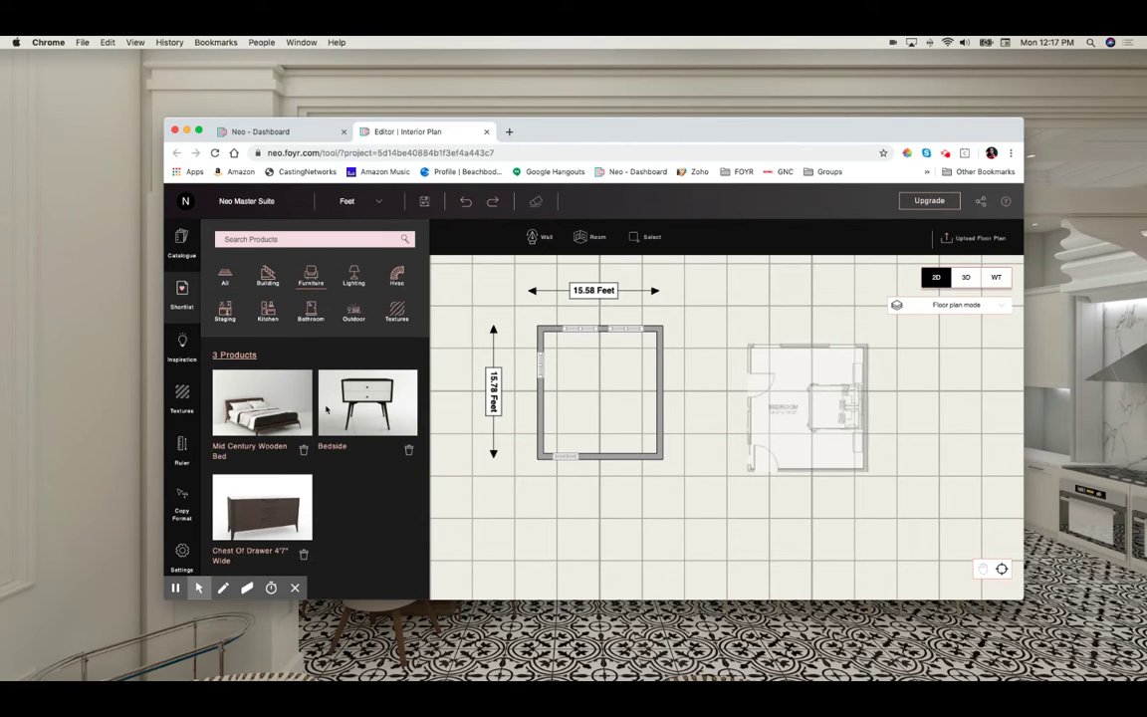
left_click_drag(259, 408, 624, 390)
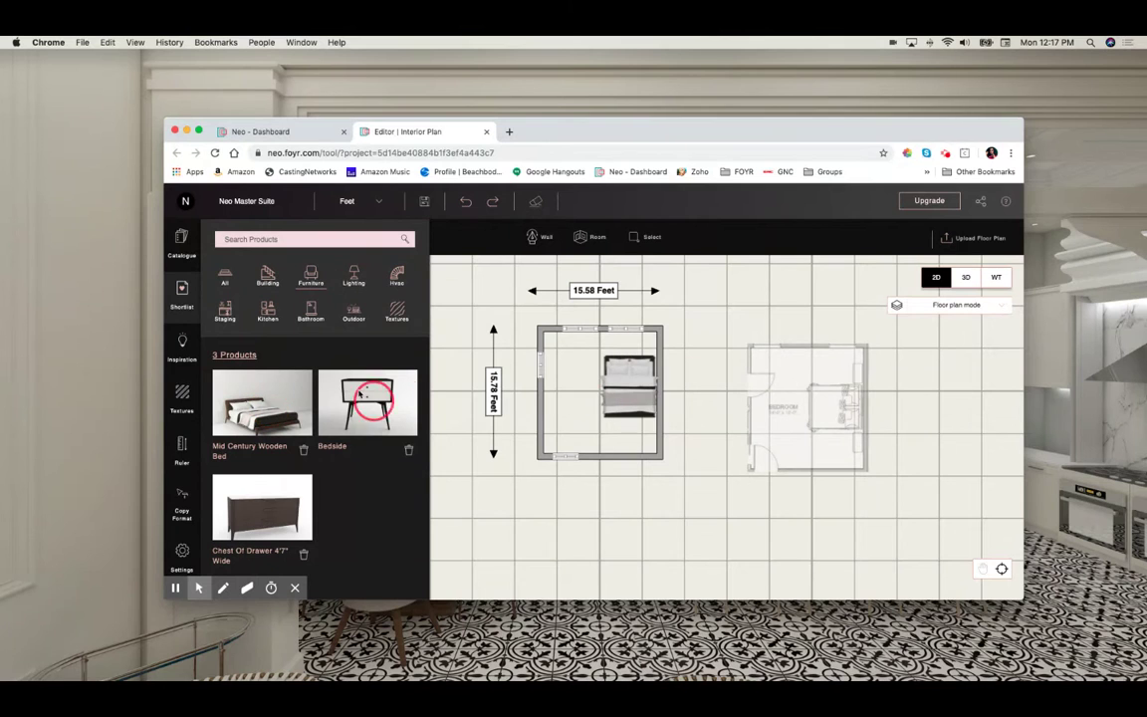
left_click_drag(369, 394, 645, 433)
left_click_drag(259, 529, 591, 410)
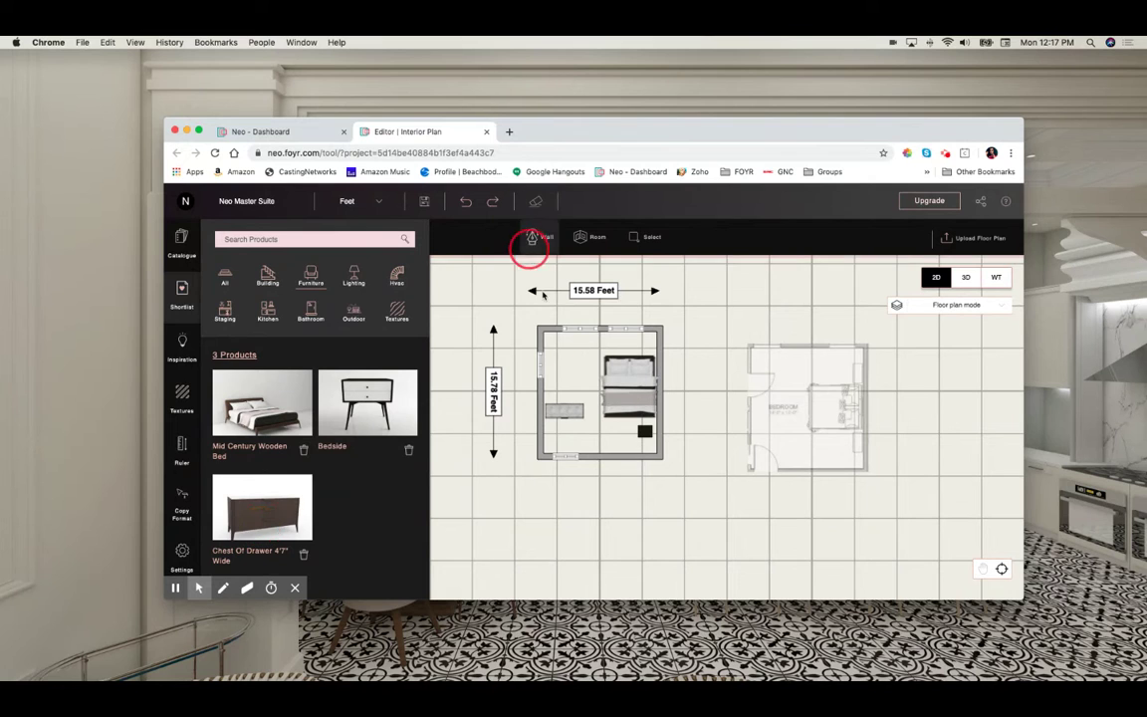
Rotate the chest of drawers counterclockwise until it is vertical in plan and place it against the left wall.
left_click(565, 408)
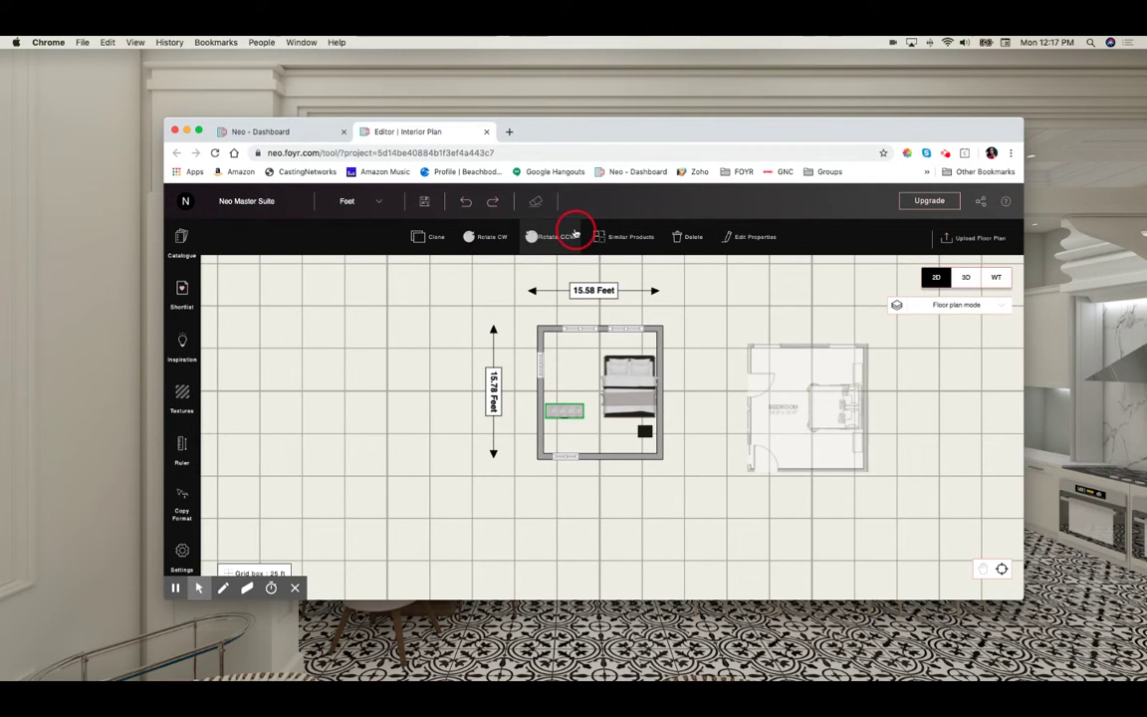
left_click(574, 233)
left_click(574, 235)
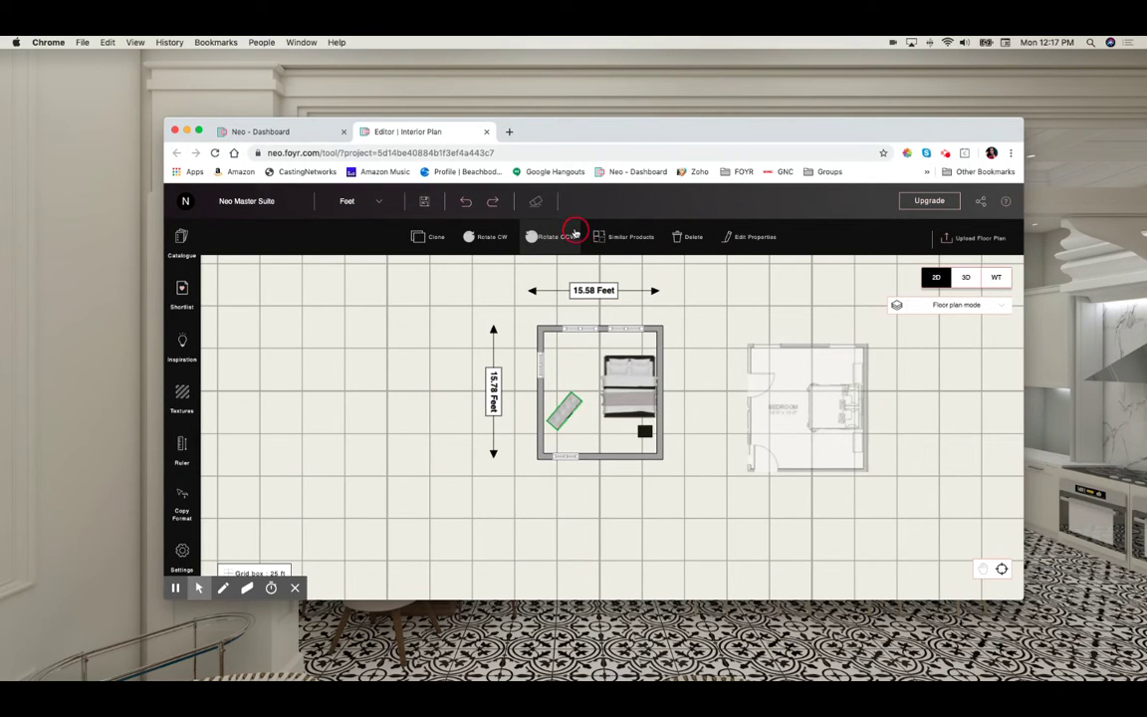
left_click(574, 235)
left_click(575, 235)
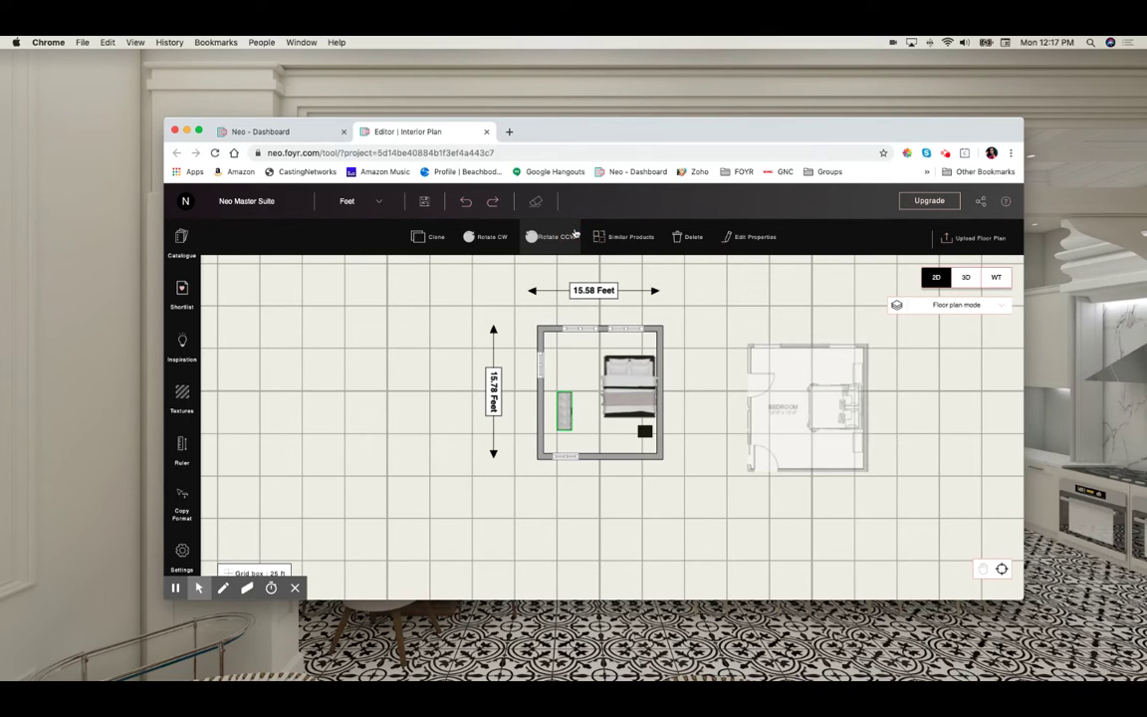
left_click_drag(567, 418, 553, 417)
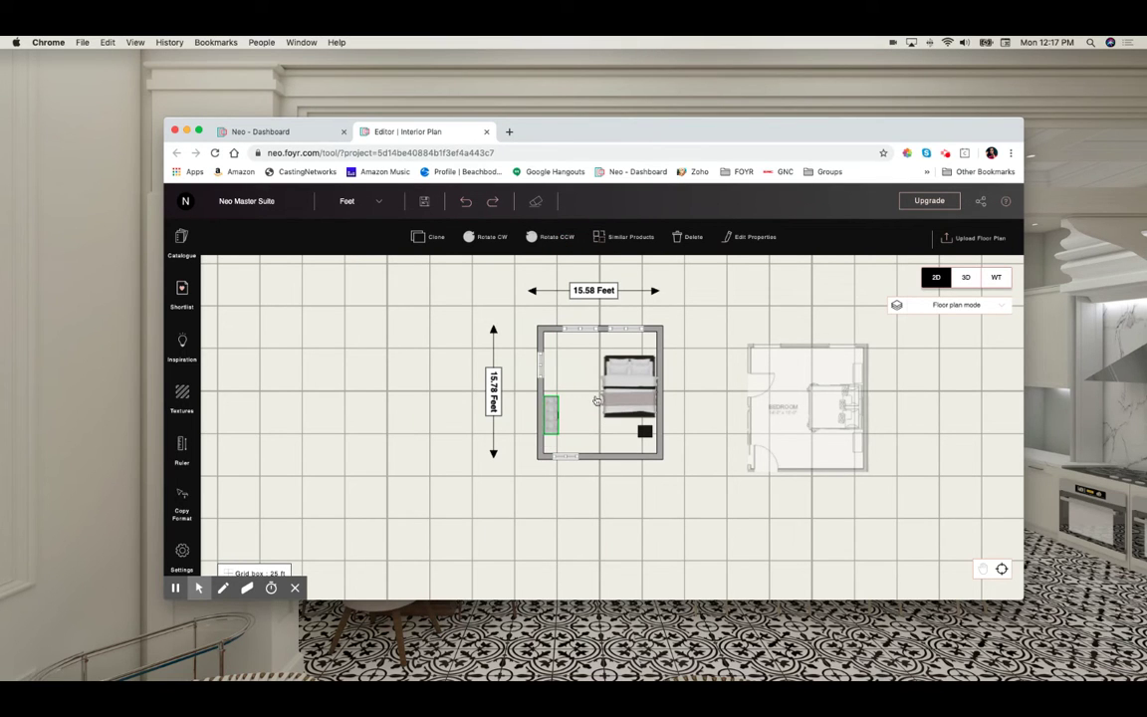
Set the Mid Century Wooden Bed's rotation to 90, flip it vertically and place its headboard along the right wall.
left_click(749, 236)
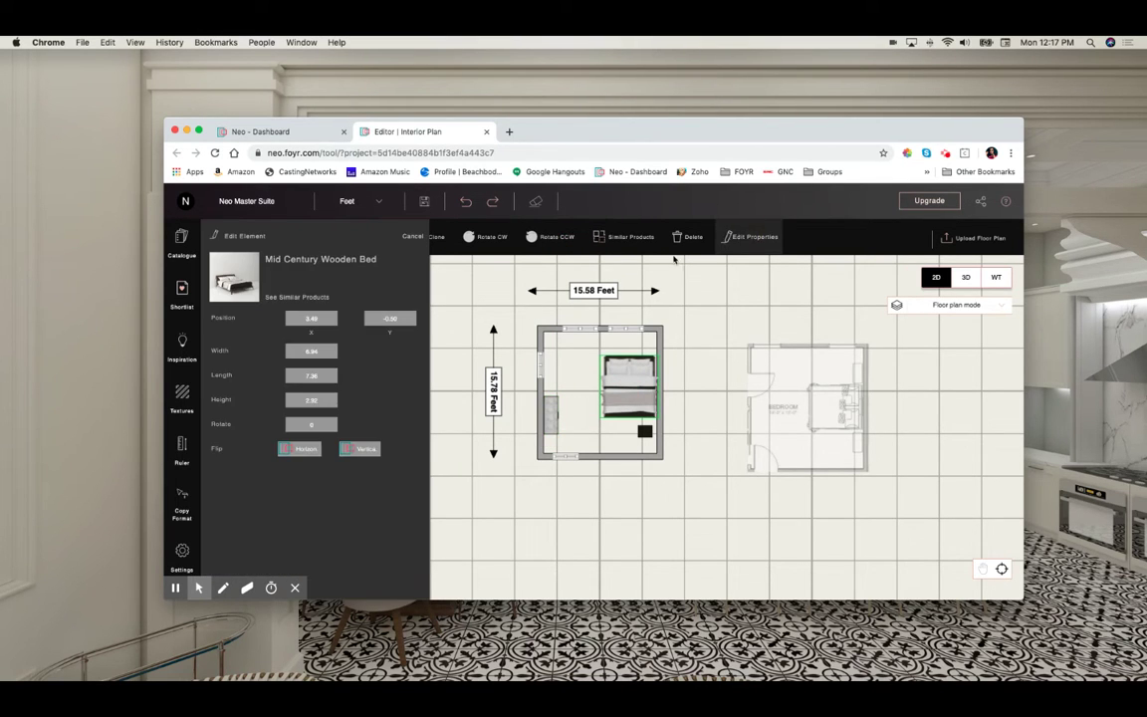
left_click(296, 423)
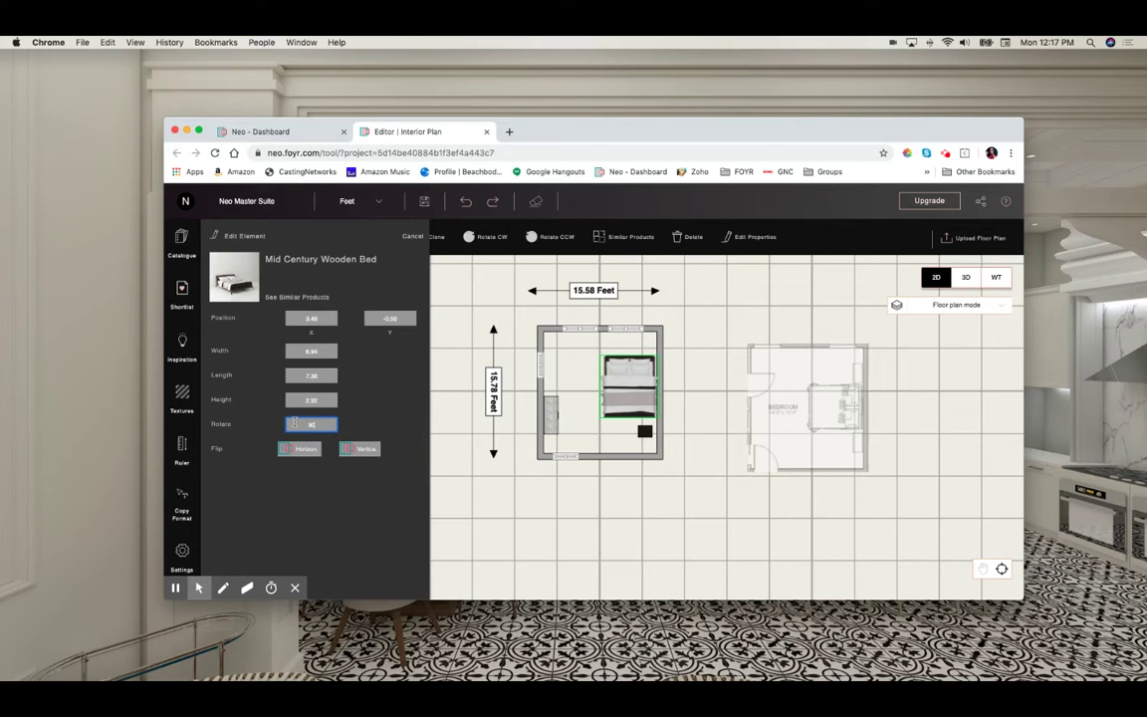
type("90")
left_click(364, 450)
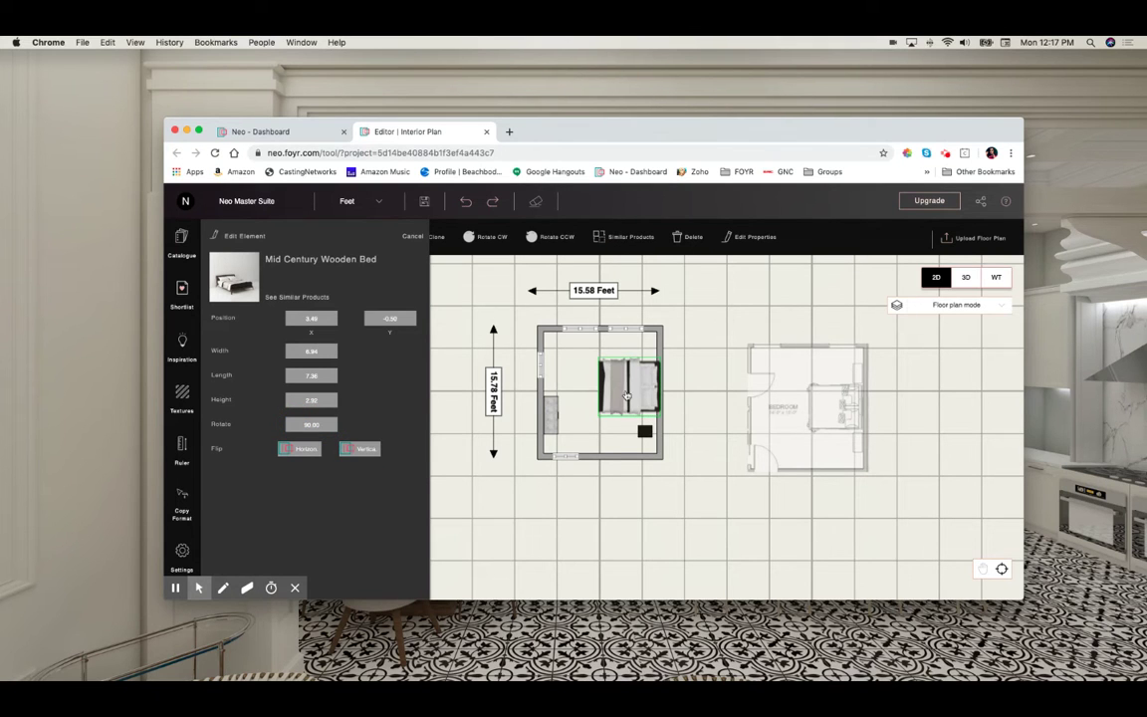
left_click_drag(626, 396, 623, 392)
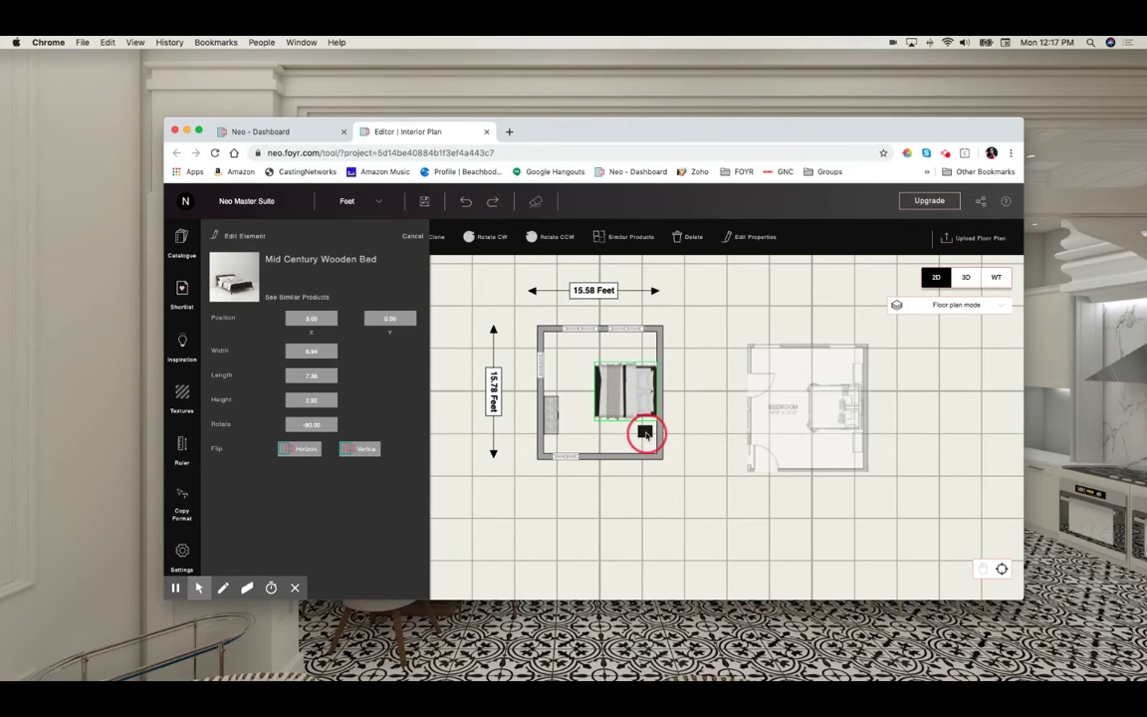
Rotate the bedside table clockwise, clone it and position the two tables on either side of the bed's headboard.
left_click(645, 435)
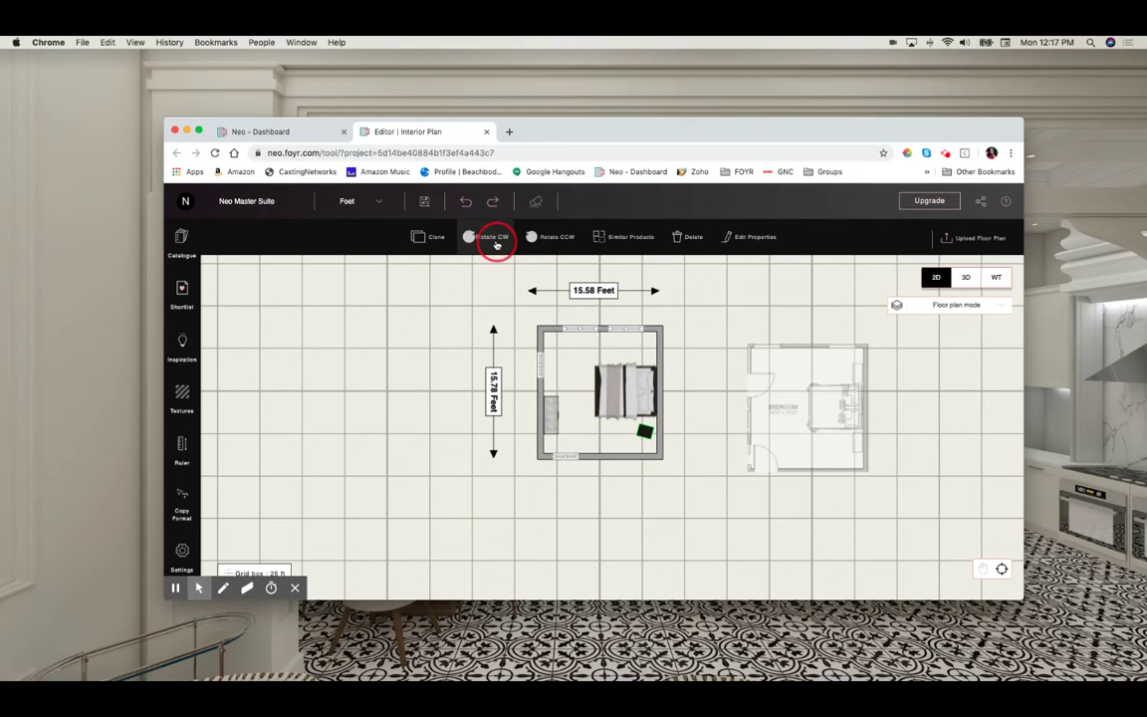
left_click(430, 237)
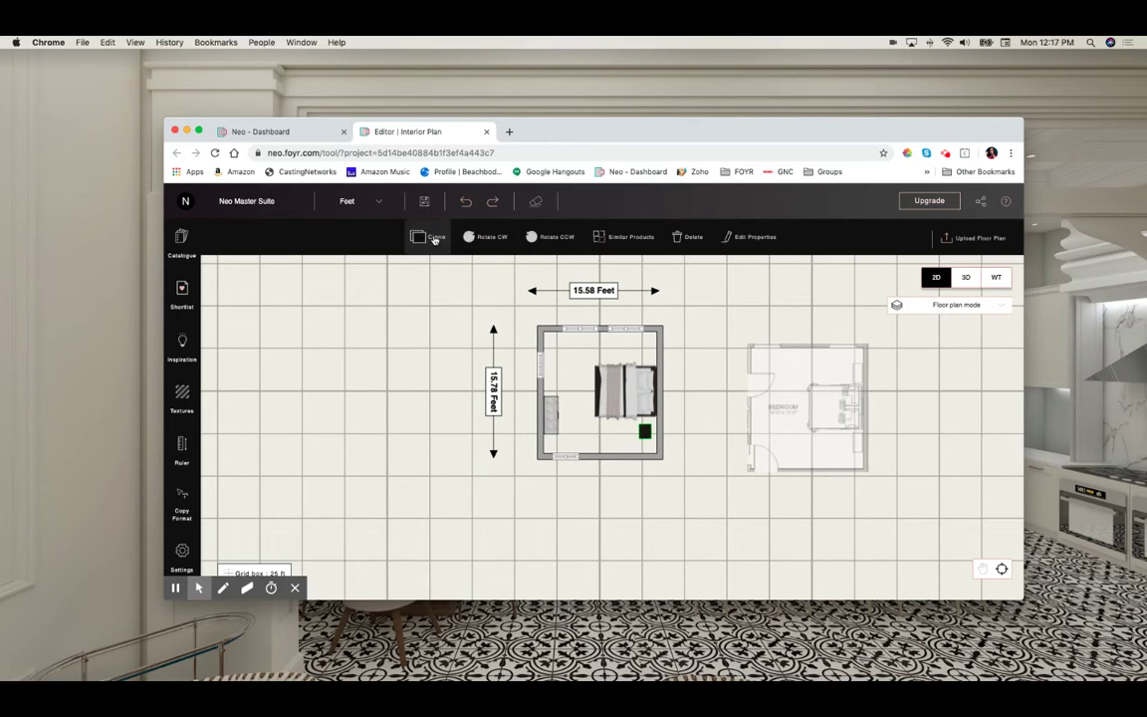
mouse_move(655, 439)
left_mouse_down()
mouse_move(650, 350)
mouse_move(644, 357)
left_mouse_up()
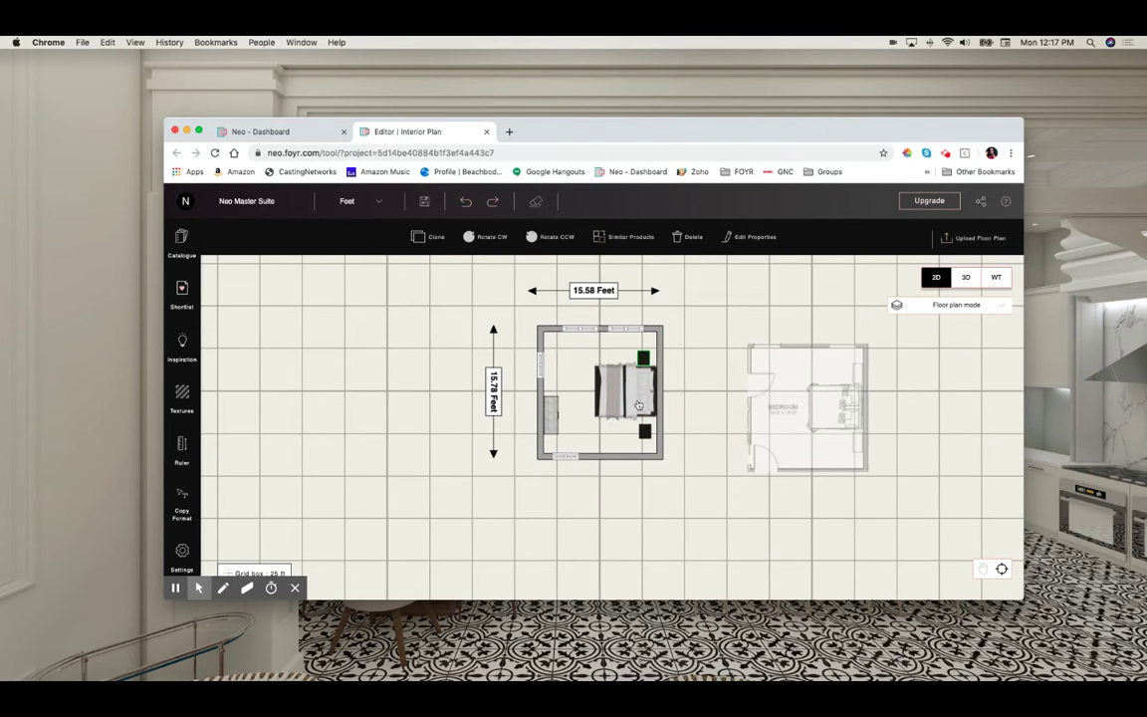
left_click(646, 360)
left_click_drag(645, 432, 646, 425)
Switch to the 3D view and examine the furnished bedroom from several angles.
left_click(965, 278)
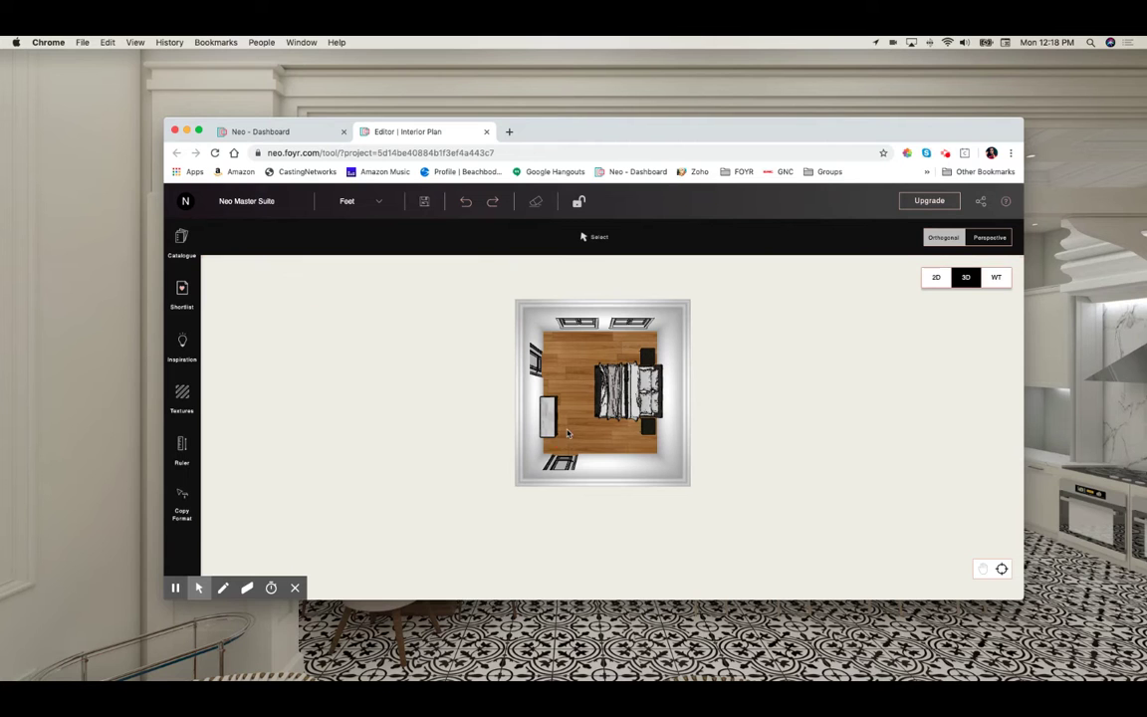
left_click_drag(567, 433, 661, 344)
left_click_drag(539, 437, 743, 389)
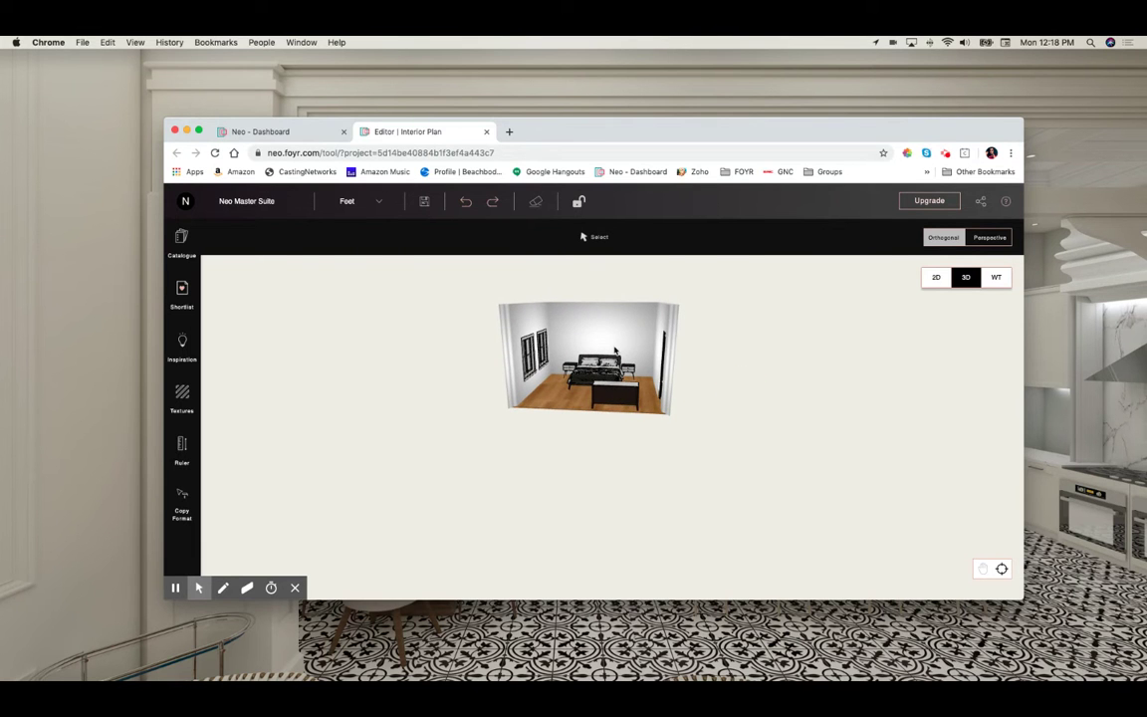
scroll(615, 351, "up", 5)
left_click_drag(614, 351, 510, 372)
scroll(540, 368, "down", 3)
Place the shortlisted Beige Blackout And White Sheer Curtains from Staging over the window beside the bed.
left_click(181, 290)
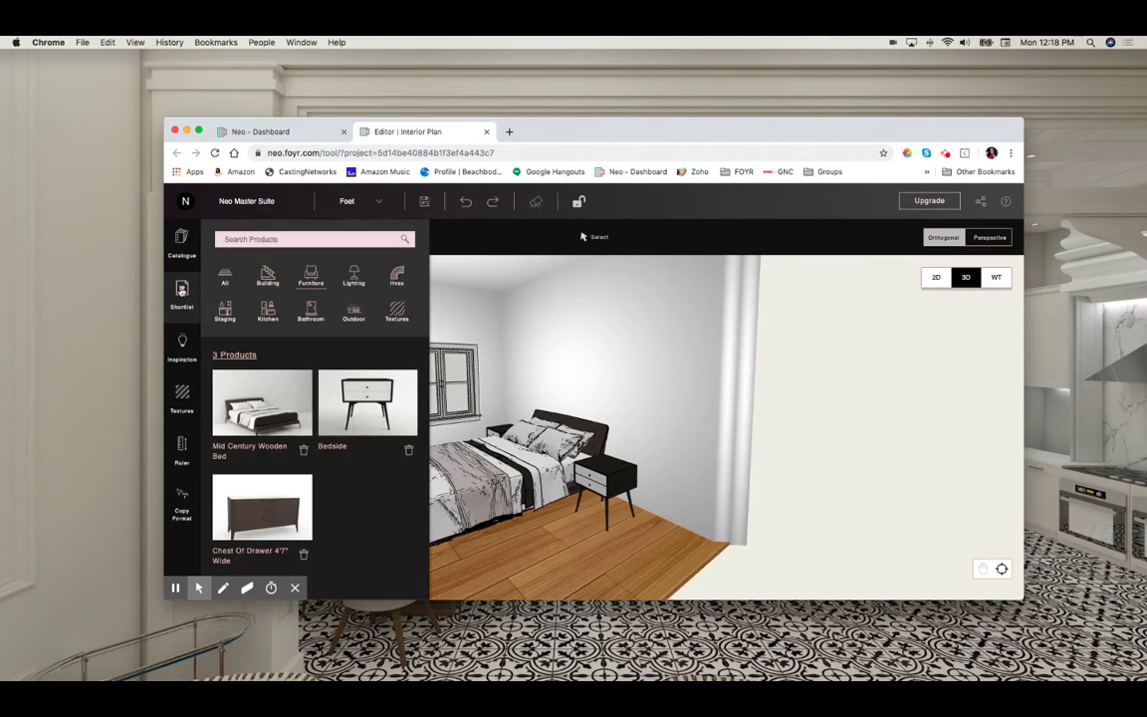
left_click(225, 313)
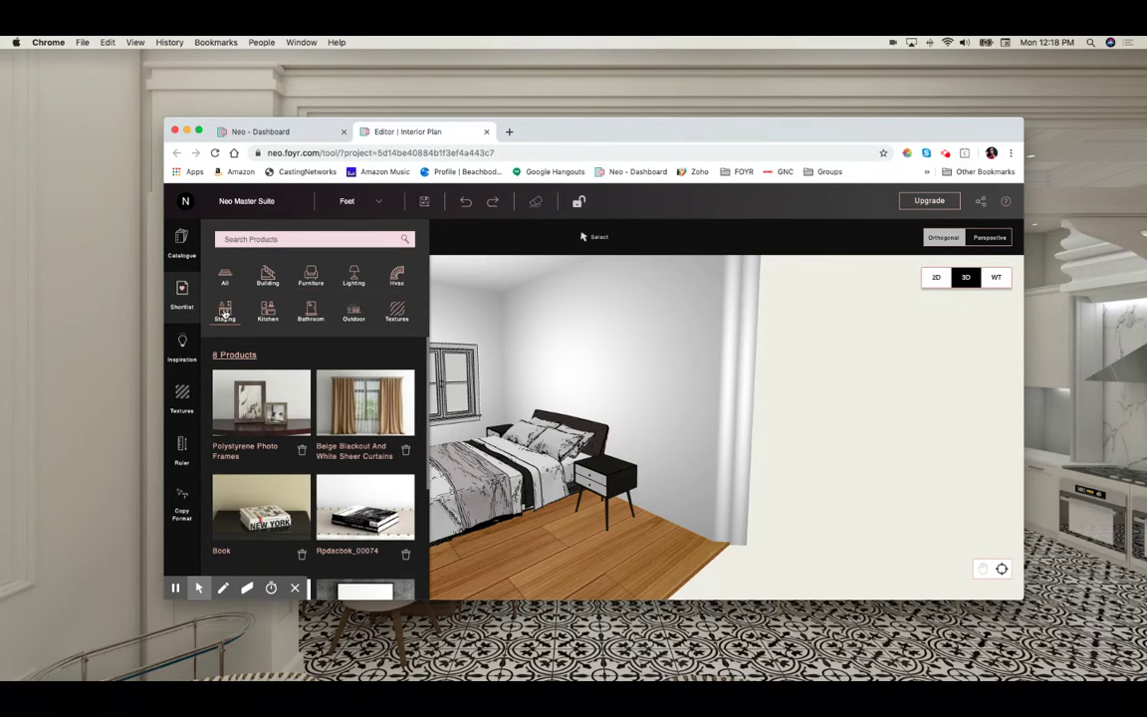
left_click(380, 407)
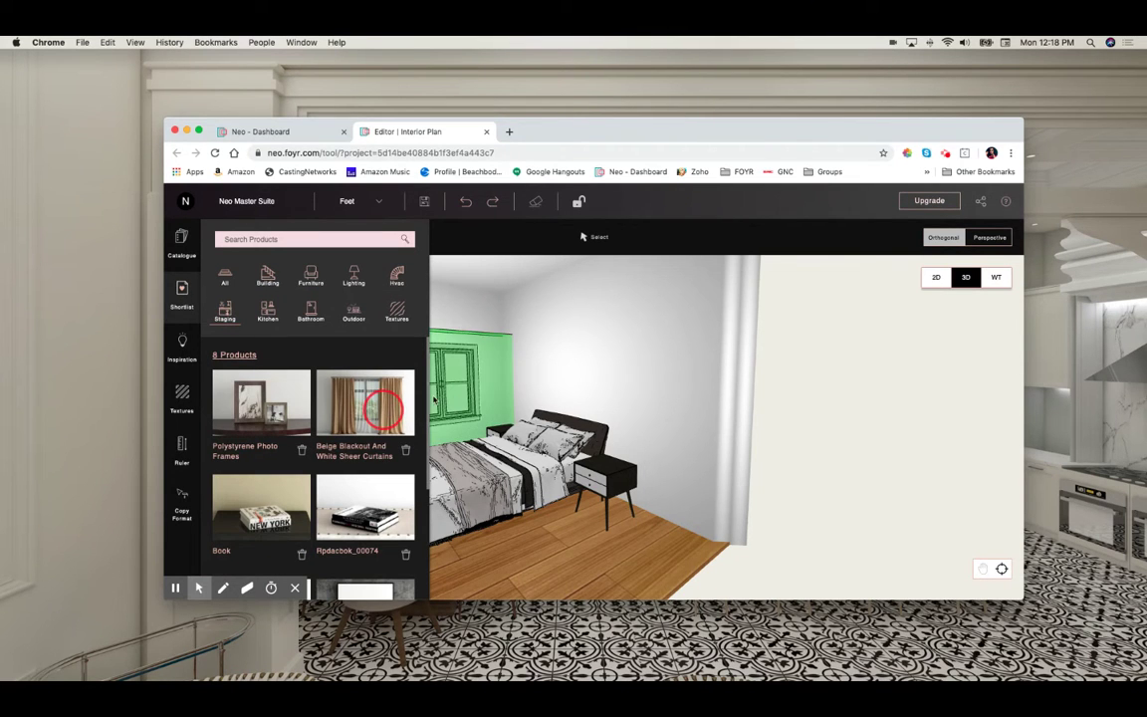
left_click_drag(412, 384, 419, 482)
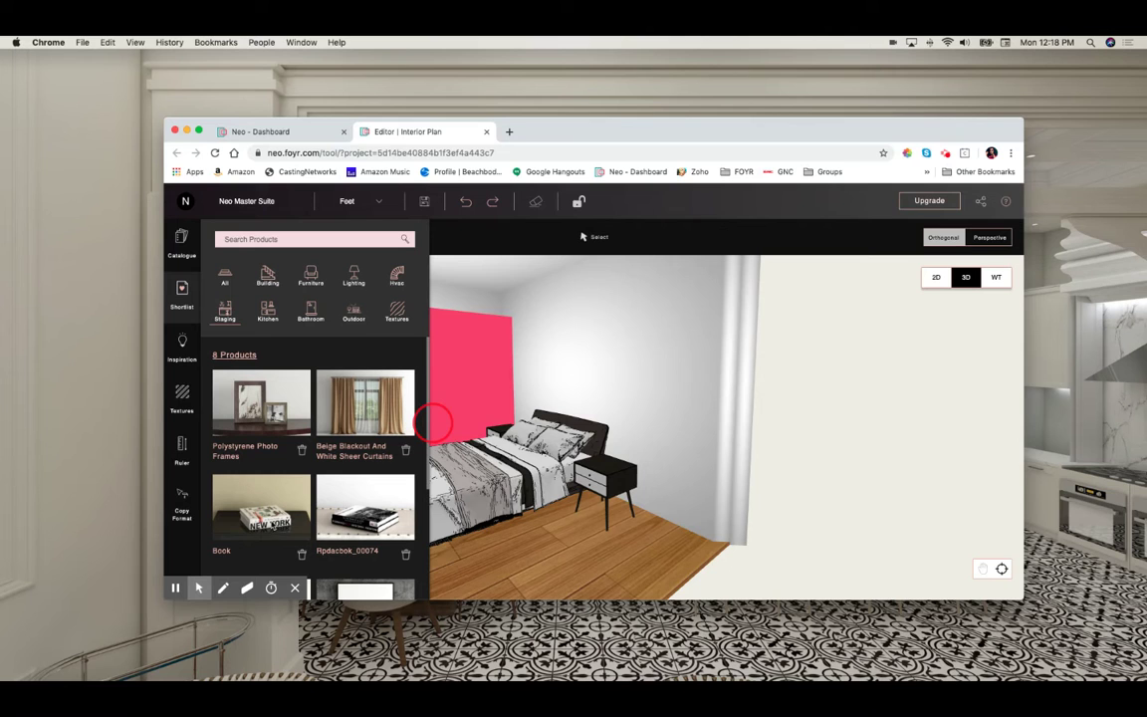
Place the Polystyrene Photo Frames on the bedside table farther from the windows.
left_click(259, 407)
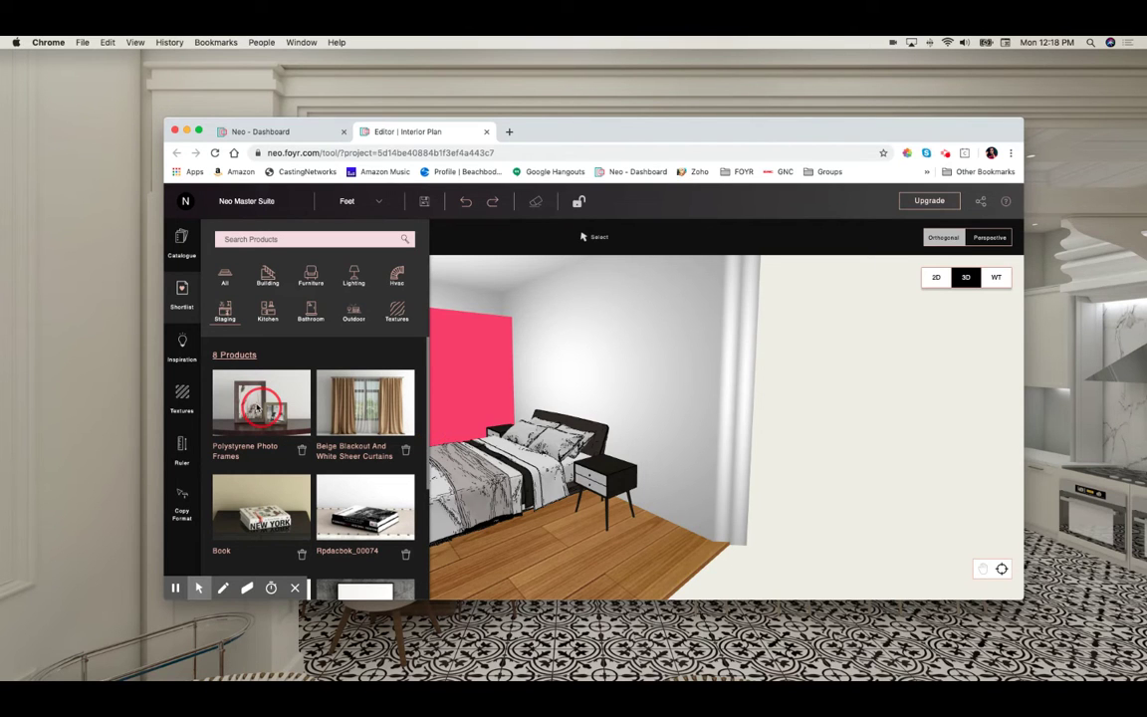
left_click(590, 494)
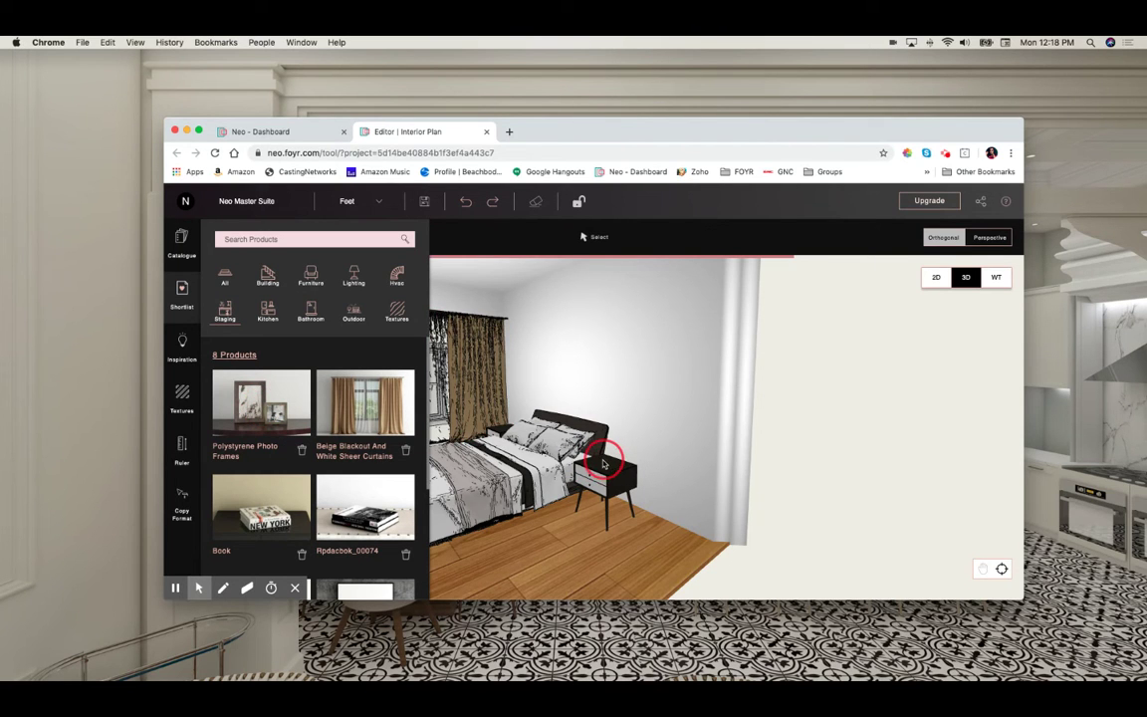
left_click(601, 466)
left_click_drag(547, 516, 601, 531)
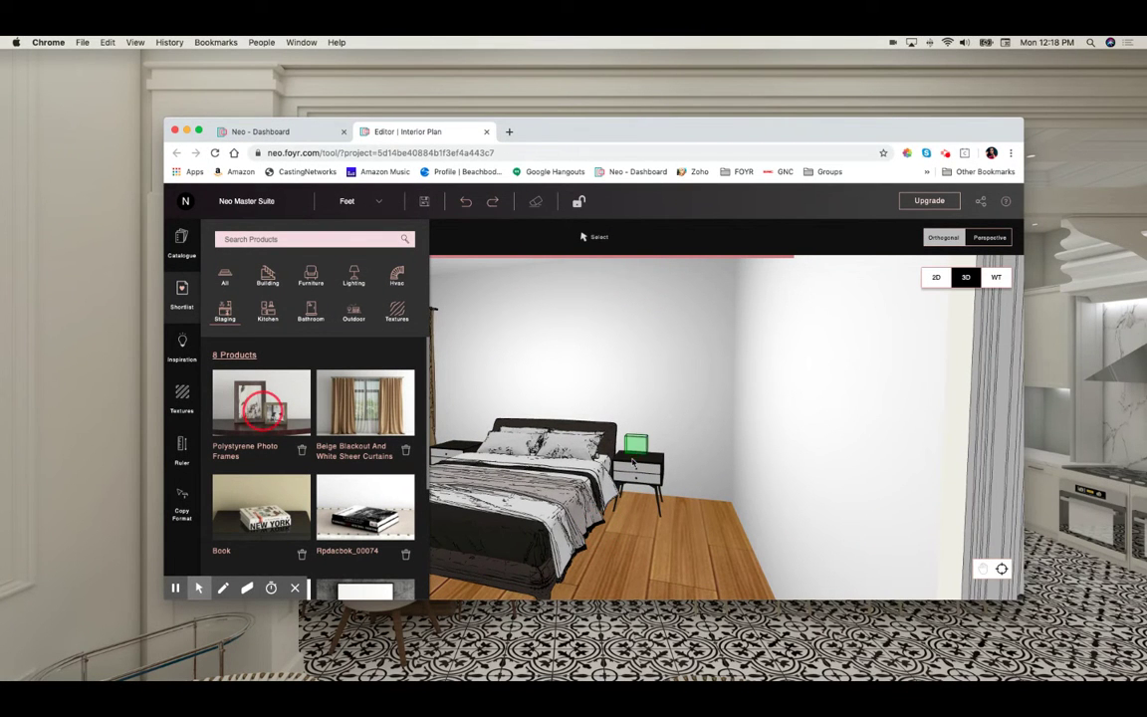
Put the Rpdacbok_00074 book on the window-side bedside table and hang Sunset Island Wall Art and Virginia Mountains above the headboard.
left_click(404, 531)
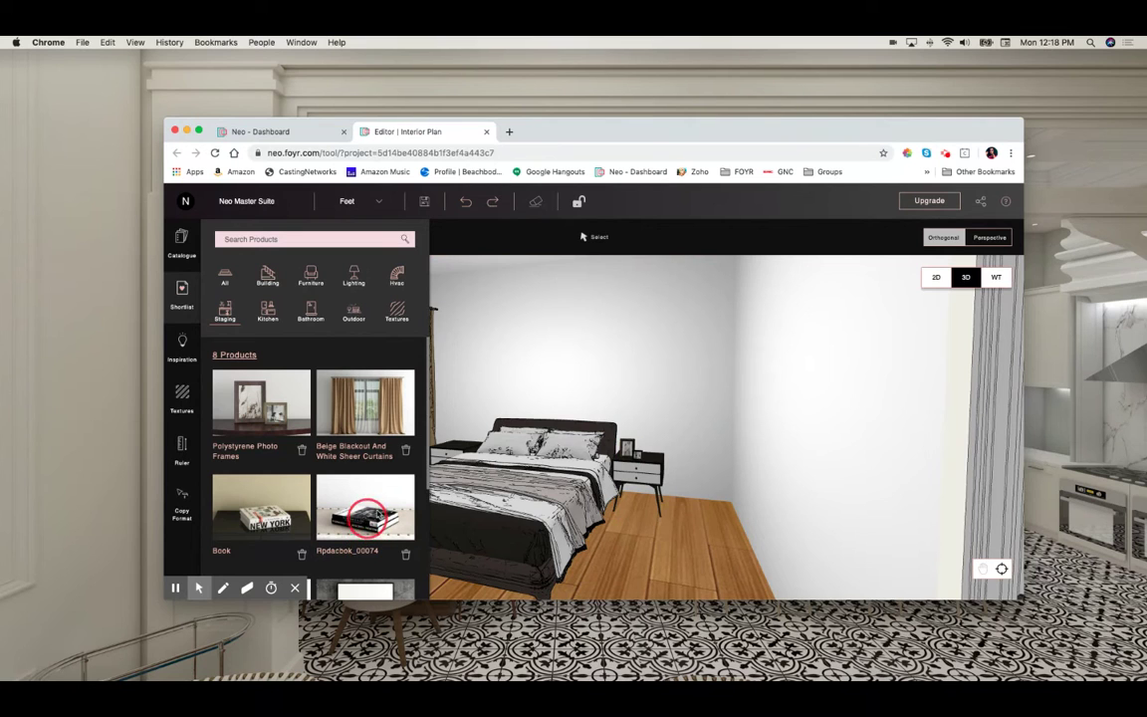
left_click(375, 514)
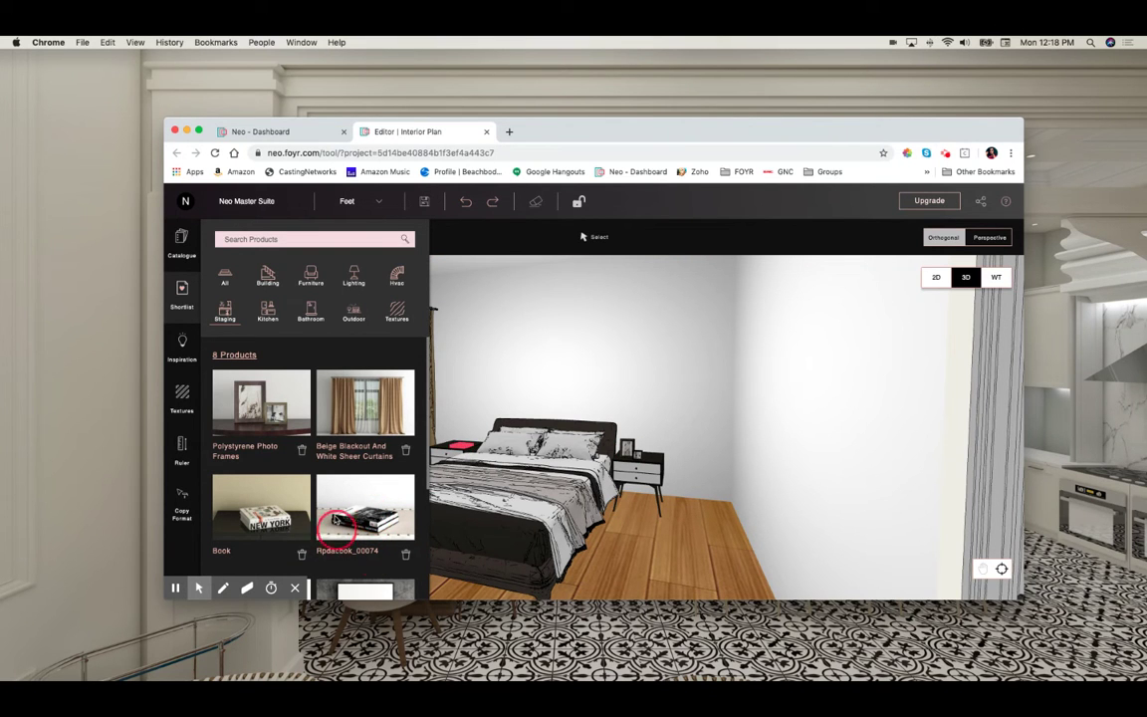
scroll(339, 498, "down", 4)
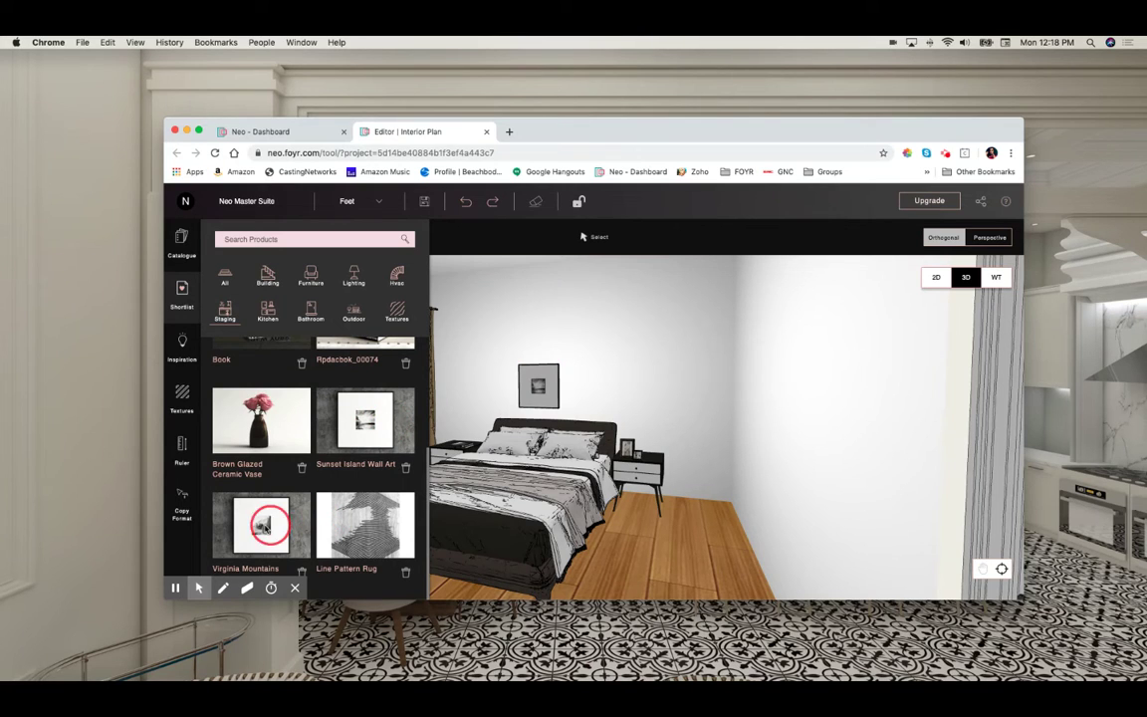
left_click_drag(264, 525, 585, 388)
left_click(539, 387)
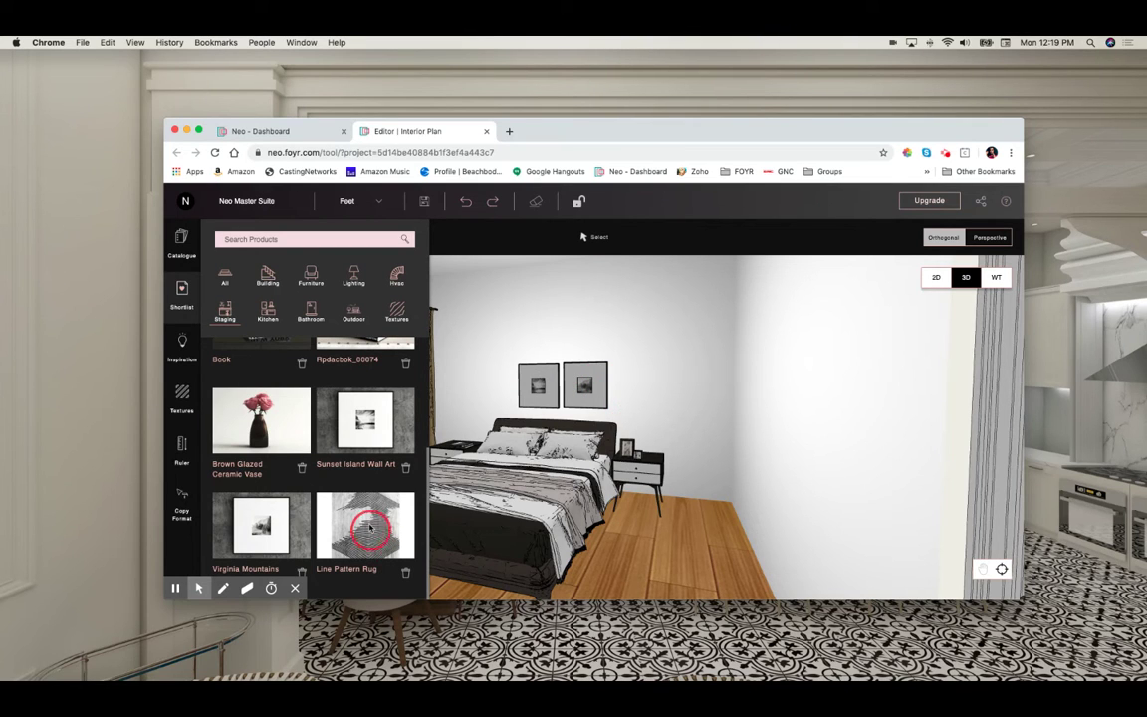
Lay the Line Pattern Rug under the bed and set the Brown Glazed Ceramic Vase on the window-side bedside table.
left_click_drag(370, 527, 634, 553)
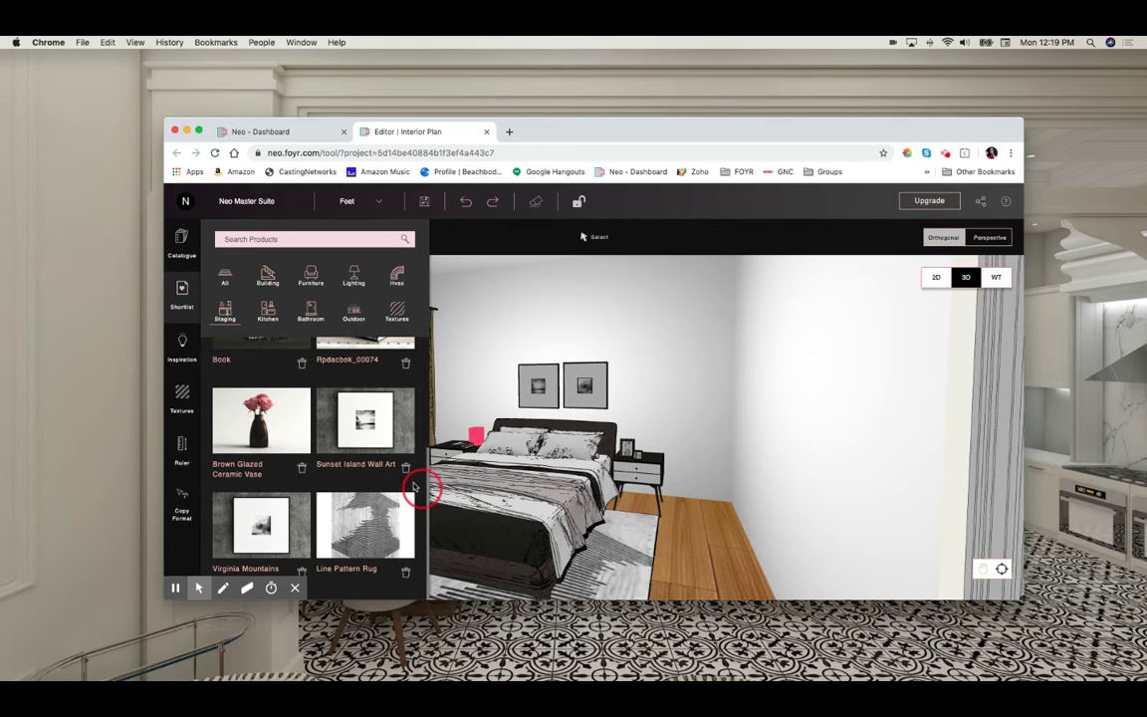
left_click(718, 381)
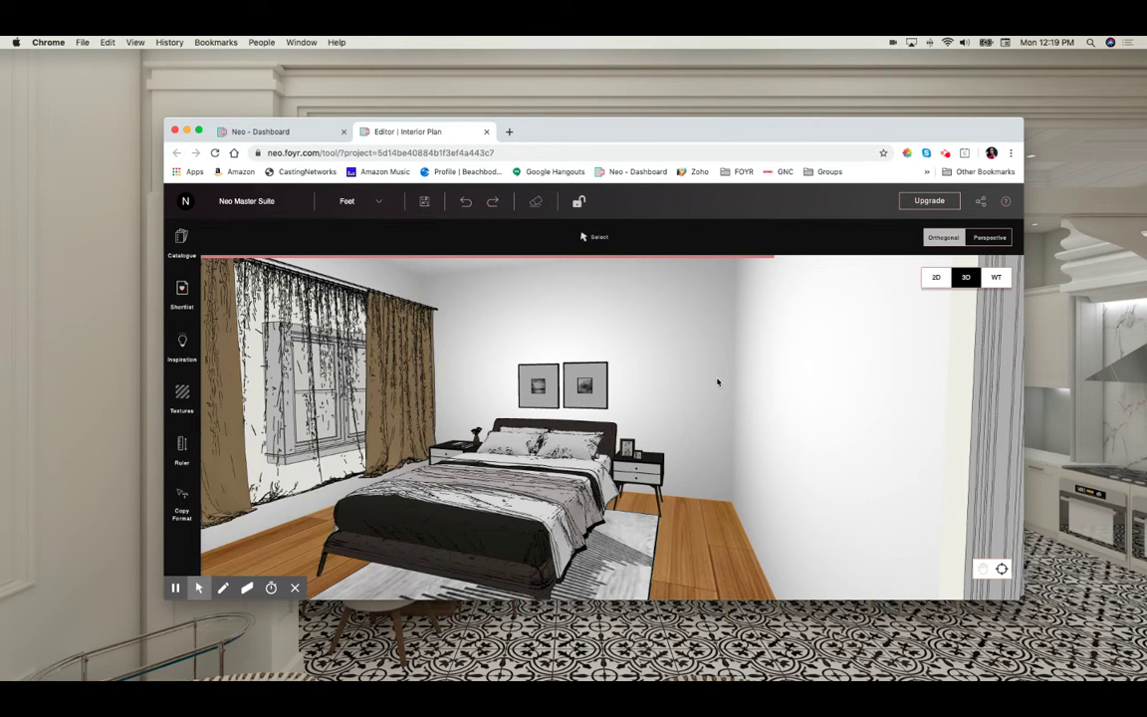
Set the width of the Beige Blackout And White Sheer Curtains to 13 feet.
left_click(280, 363)
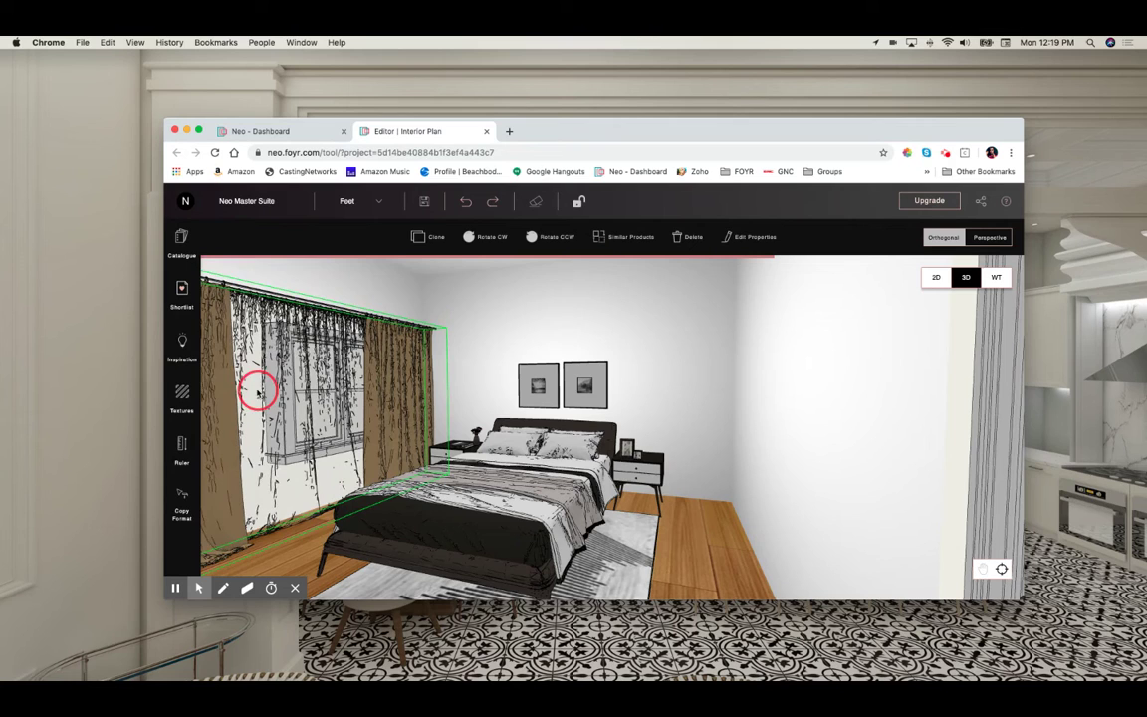
left_click(749, 237)
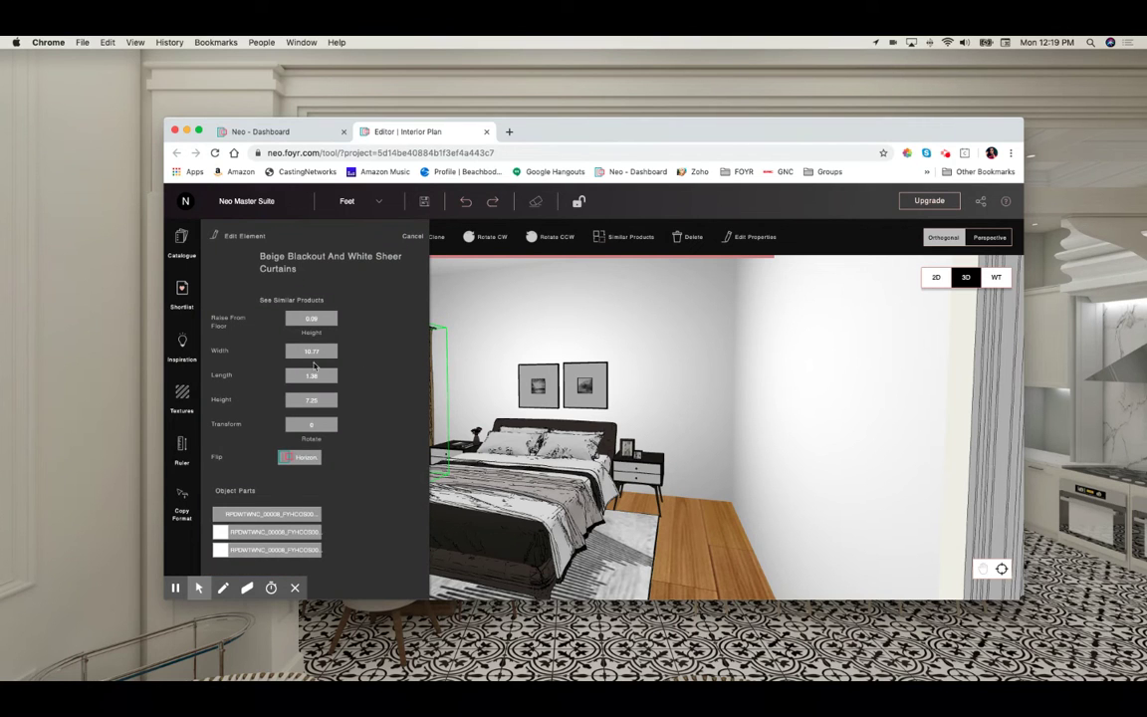
left_click_drag(332, 353, 282, 355)
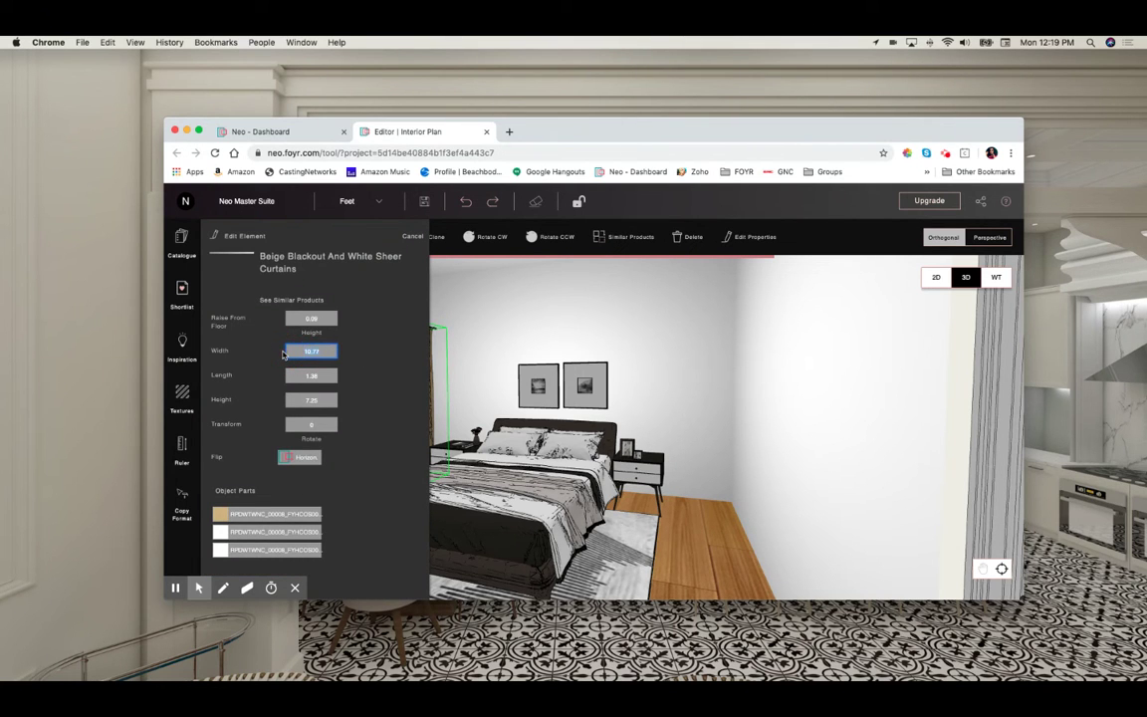
type("13")
left_click(665, 324)
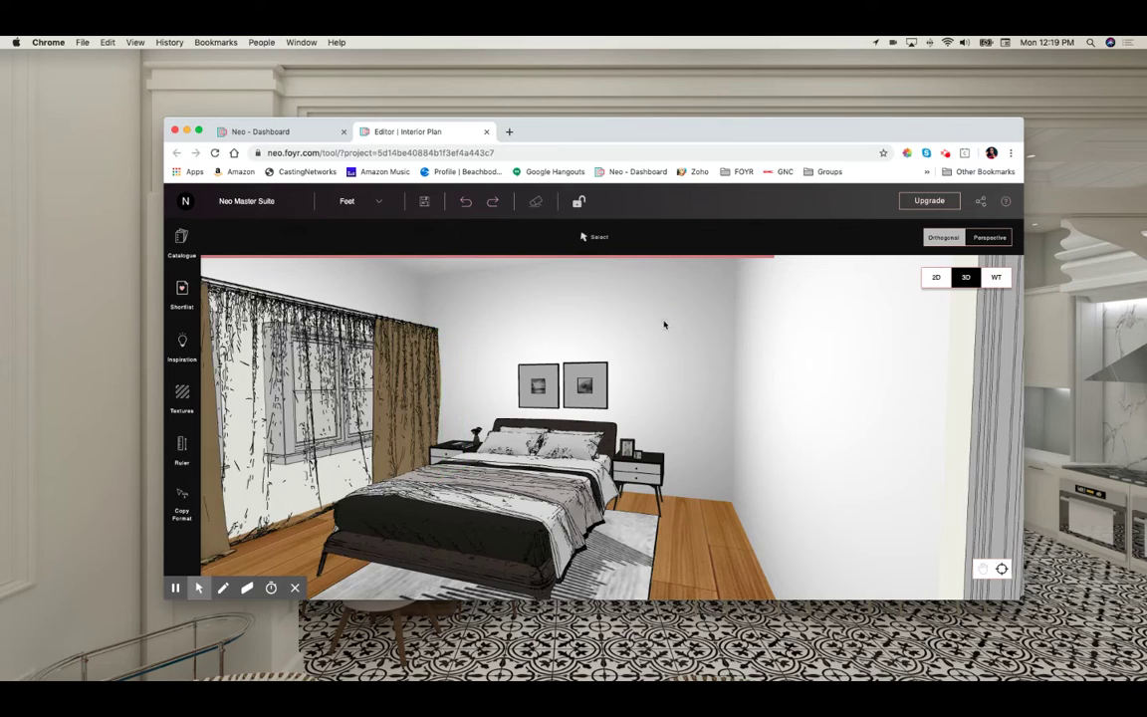
Slide the widened curtains along the window wall so they span both windows.
left_click_drag(550, 321, 505, 326)
left_click(448, 347)
left_click(438, 346)
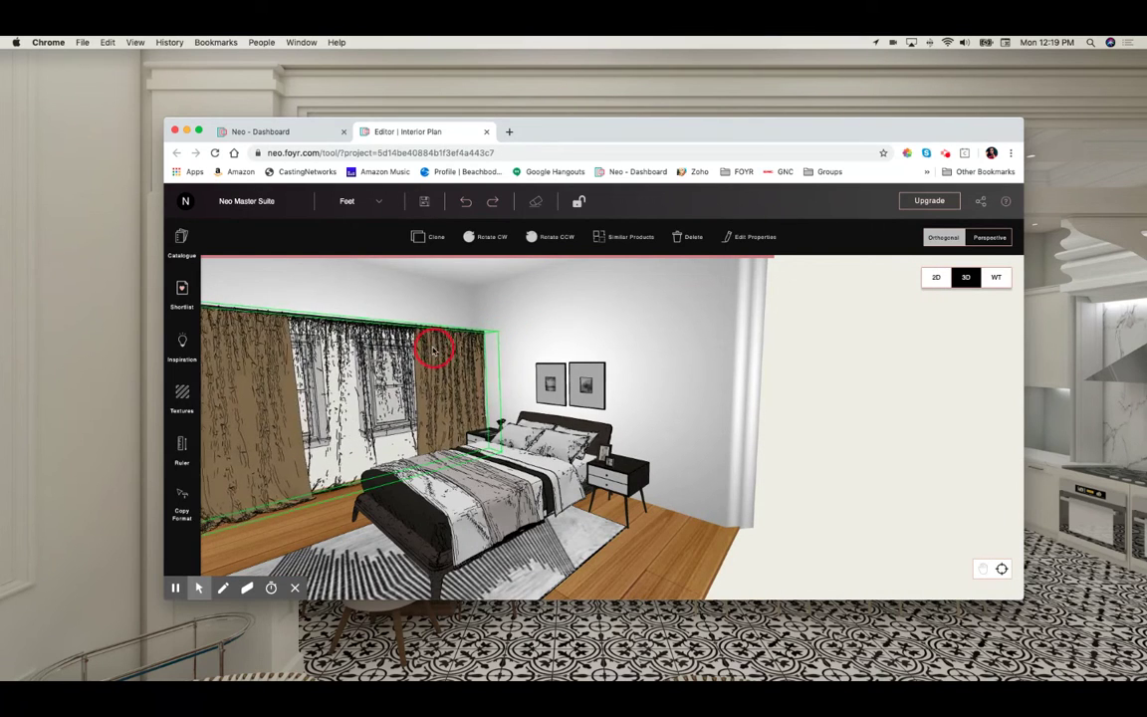
left_click_drag(557, 329, 636, 332)
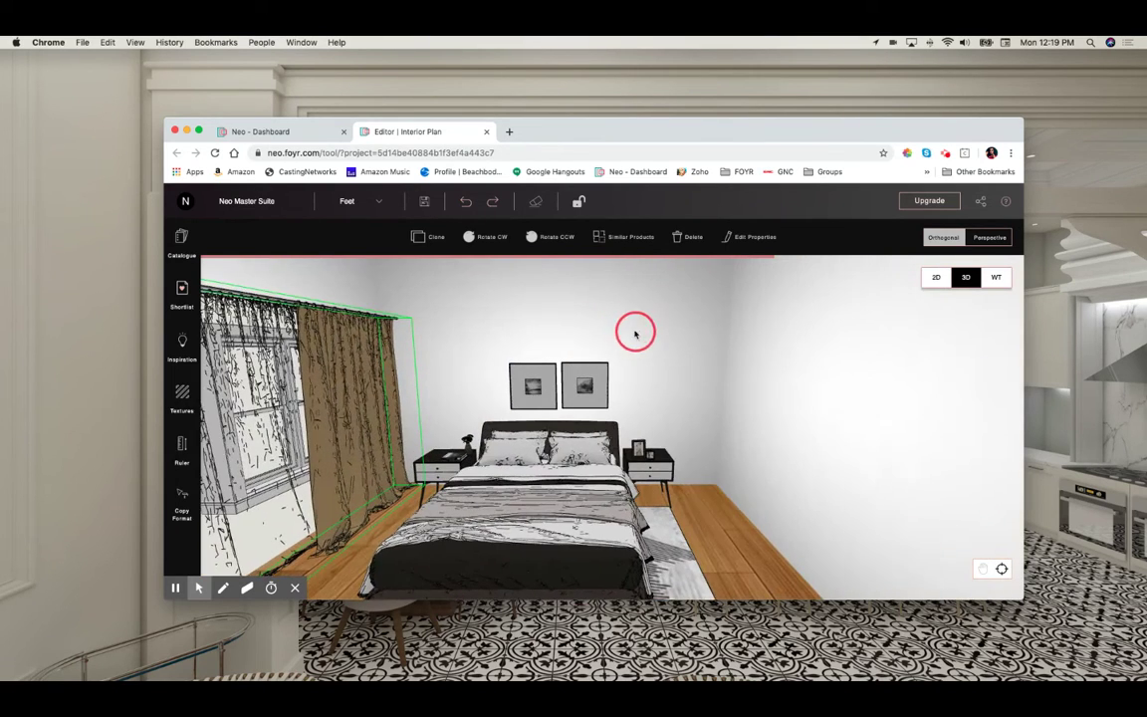
Rotate the Line Pattern Rug counterclockwise until it lies crosswise to the bed, and reposition it under the foot of the bed.
scroll(717, 593, "down", 3)
left_click_drag(709, 507, 698, 436)
left_click(645, 538)
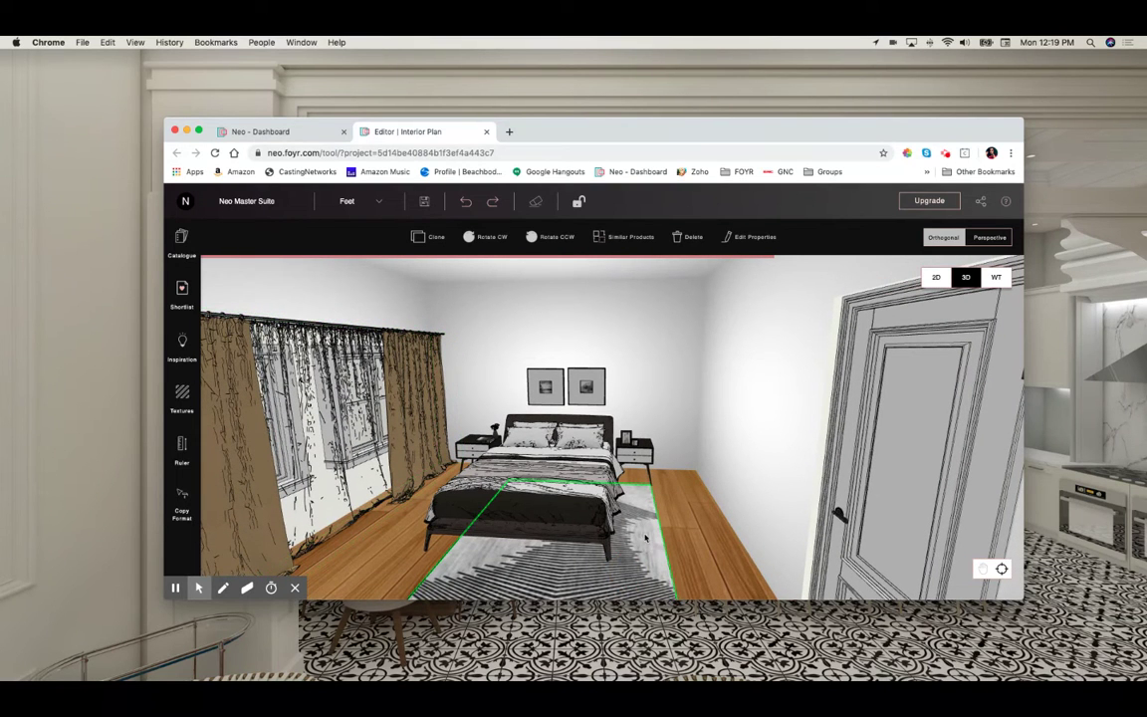
left_click(563, 243)
left_click(564, 244)
left_click(564, 245)
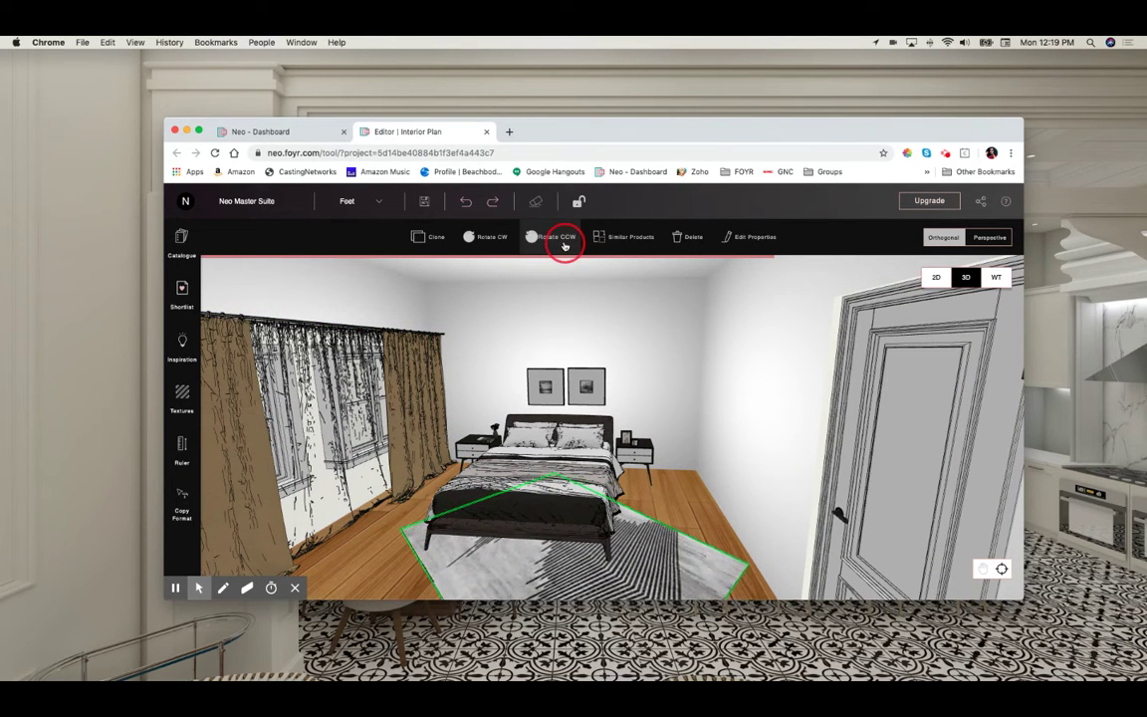
left_click(563, 245)
left_click(563, 245)
left_click(563, 245)
left_click(563, 245)
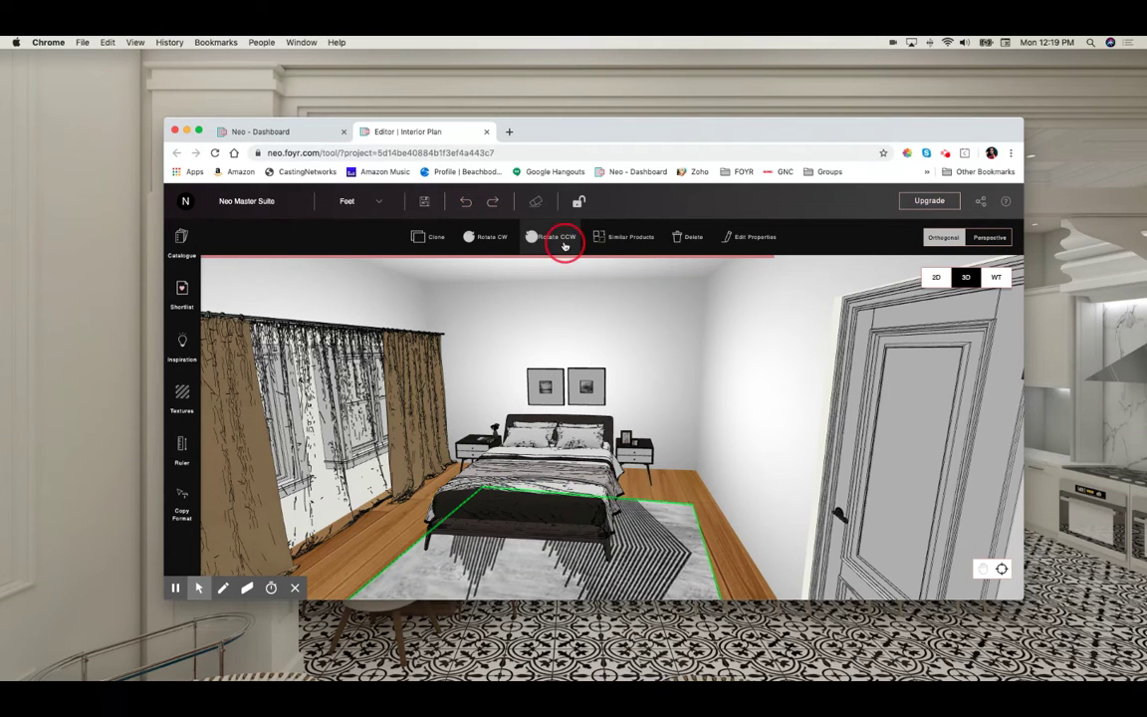
left_click(564, 245)
mouse_move(656, 554)
left_mouse_down()
mouse_move(595, 542)
mouse_move(605, 539)
left_mouse_up()
left_click_drag(683, 531, 678, 514)
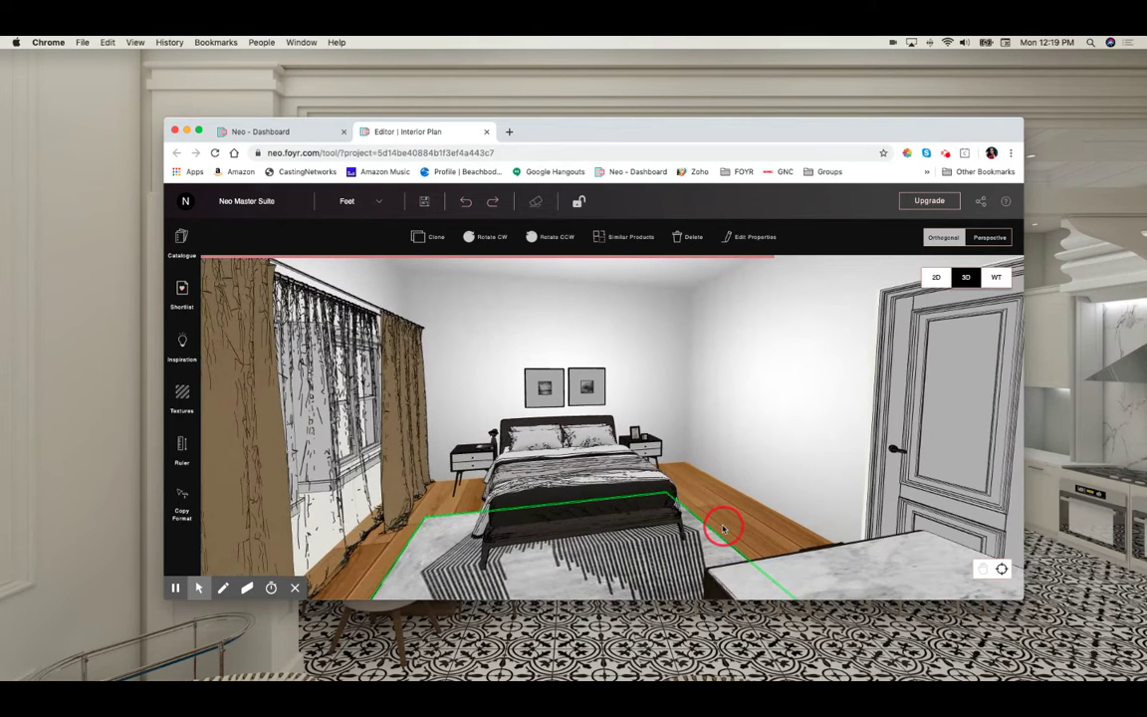
Place the shortlisted Tapered Textured Table Lamp from Lighting on the bedside table farther from the windows.
left_click(181, 240)
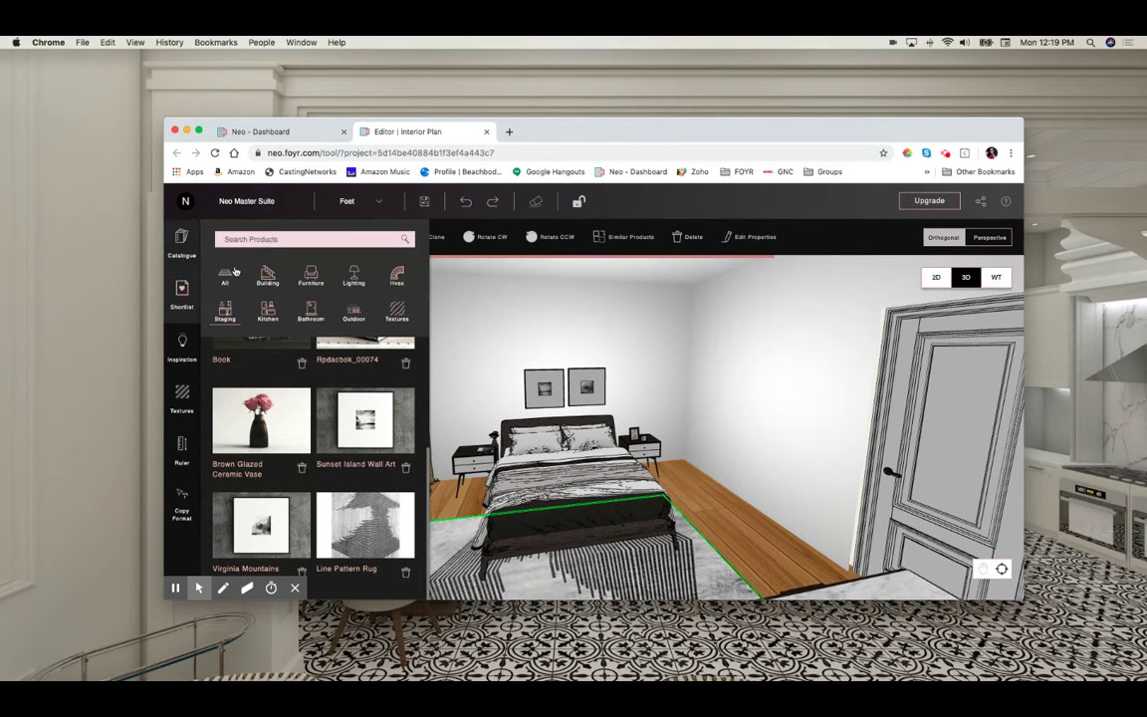
left_click(353, 274)
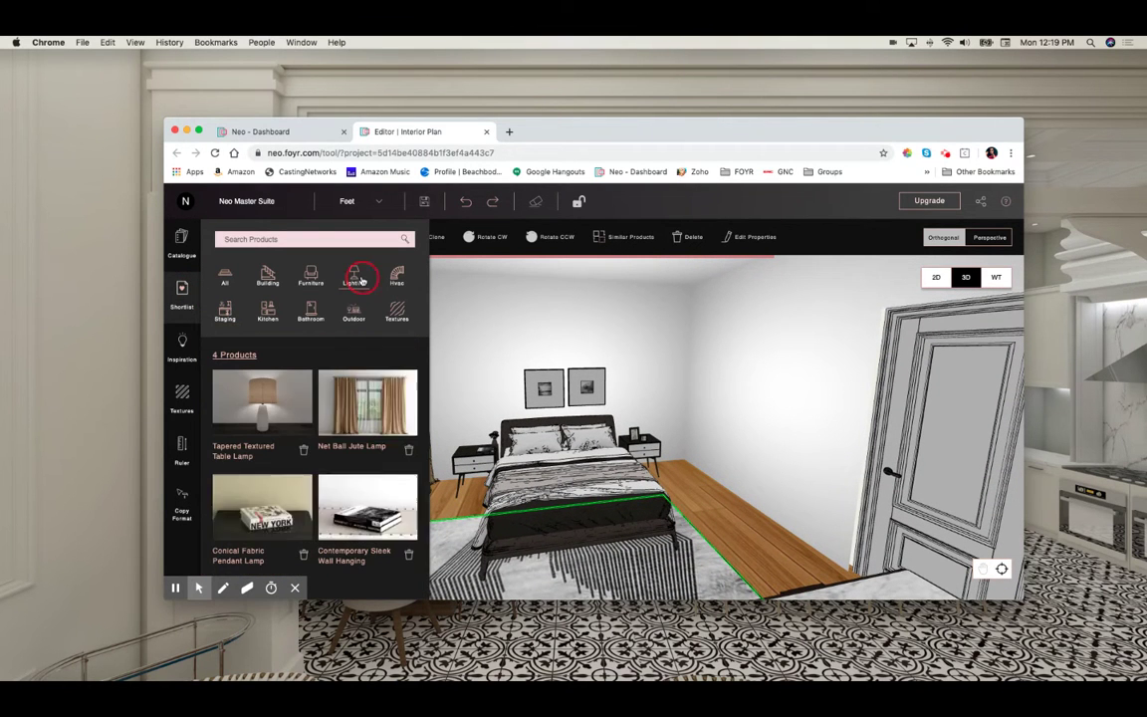
left_click(275, 414)
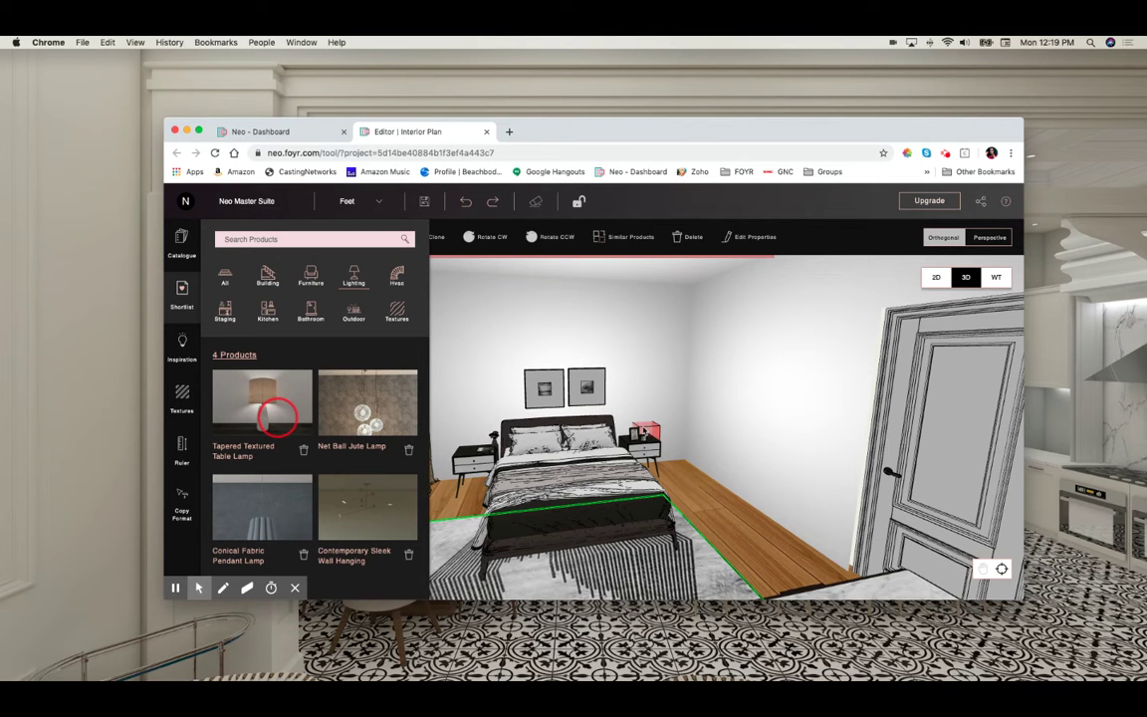
left_click(652, 438)
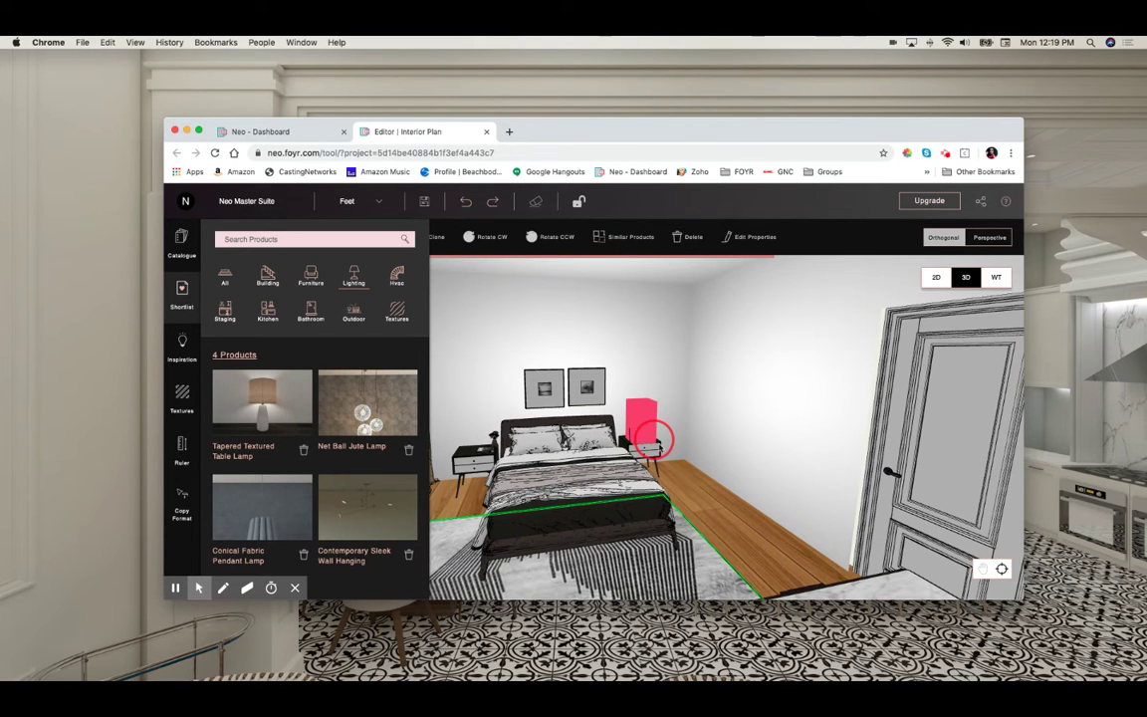
left_click_drag(682, 453, 656, 454)
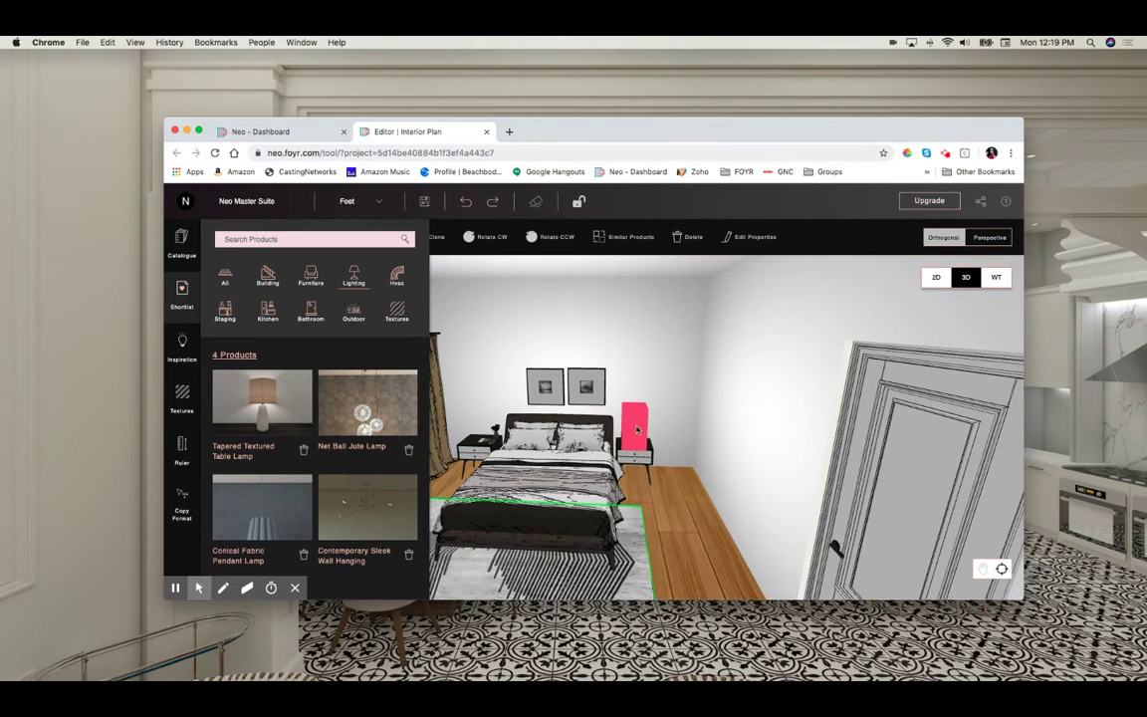
left_click(640, 420)
Clone the table lamp onto the window-side bedside table and shift the lamp on the other table clear of the photo frames.
left_click(423, 235)
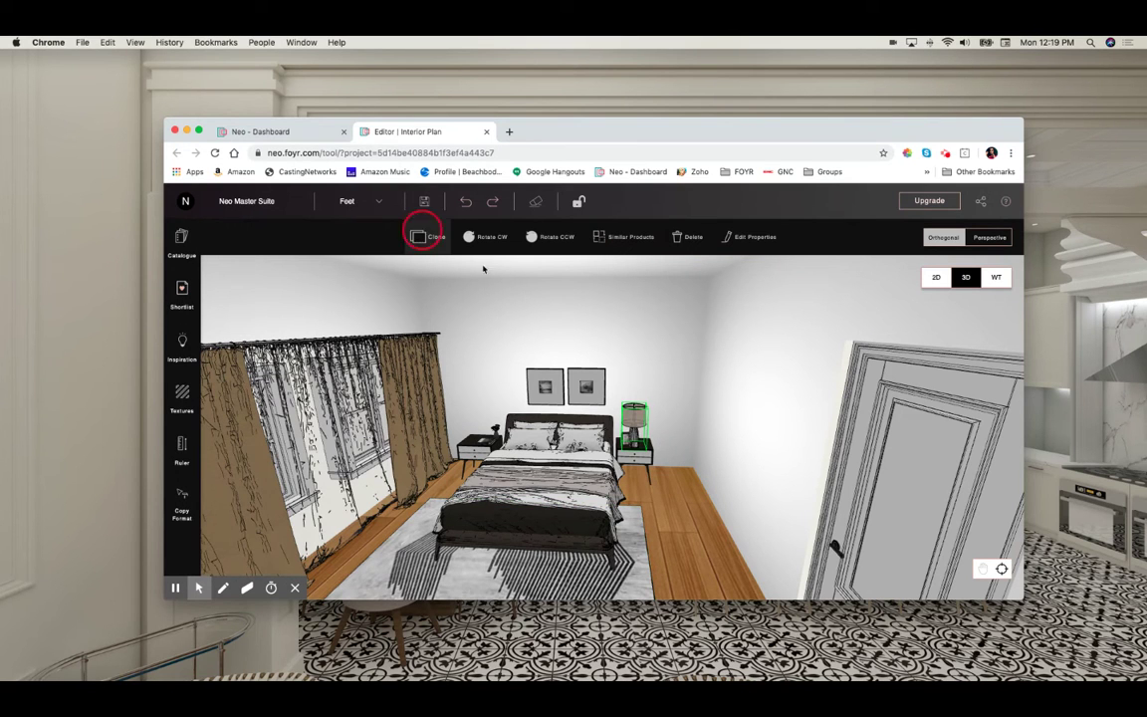
left_click(647, 414)
mouse_move(647, 416)
left_mouse_down()
mouse_move(468, 410)
mouse_move(477, 397)
mouse_move(475, 410)
left_mouse_up()
left_click_drag(633, 424, 644, 418)
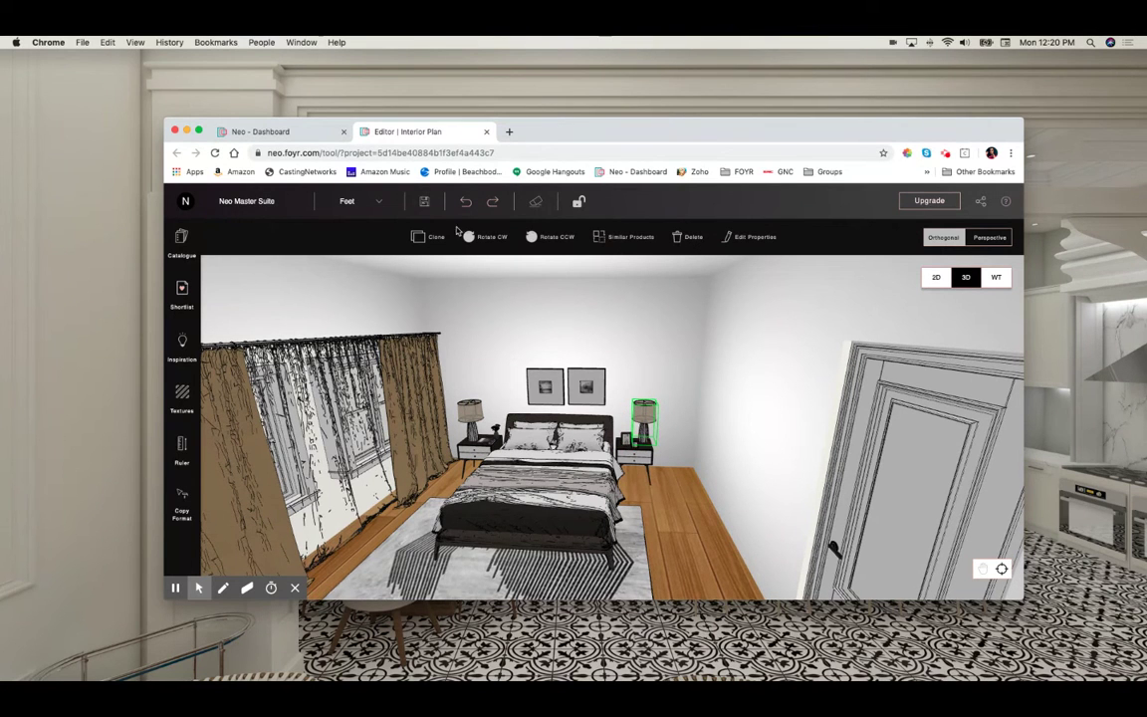
left_click(494, 316)
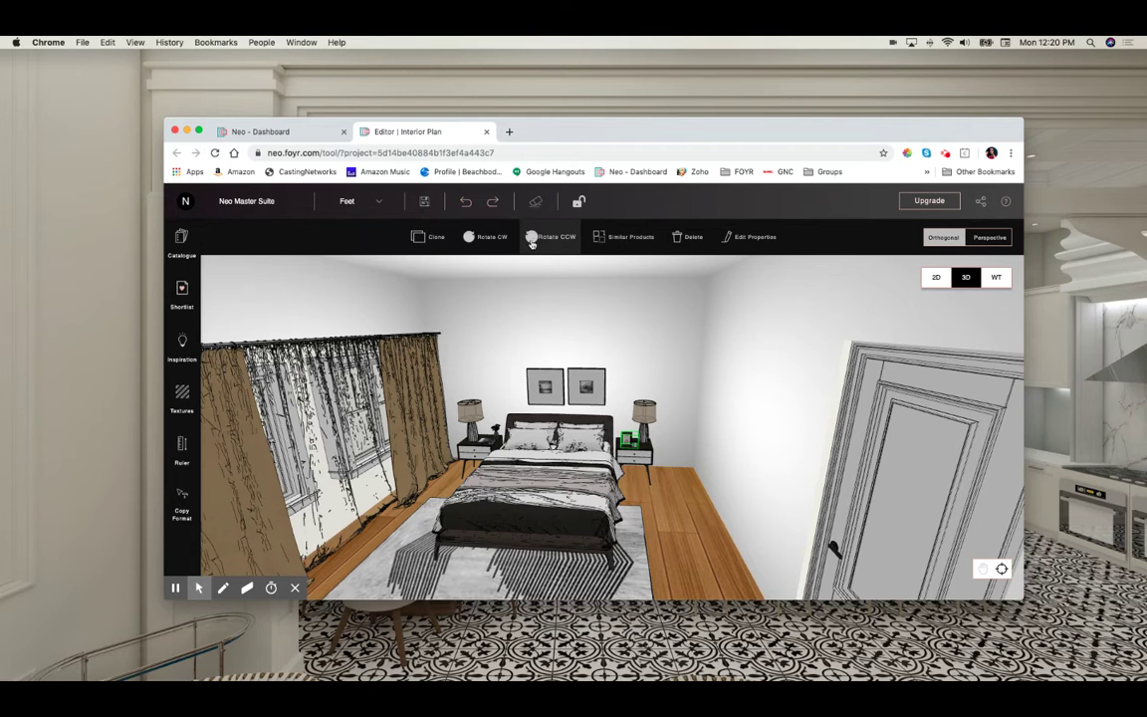
left_click(662, 371)
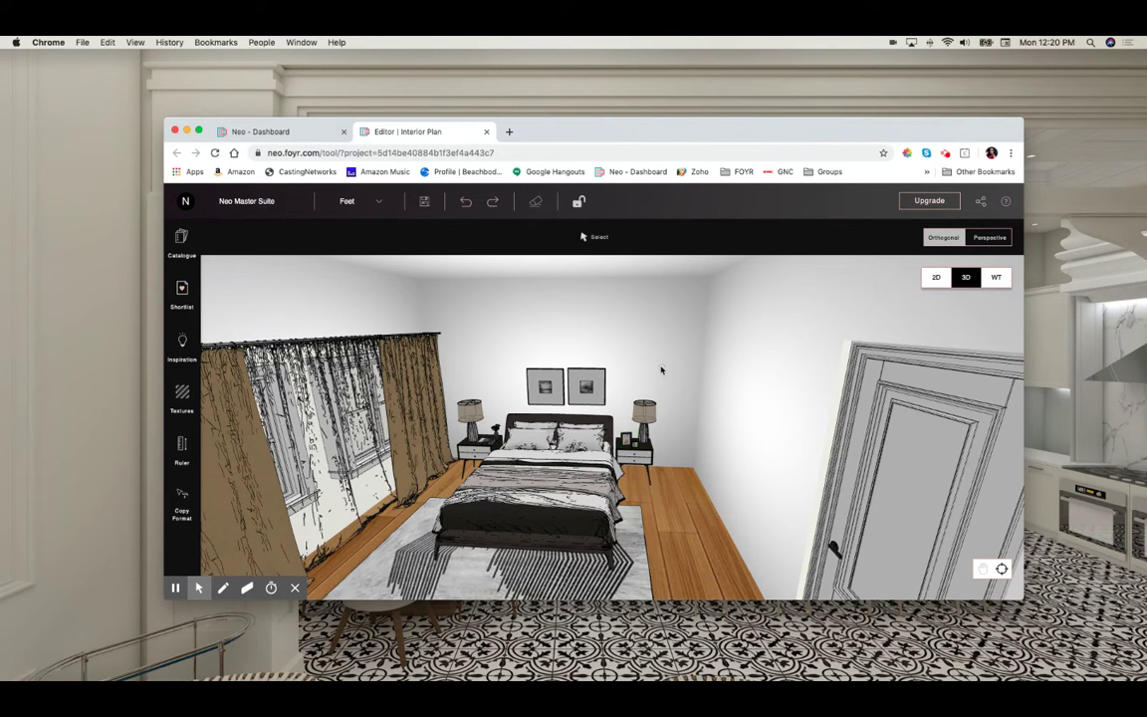
Shift the curtains slightly along the window wall, away from the headboard wall.
mouse_move(691, 389)
left_mouse_down()
mouse_move(653, 384)
mouse_move(650, 368)
mouse_move(594, 376)
left_mouse_up()
left_click(441, 317)
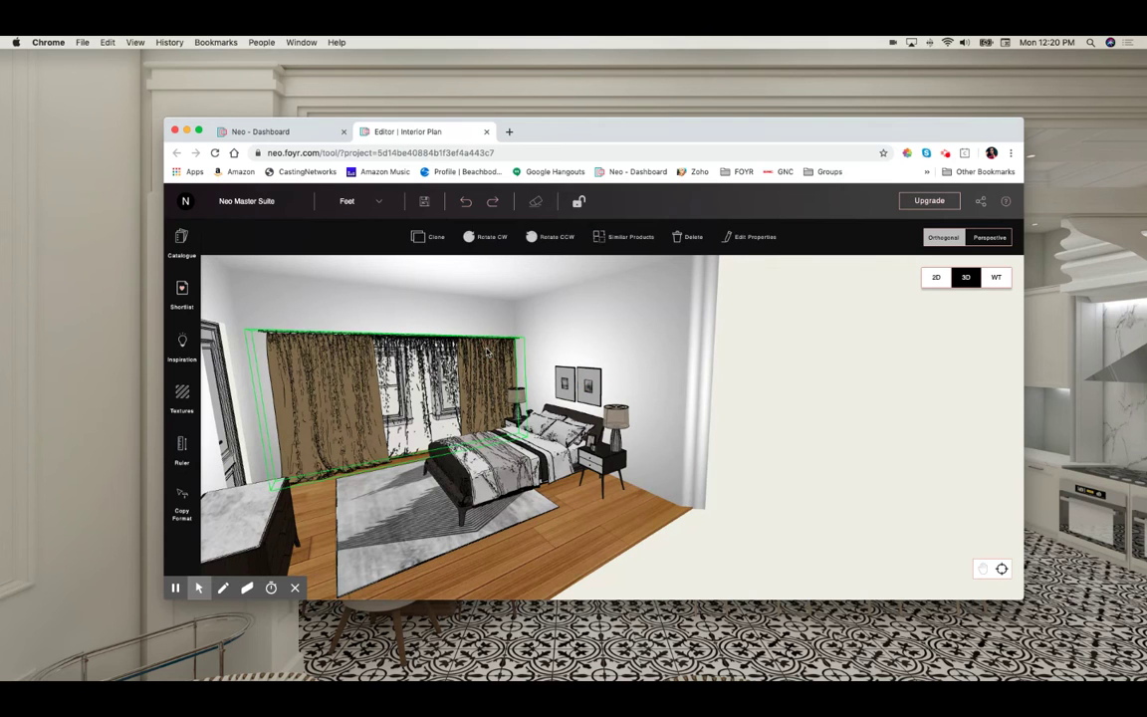
left_click_drag(486, 351, 483, 356)
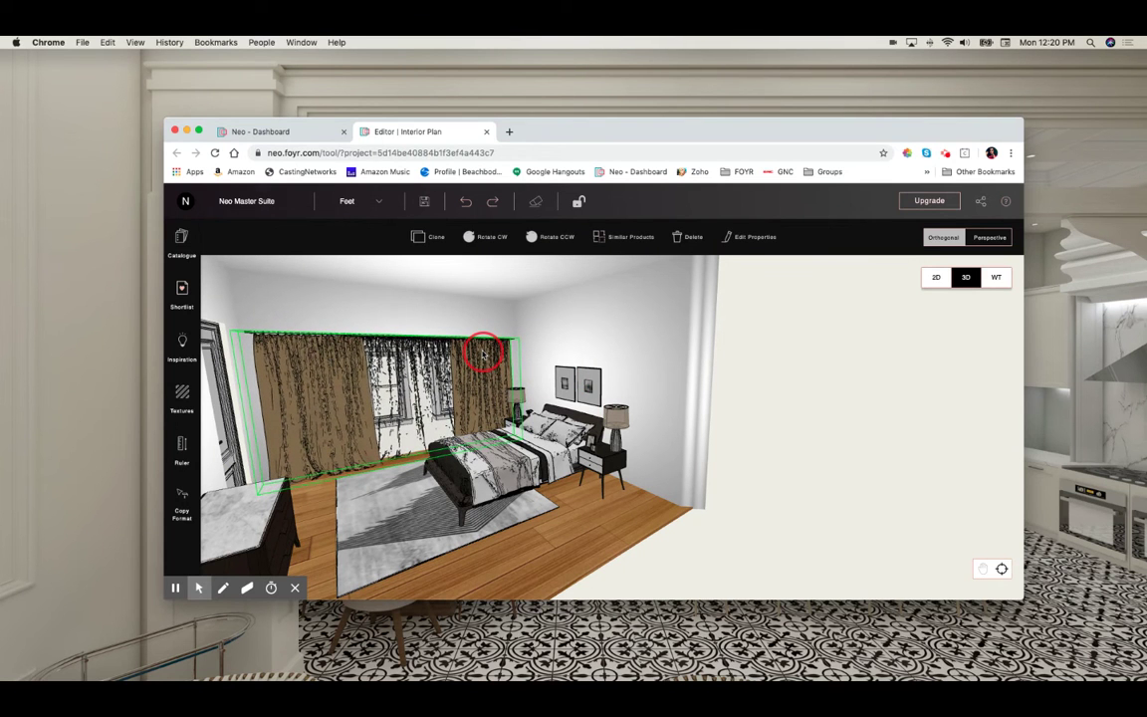
left_click_drag(554, 330, 637, 333)
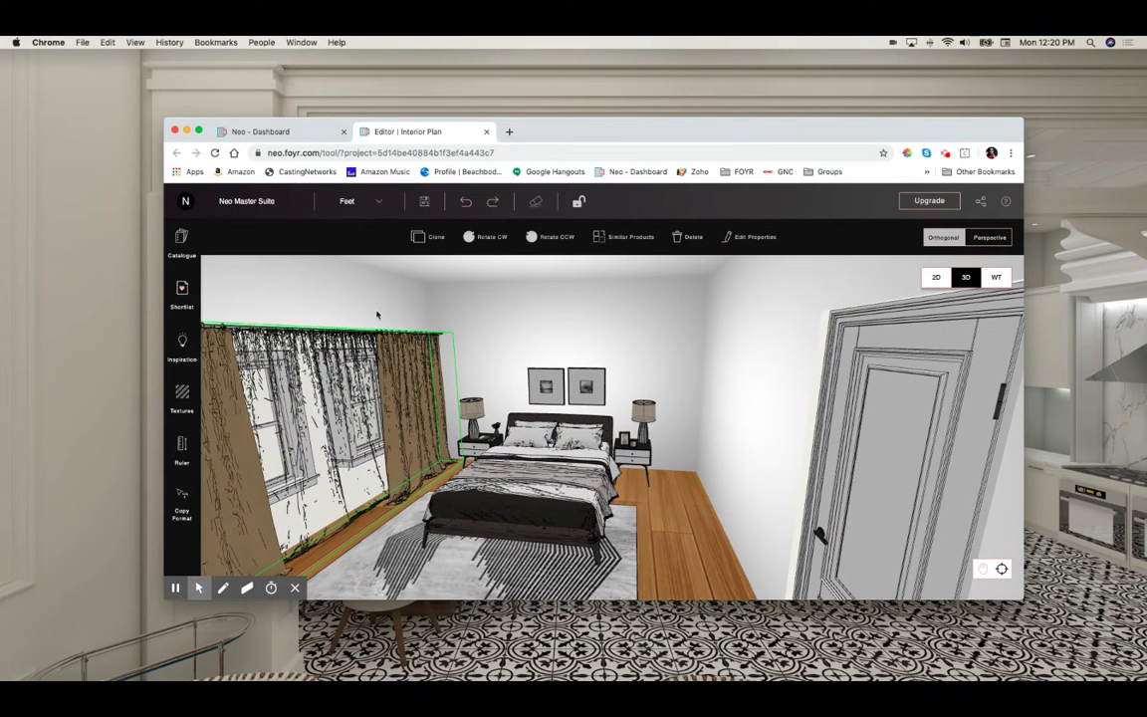
Apply the shortlisted Sw 7014 Eider White texture to the headboard wall, the wall opposite the windows and the window wall.
left_click(189, 297)
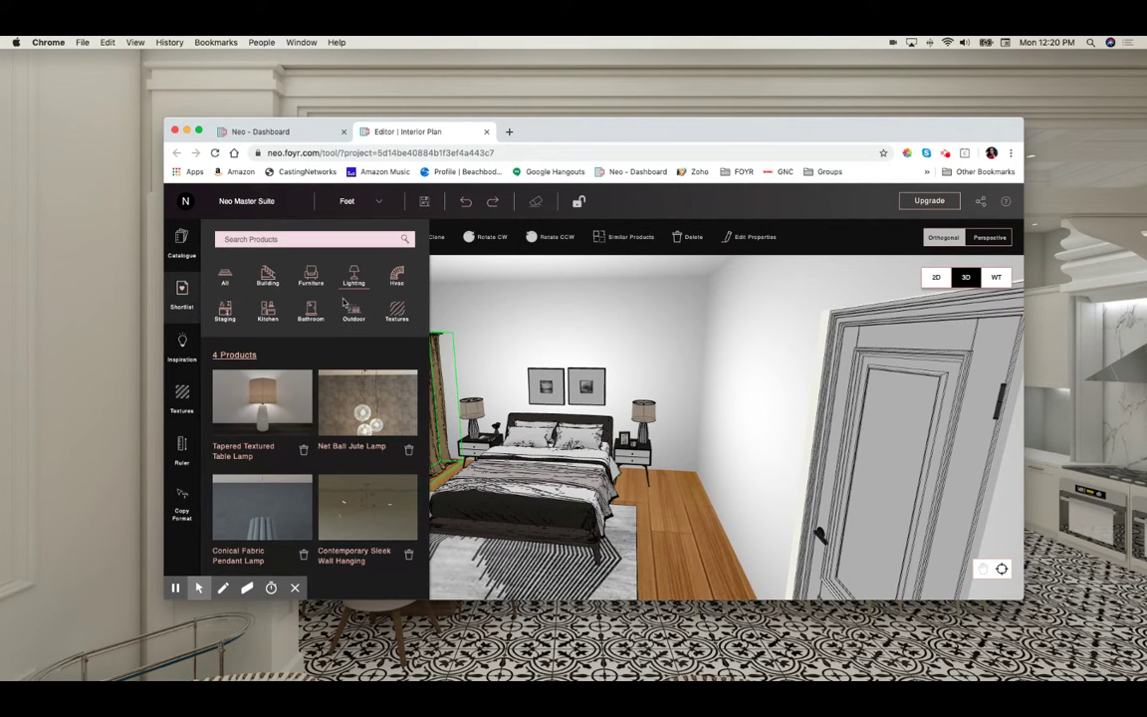
left_click(398, 316)
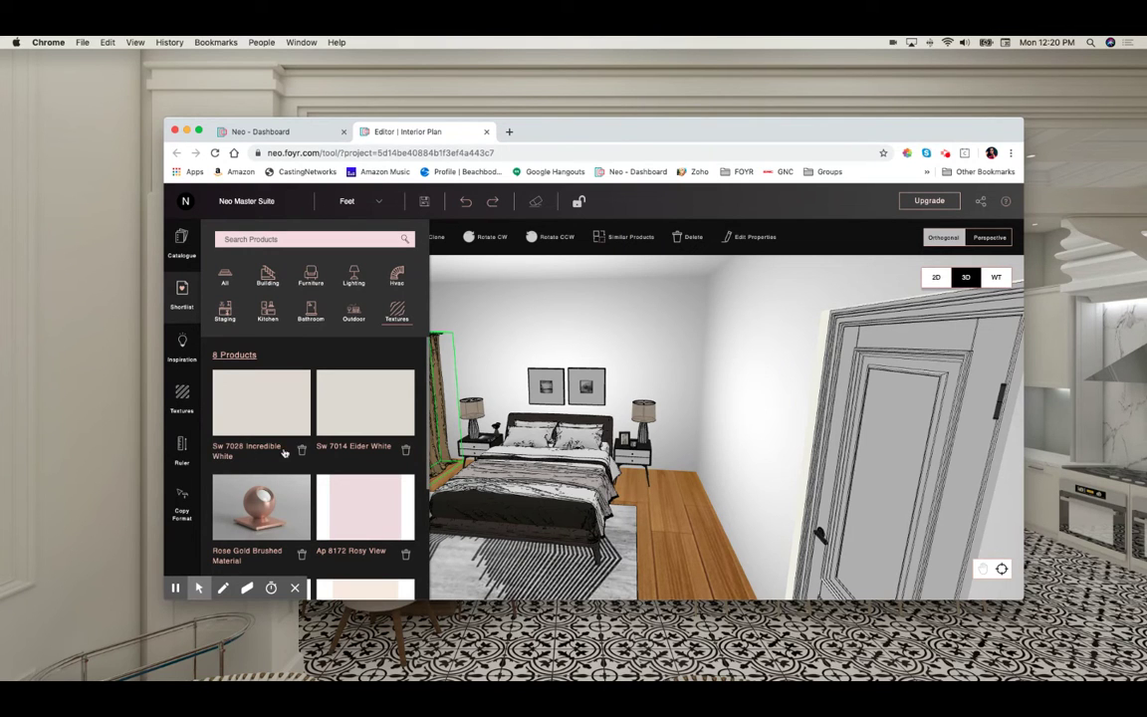
left_click_drag(374, 409, 566, 310)
left_click_drag(371, 422, 763, 407)
left_click_drag(579, 336, 457, 363)
left_click_drag(343, 414, 464, 297)
left_click_drag(332, 436, 289, 420)
left_click_drag(565, 427, 480, 459)
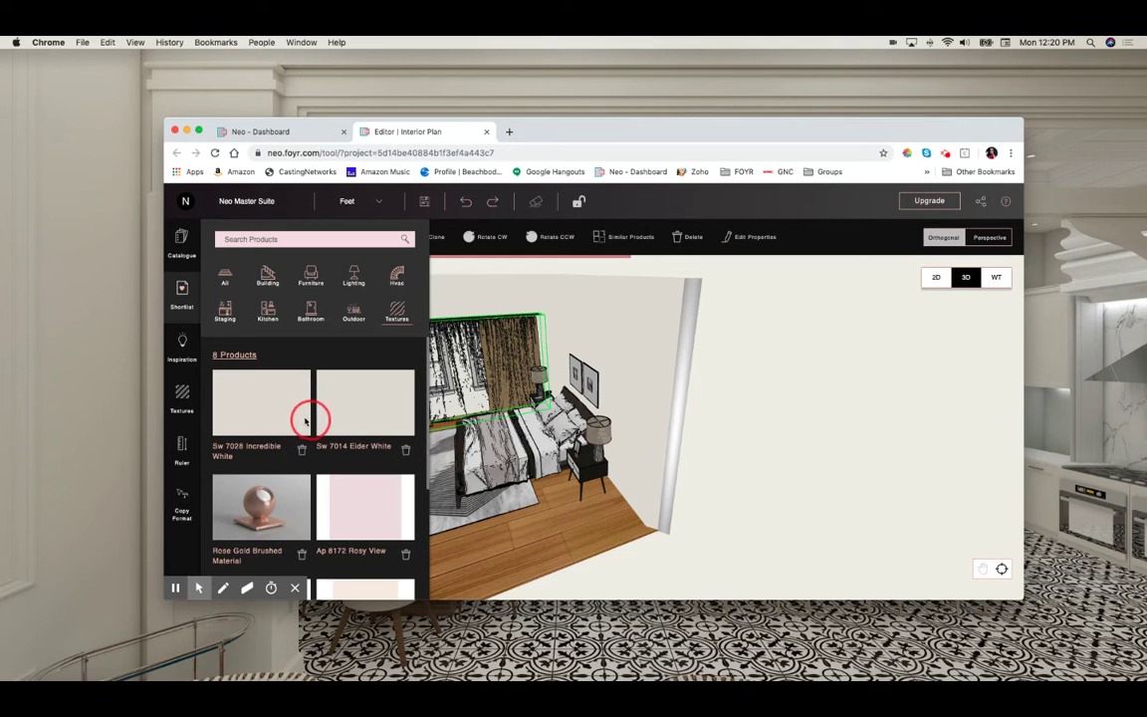
Apply Sw 7028 Incredible White to the bed's dark duvet and Ap 8172 Rosy View to the throw.
mouse_move(294, 417)
left_mouse_down()
mouse_move(539, 443)
mouse_move(277, 414)
left_mouse_up()
left_click_drag(458, 441, 531, 451)
left_click_drag(342, 509, 582, 463)
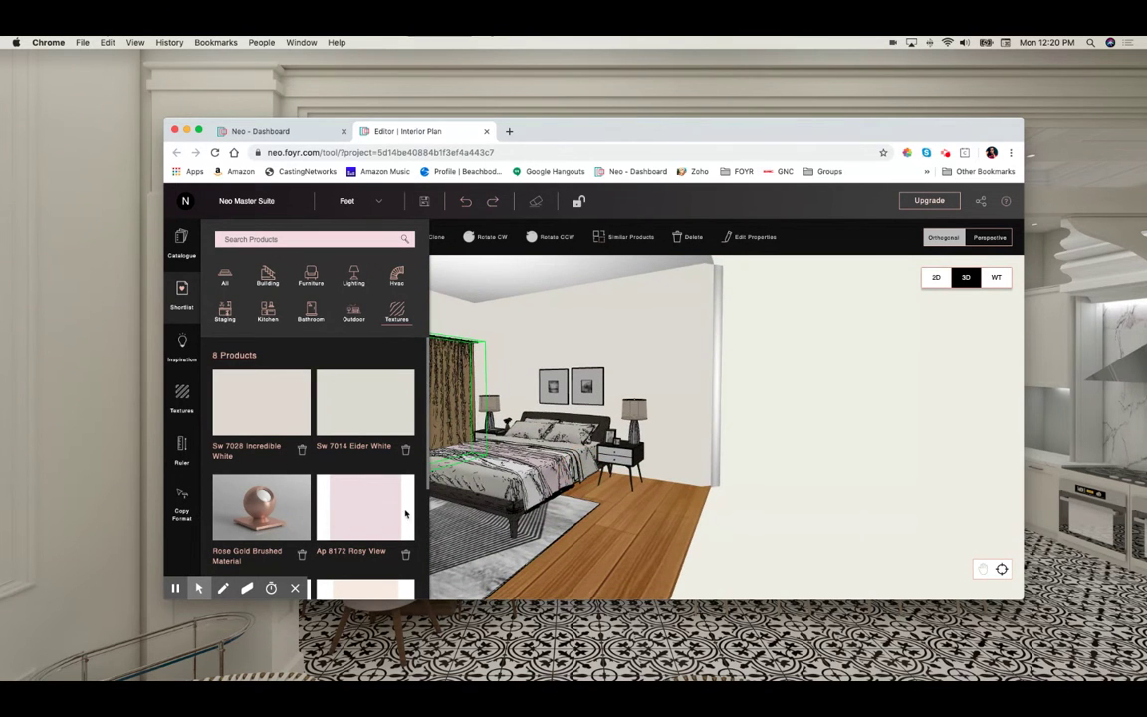
Apply Rose Gold Brushed Material to the lamp farther from the windows and the Laminate/Wood/Formica texture to the bedside table under it.
left_click_drag(264, 508, 637, 435)
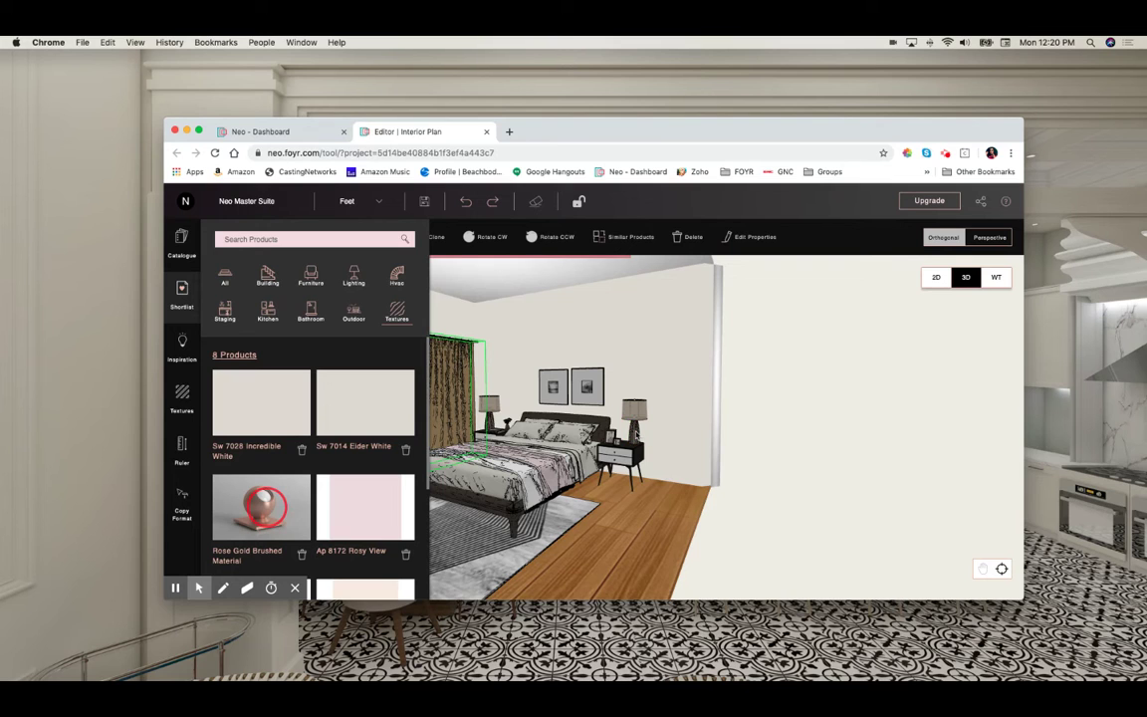
scroll(305, 499, "down", 2)
scroll(305, 500, "down", 1)
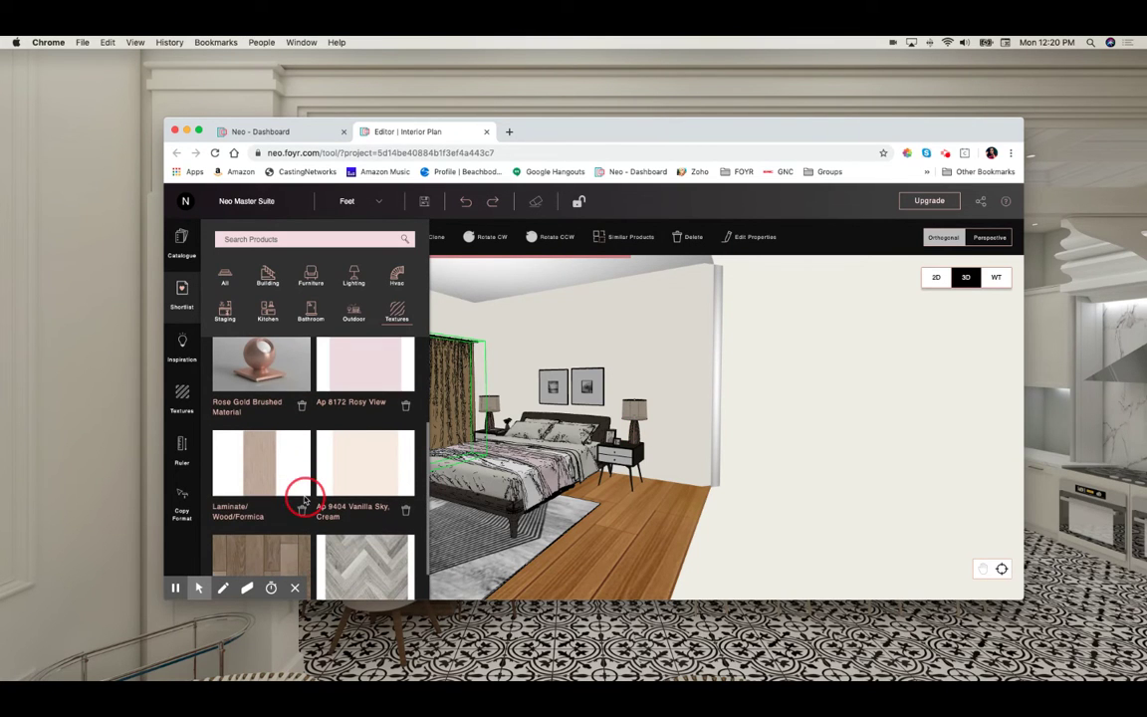
left_click_drag(282, 467, 631, 485)
Apply Ap 9404 Vanilla Sky, Cream to the bed frame and the grey herringbone wood texture to the floor.
left_click(379, 465)
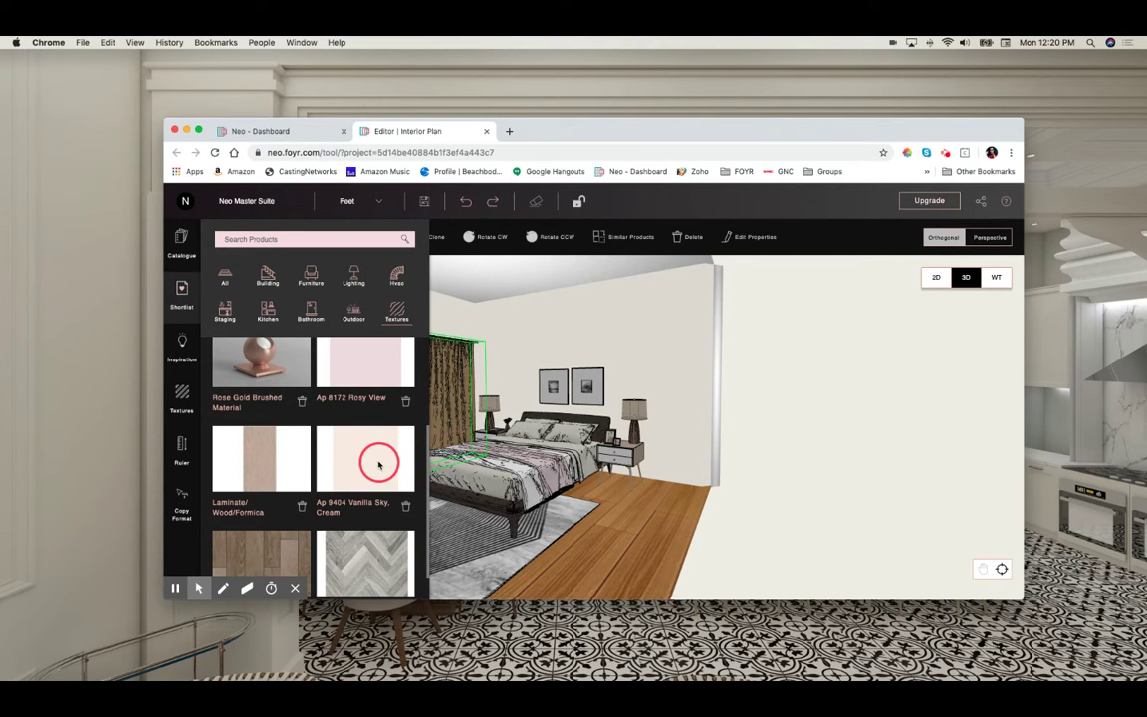
left_click_drag(384, 464, 441, 499)
left_click_drag(384, 559, 619, 546)
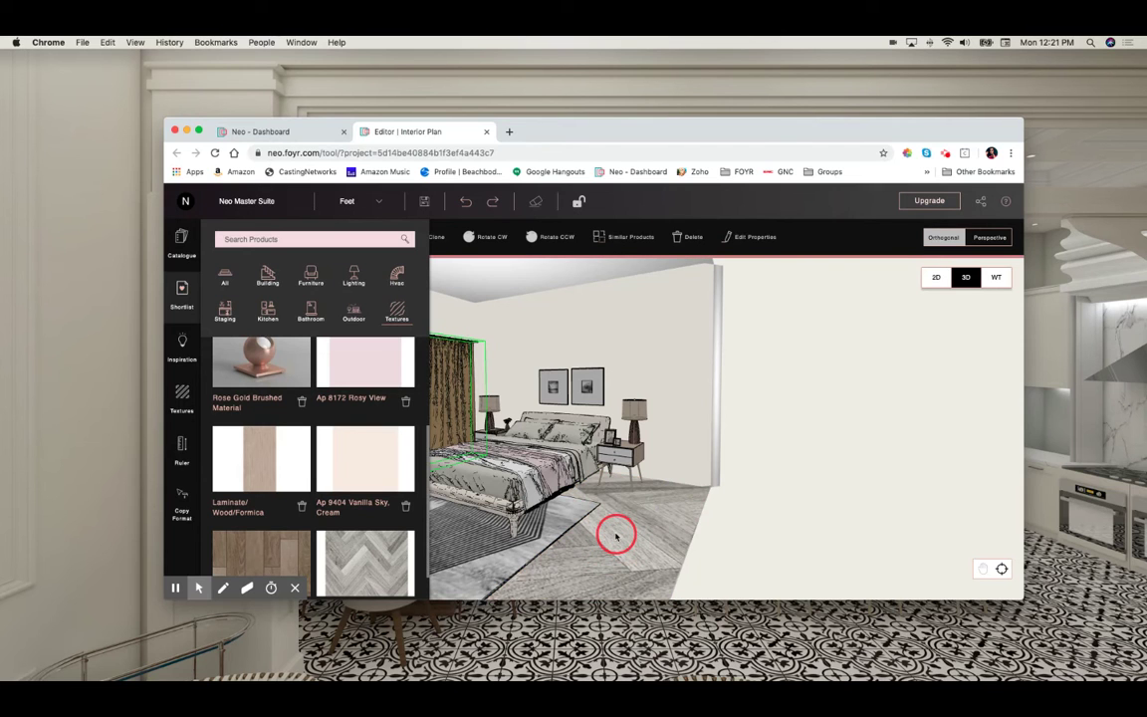
Set the floor's herringbone texture tiling to 6 in both X and Y.
left_click(616, 535)
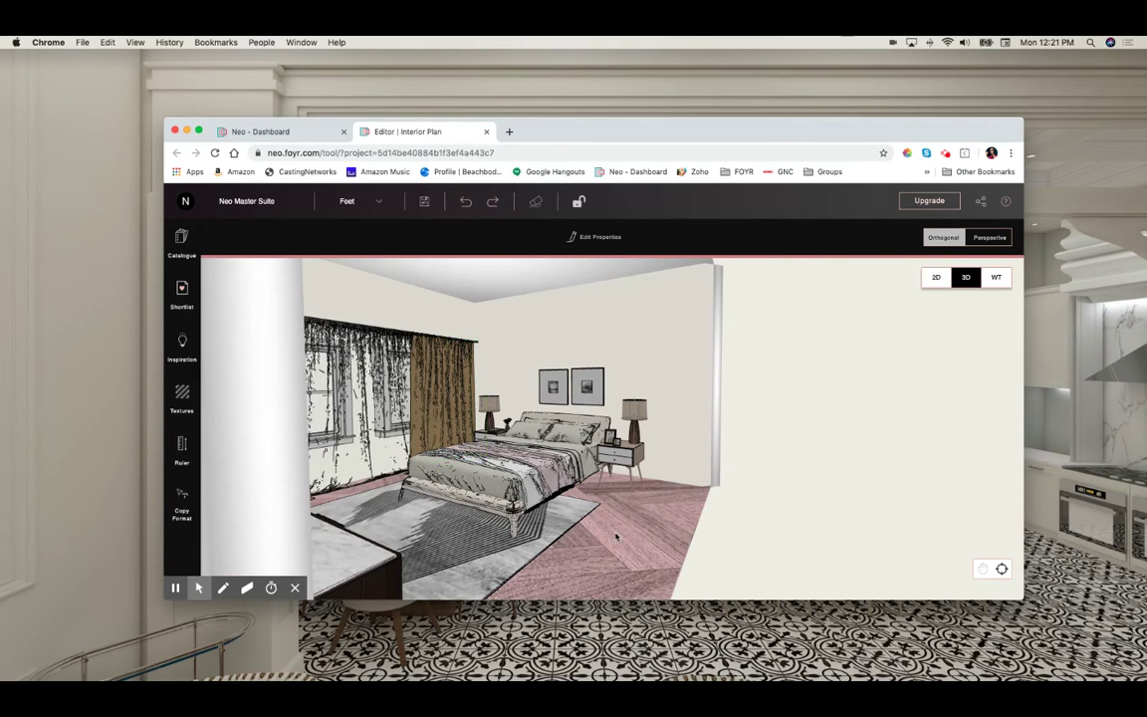
left_click(591, 237)
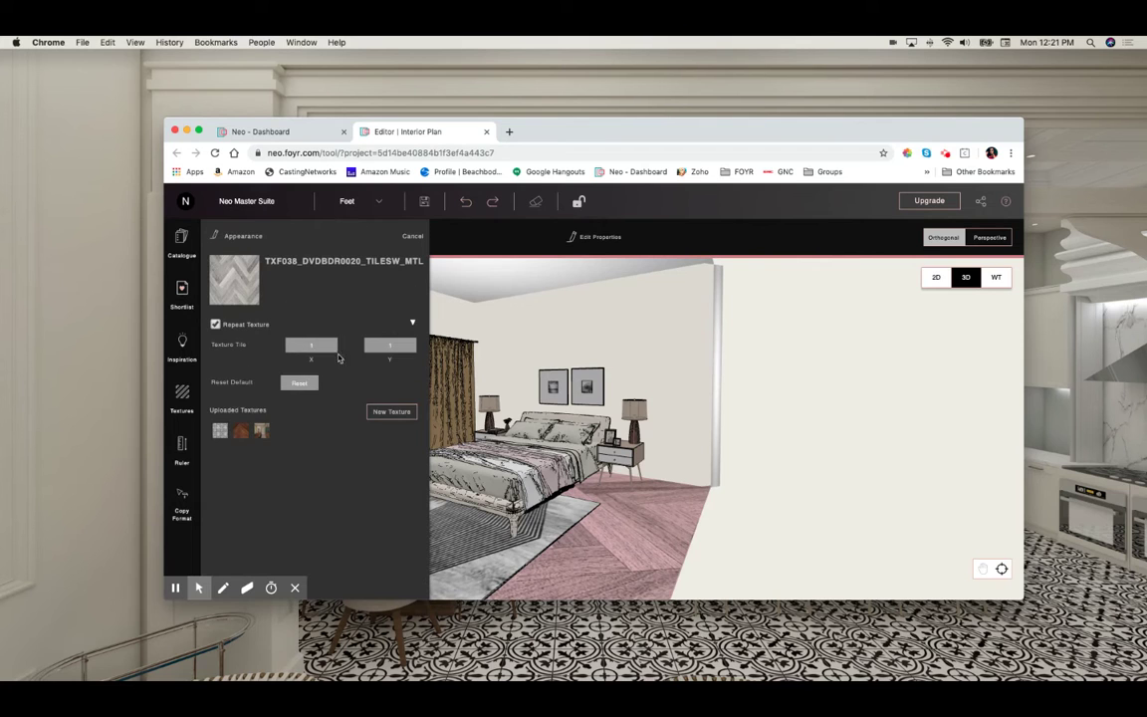
left_click(317, 345)
type("6")
key("Return")
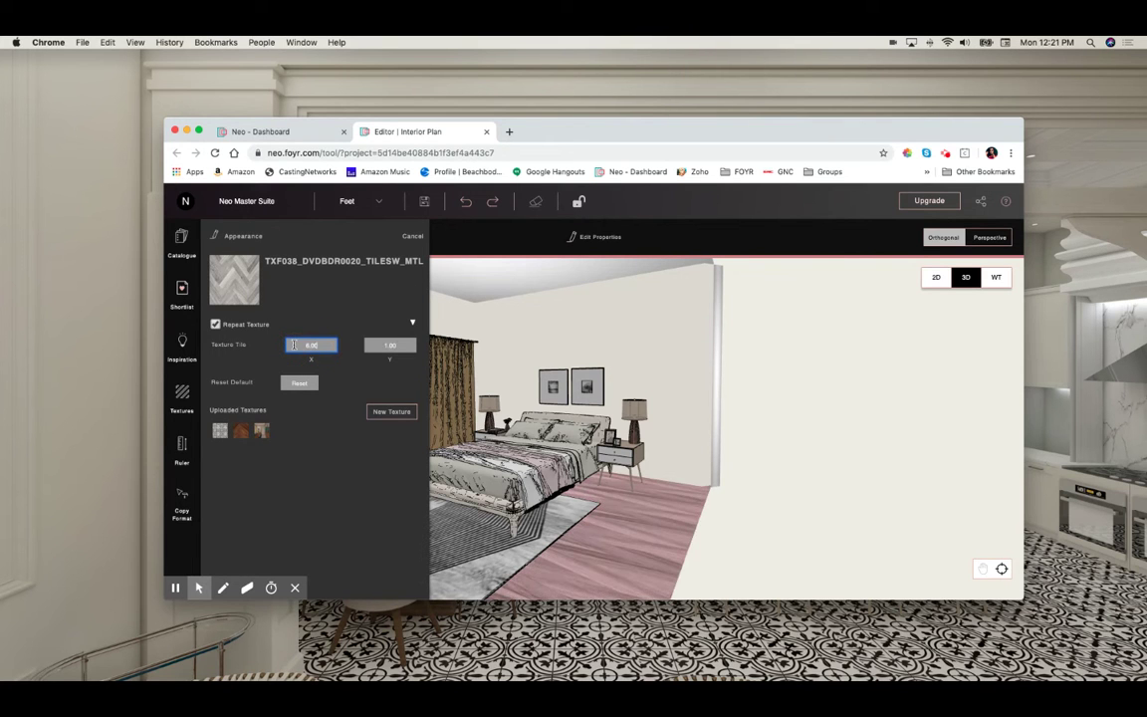
left_click(390, 344)
type("6")
key("Return")
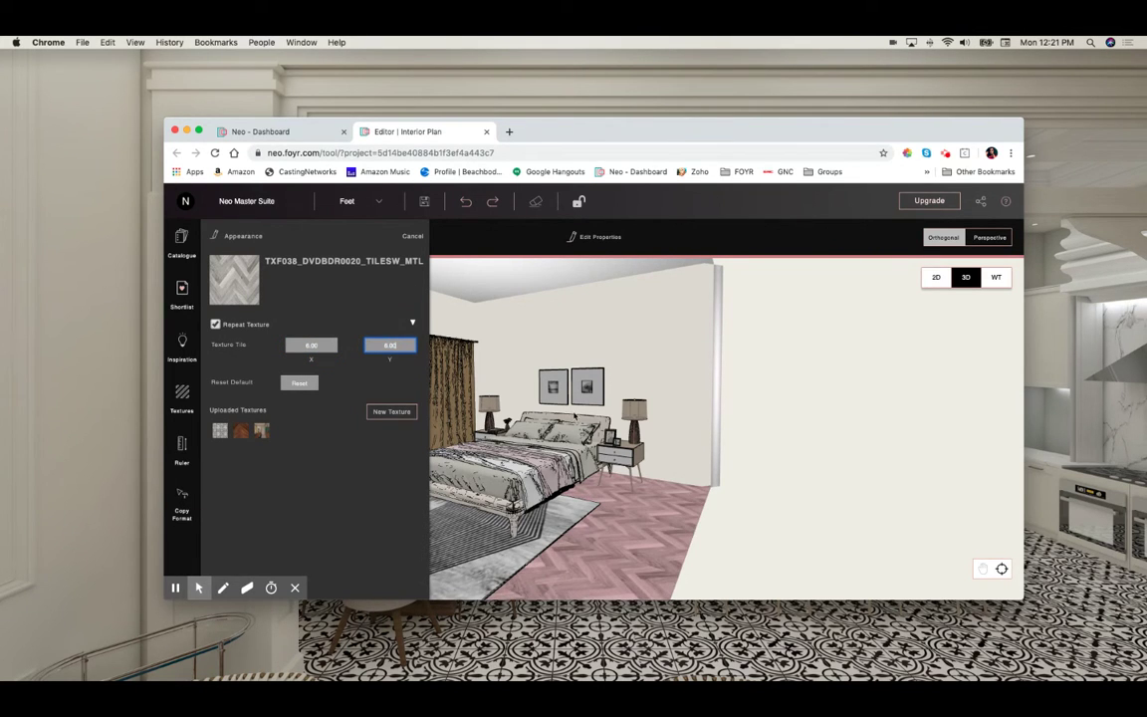
left_click_drag(625, 542, 553, 544)
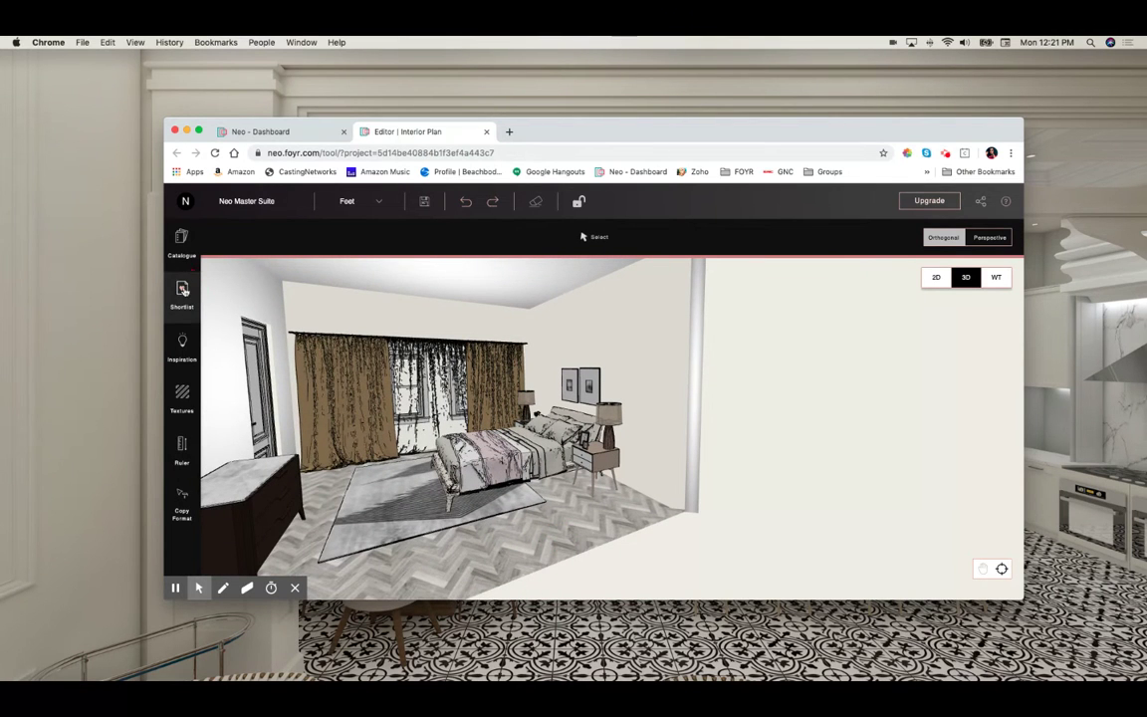
Apply a light neutral texture from the shortlist to the brown curtains.
left_click(183, 292)
left_click_drag(371, 460, 504, 312)
scroll(316, 419, "up", 3)
left_click_drag(464, 389, 709, 367)
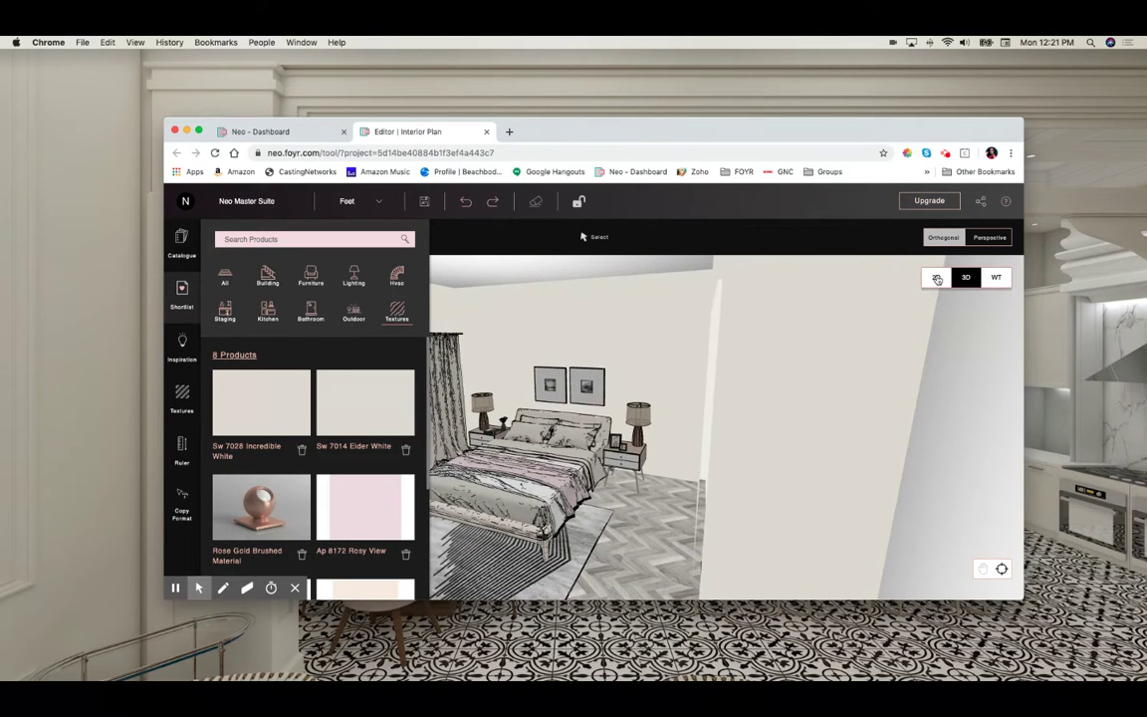
Place the shortlisted Contemporary Sleek Wall Hanging light near the centre of the bedroom in the 2D ceiling plan.
left_click(937, 279)
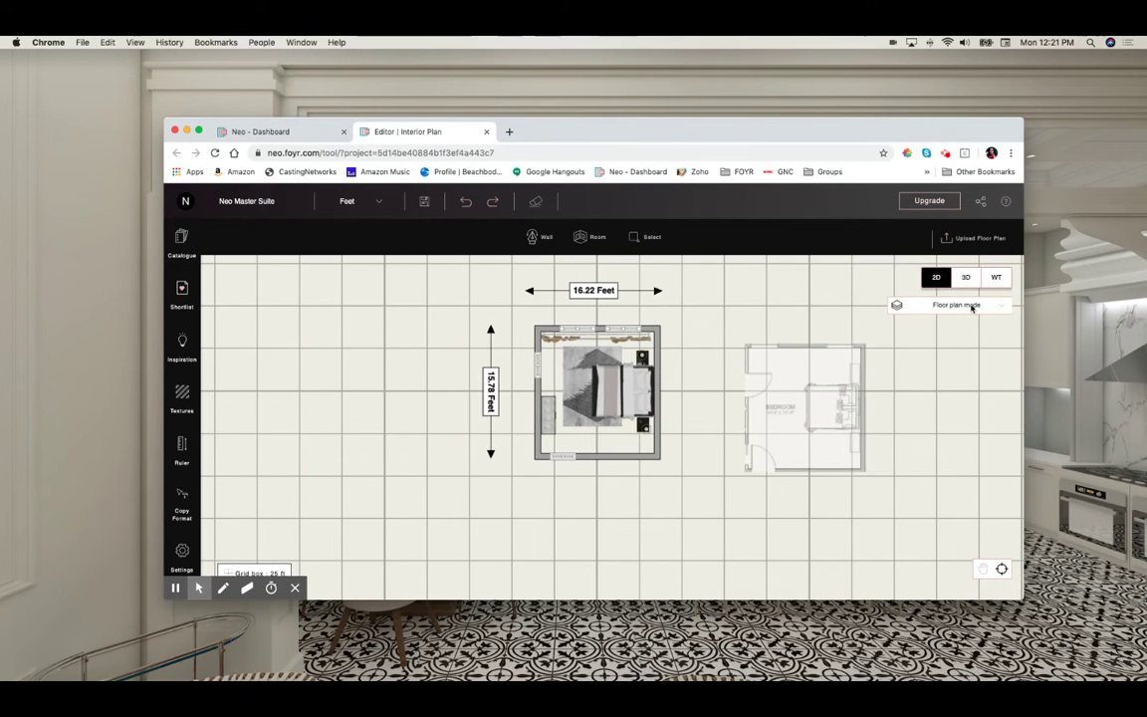
left_click(972, 305)
left_click(954, 355)
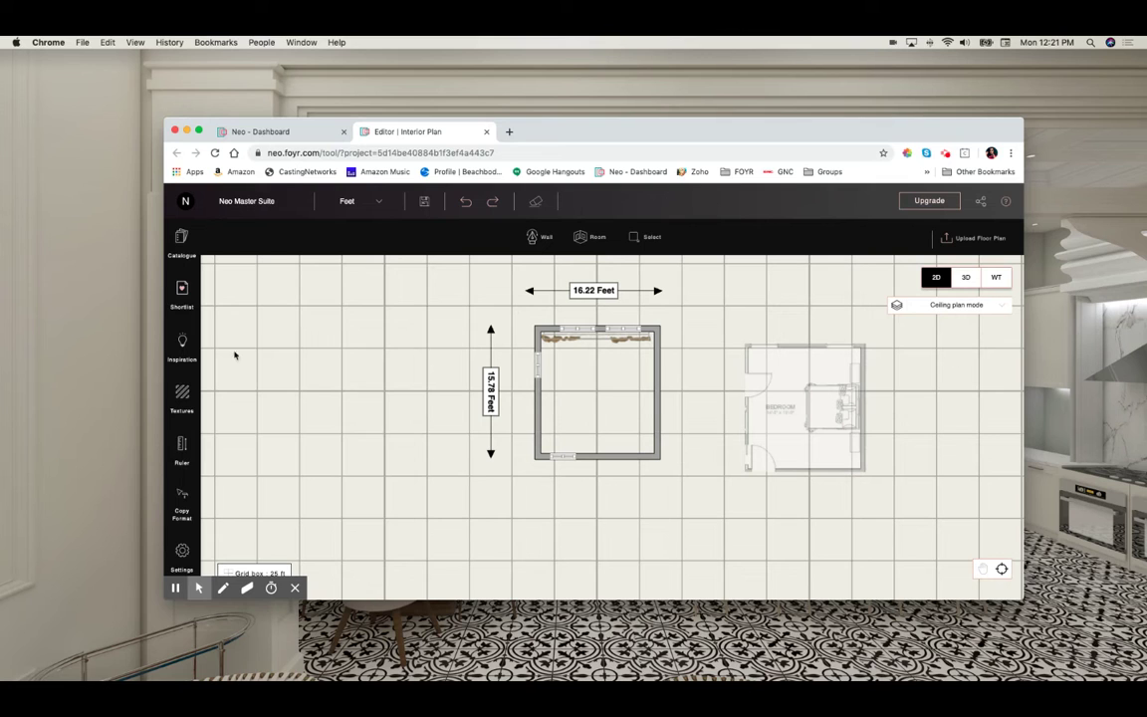
left_click(180, 293)
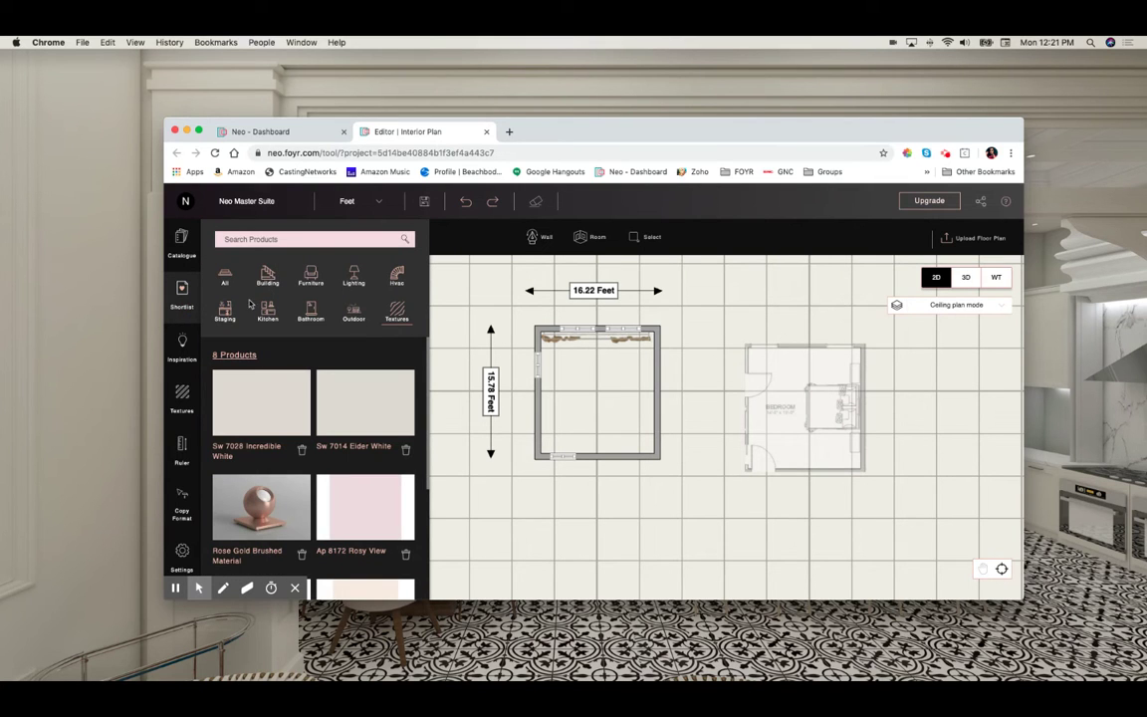
left_click(356, 279)
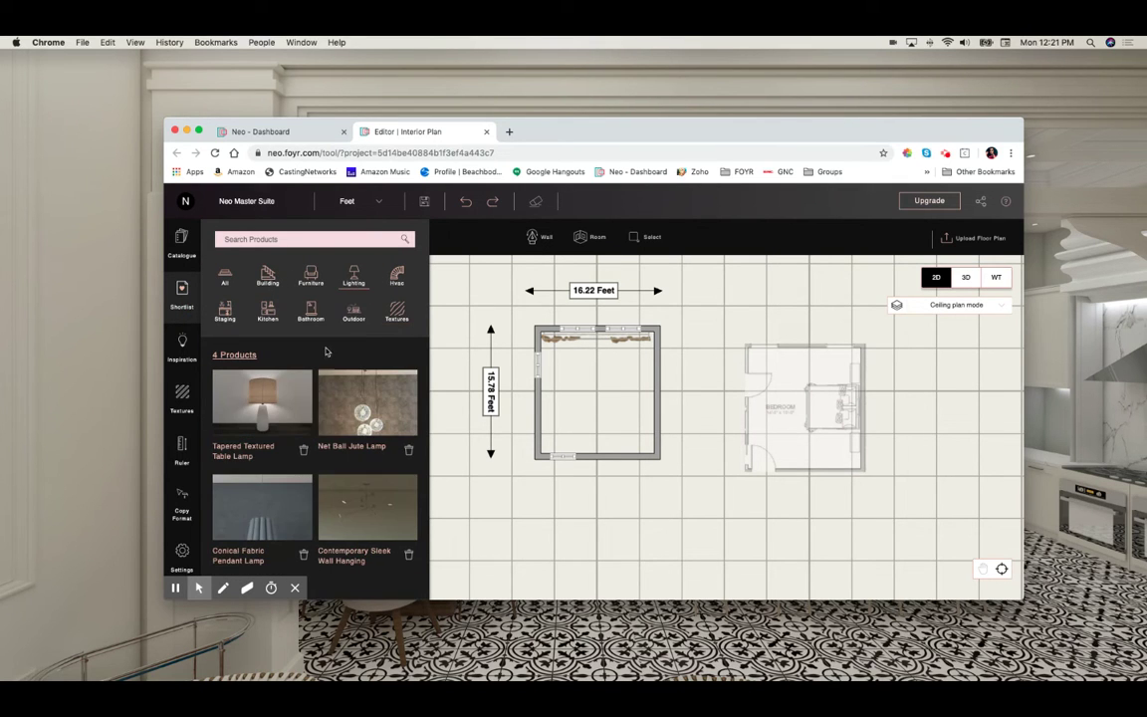
left_click_drag(384, 496, 609, 385)
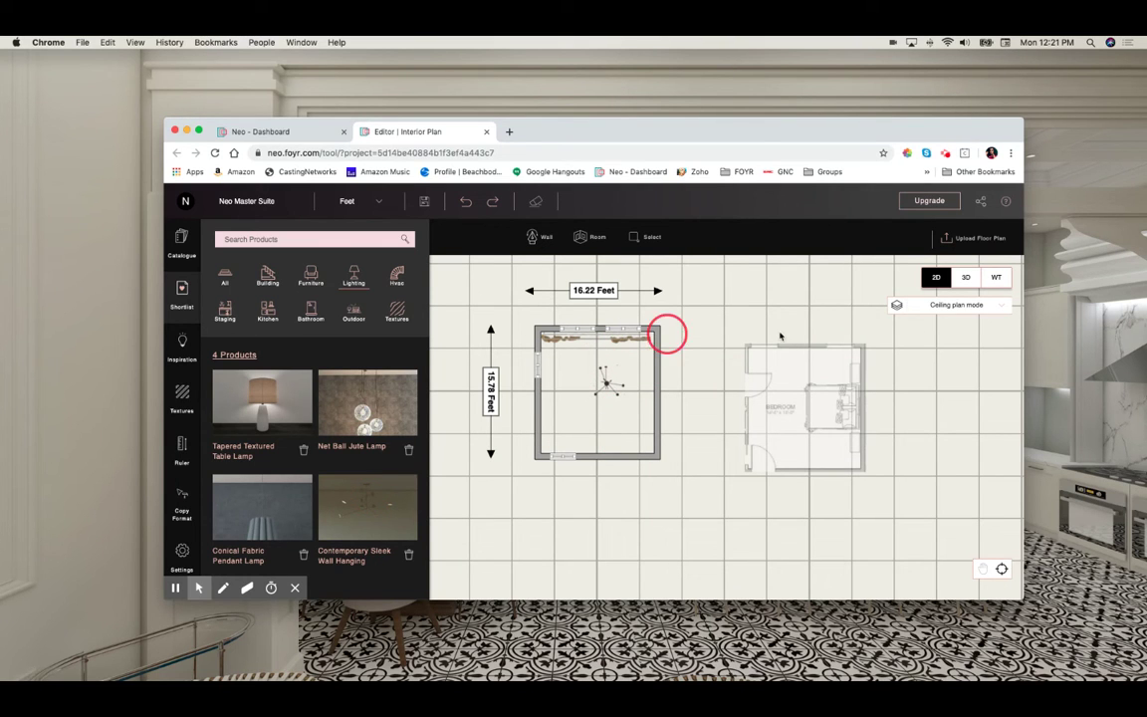
Examine the ceiling light's placement in the furnished bedroom from an angled 3D view.
left_click(968, 278)
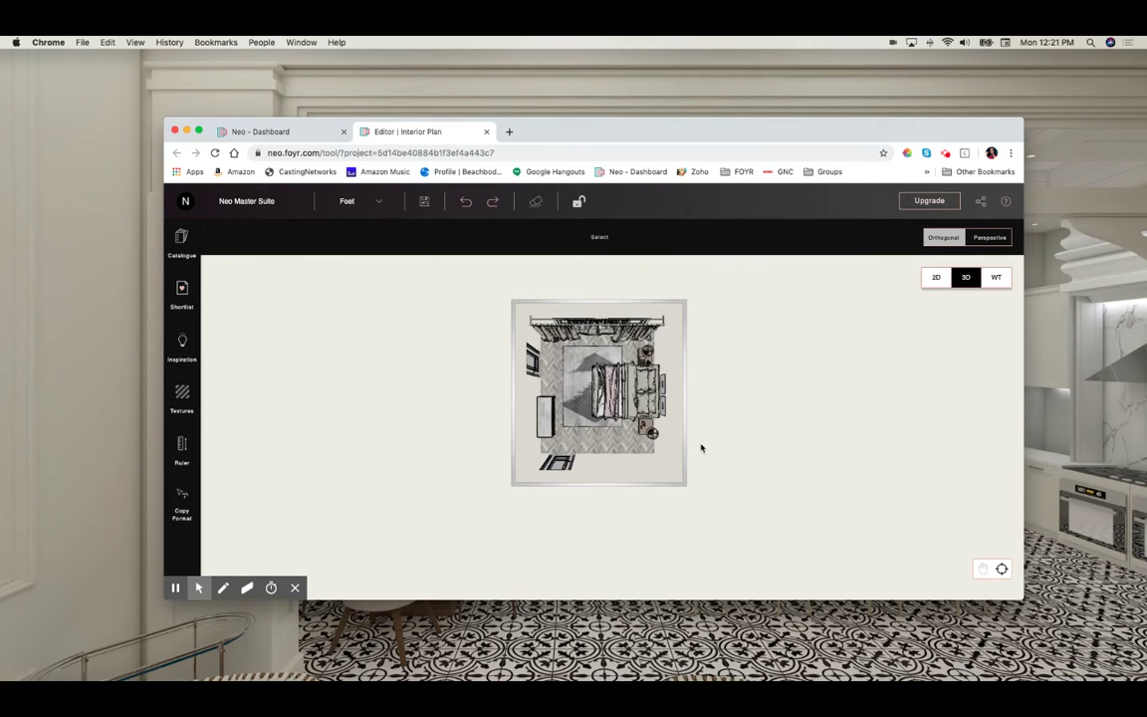
left_click_drag(701, 446, 638, 458)
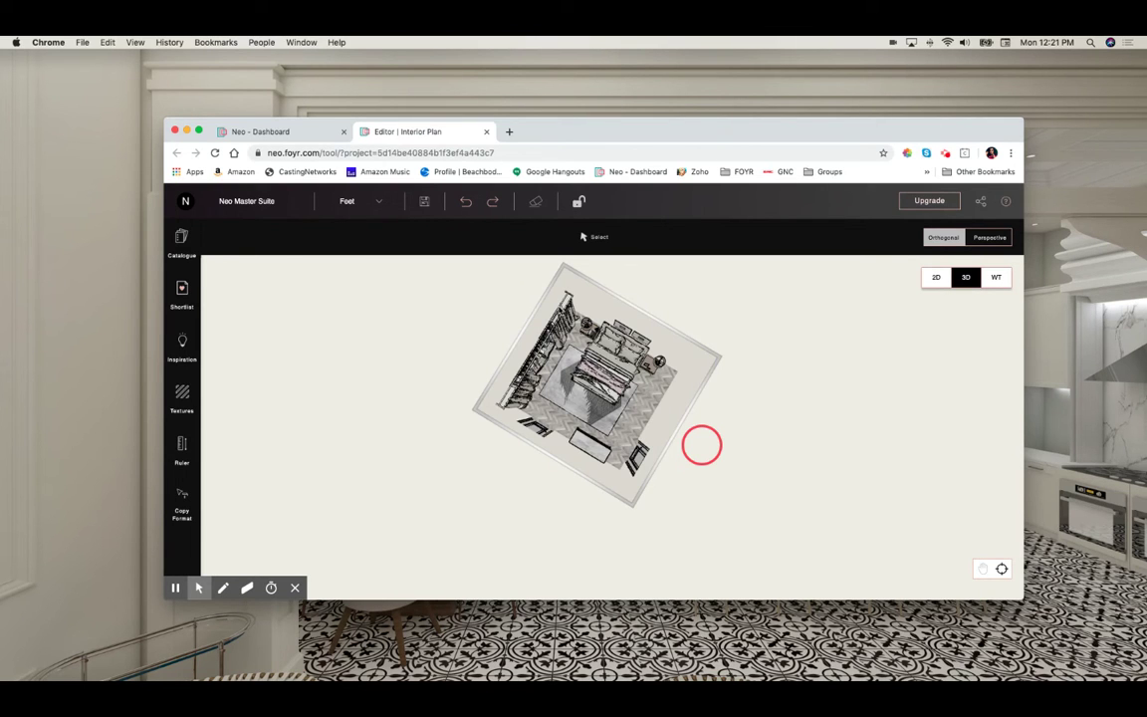
left_click_drag(702, 445, 601, 318)
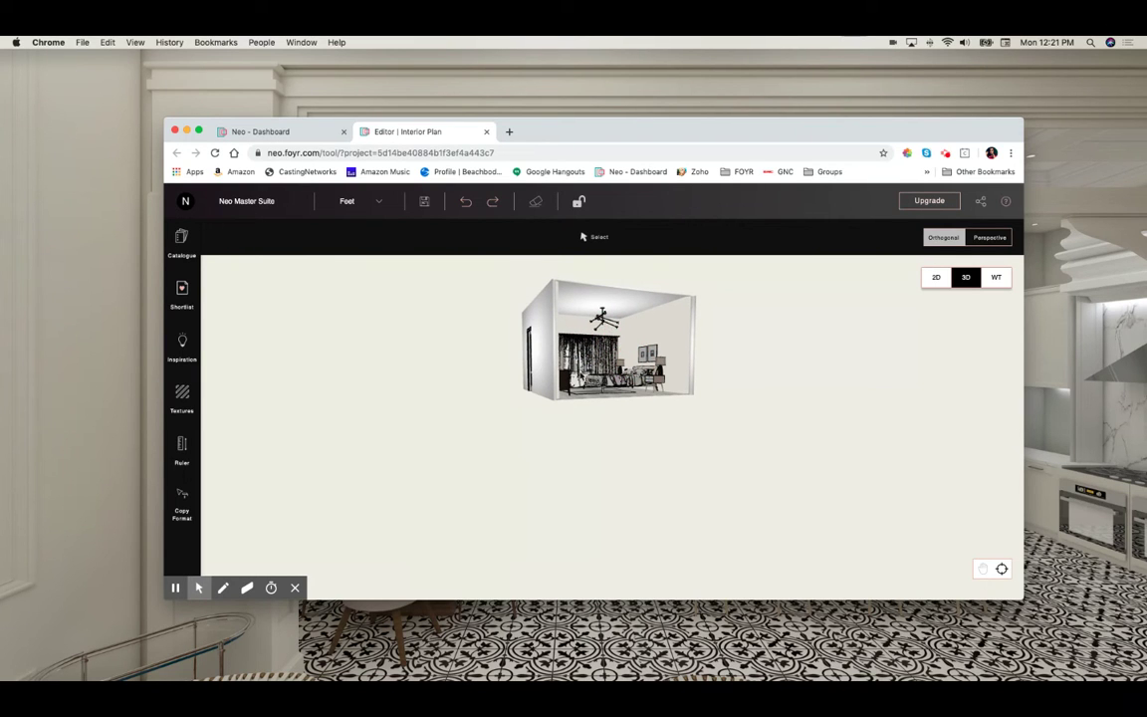
left_click_drag(518, 343, 557, 378)
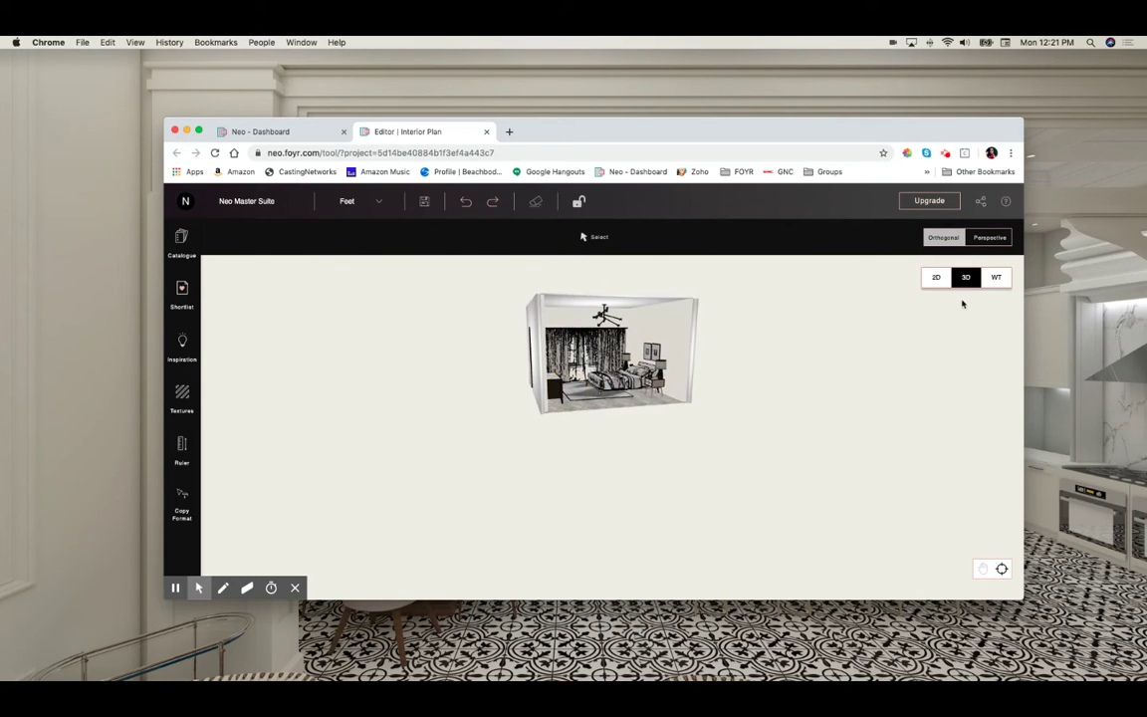
Frame a walkthrough camera view showing the bed, wall art, both bedside tables, ceiling light and curtained windows.
left_click(996, 277)
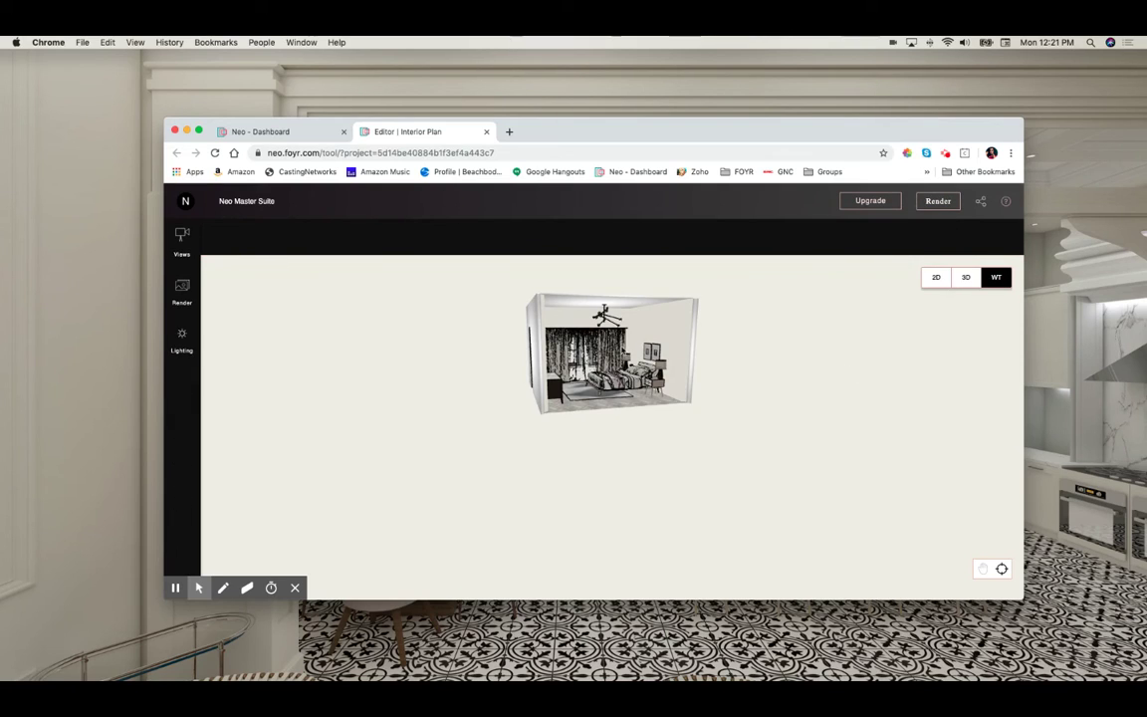
left_click(630, 340)
left_click_drag(640, 368, 779, 390)
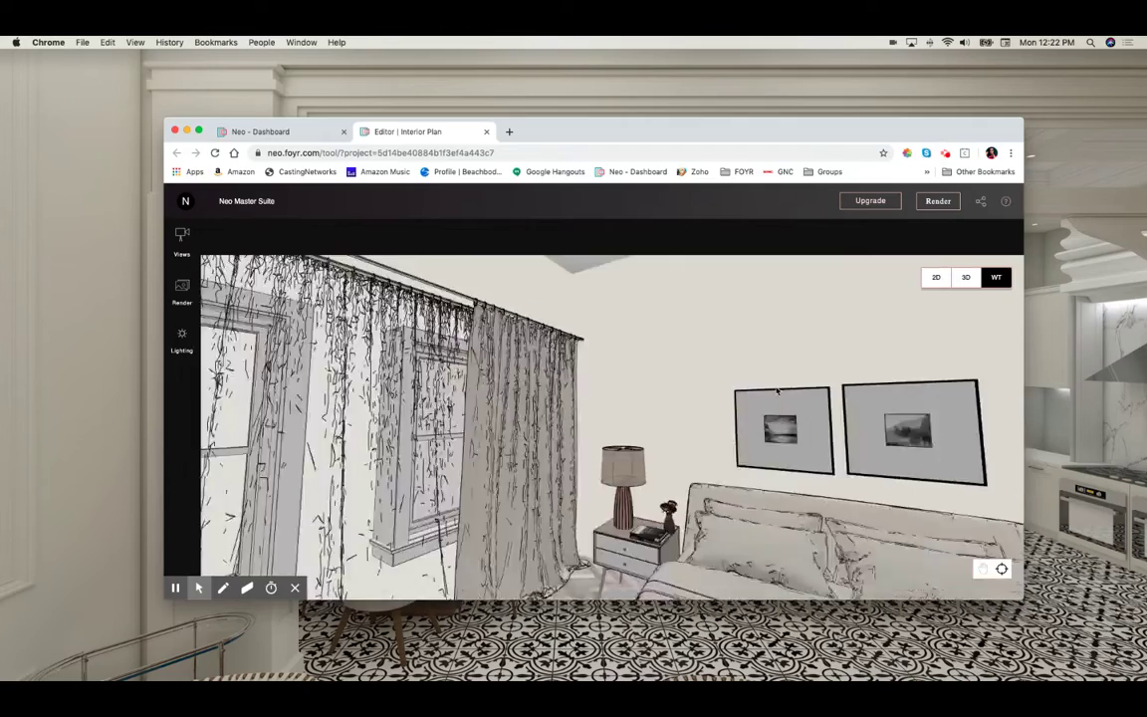
scroll(778, 390, "down", 5)
scroll(777, 389, "up", 4)
left_click(776, 389)
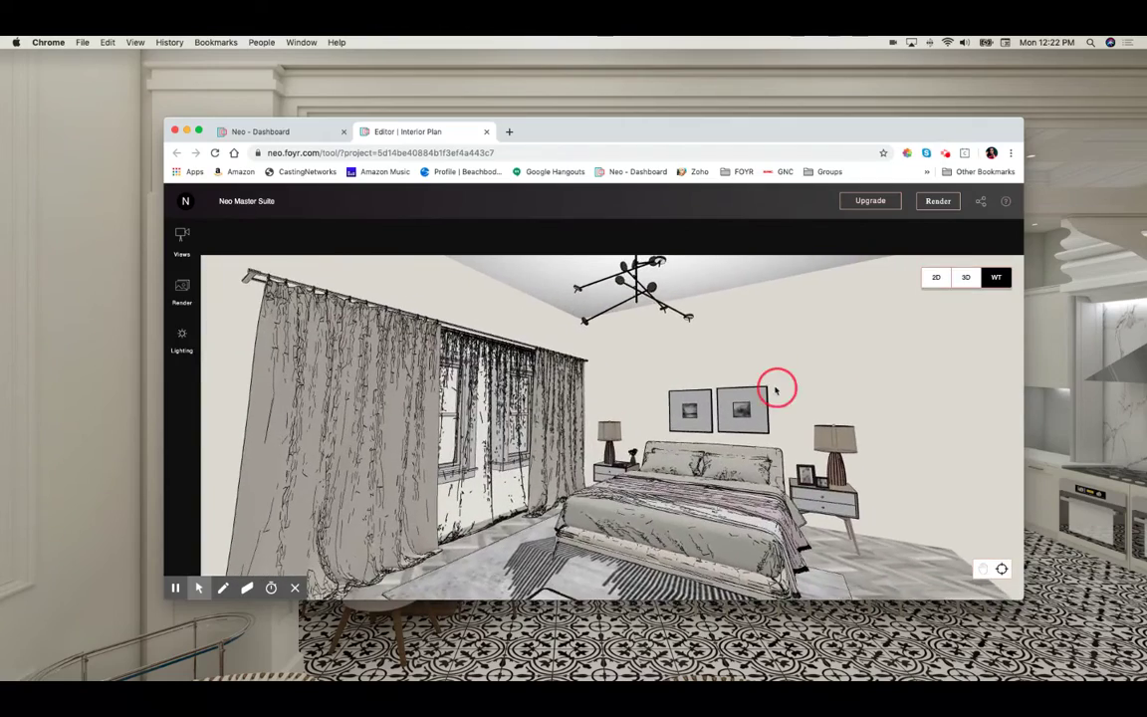
left_click_drag(776, 390, 643, 354)
scroll(644, 354, "up", 3)
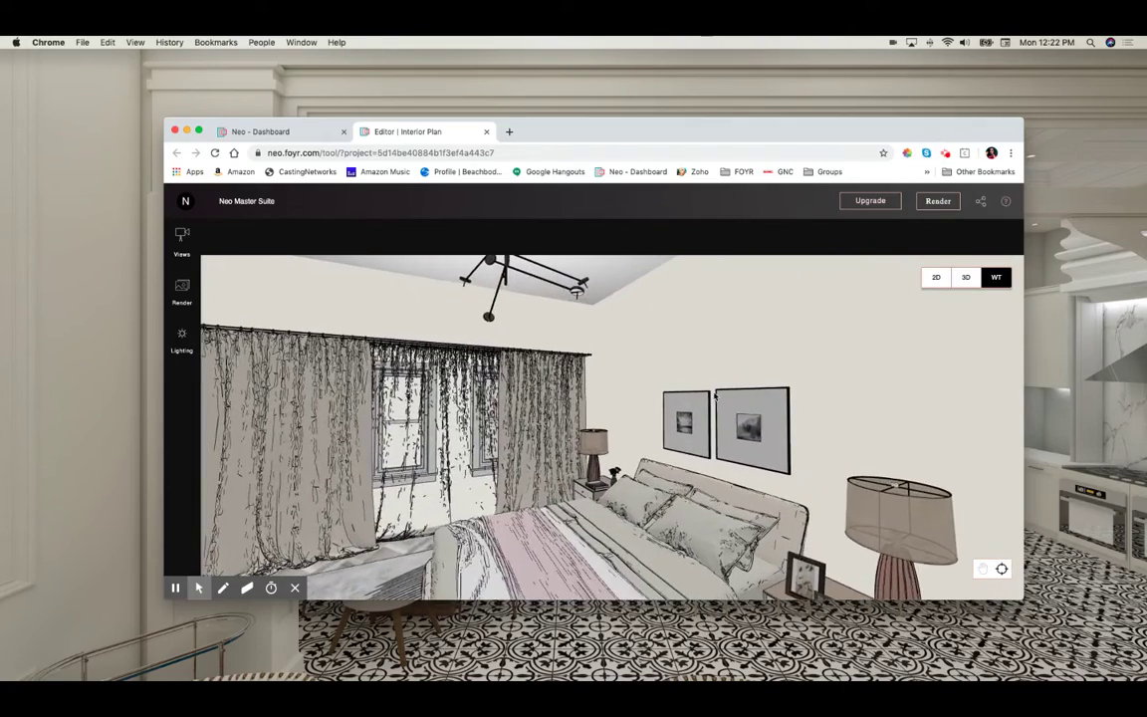
scroll(715, 397, "down", 2)
left_click_drag(722, 395, 750, 372)
scroll(753, 390, "down", 3)
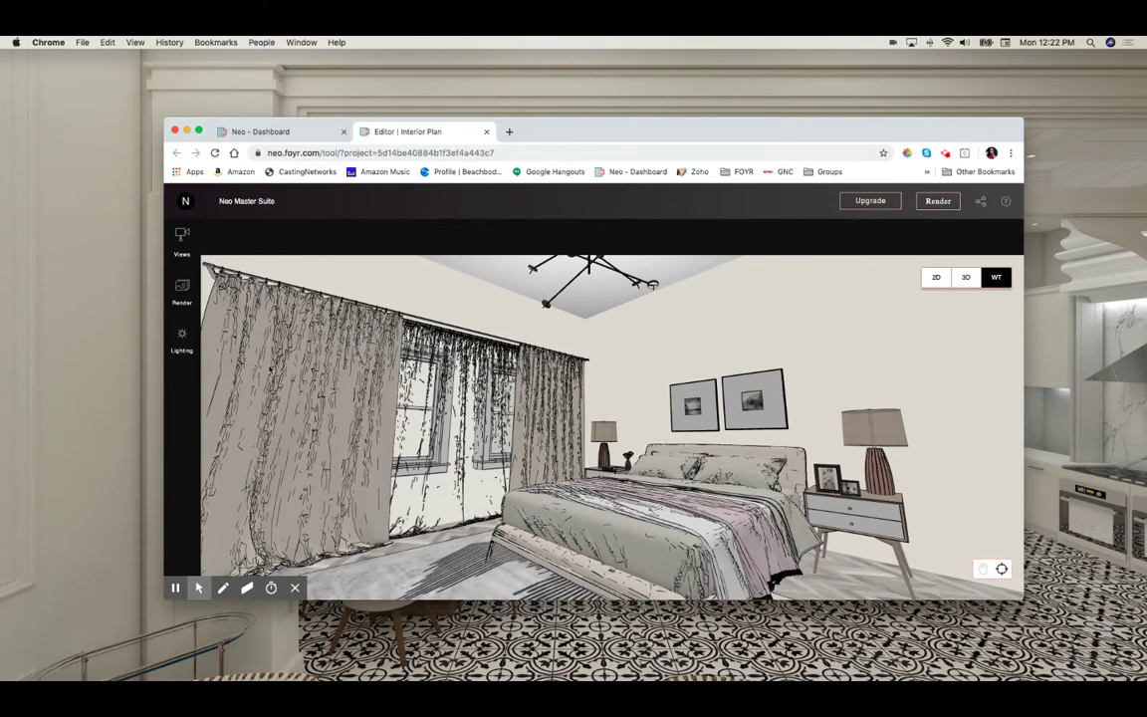
Set the scene lighting to Evening with the Nature external environment.
left_click(181, 338)
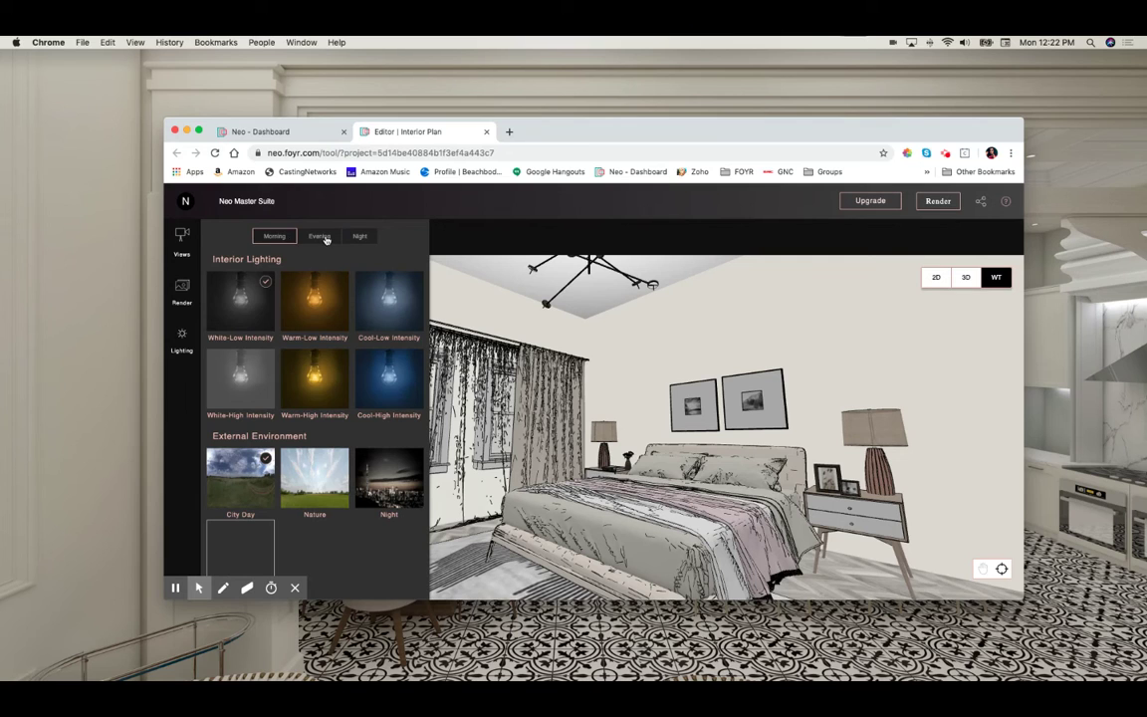
left_click(320, 237)
left_click(316, 487)
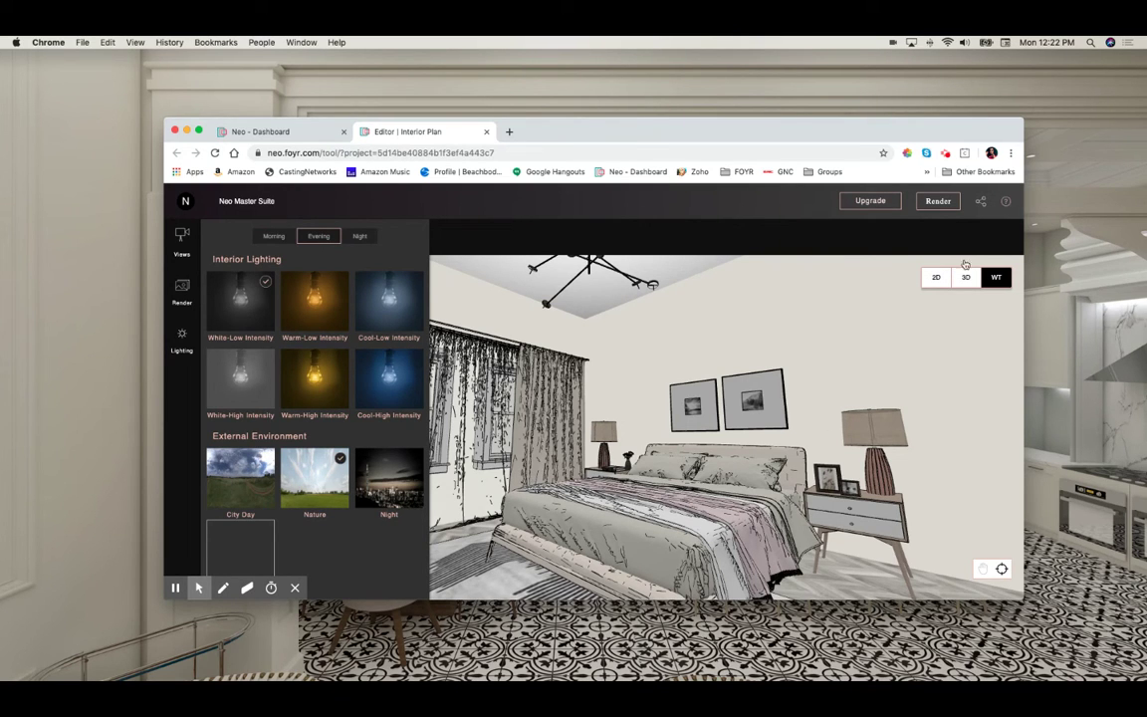
Start an Ultra Fast render of the bedroom view at 4K resolution.
left_click(938, 201)
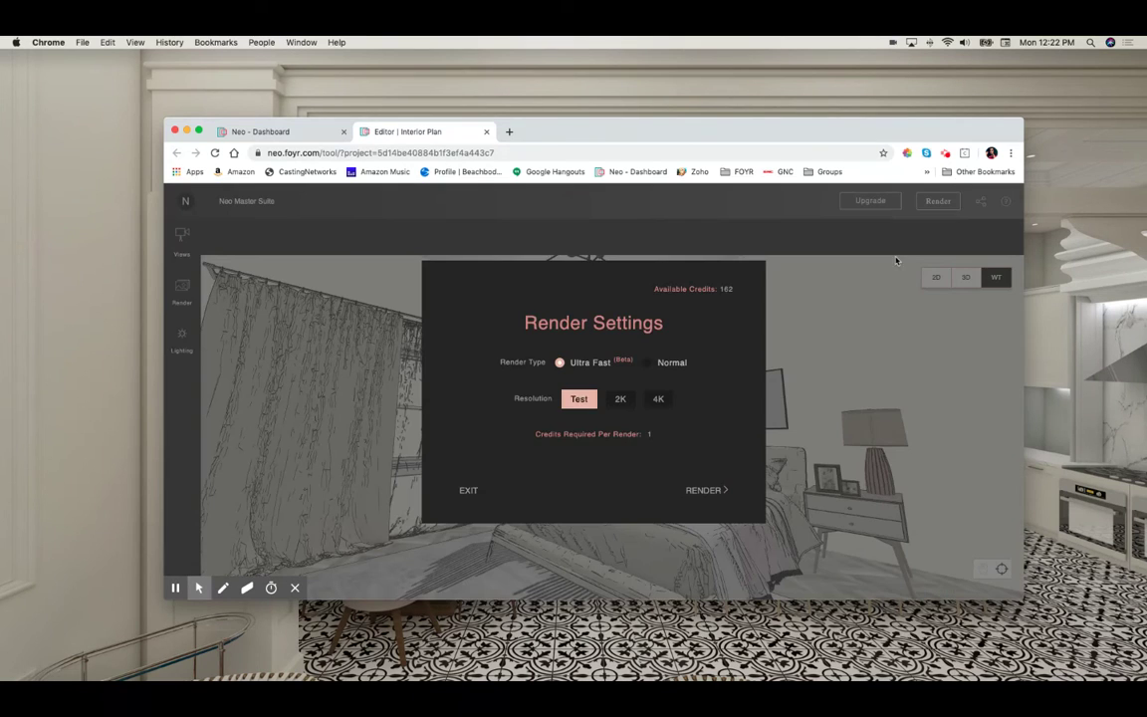
left_click(659, 401)
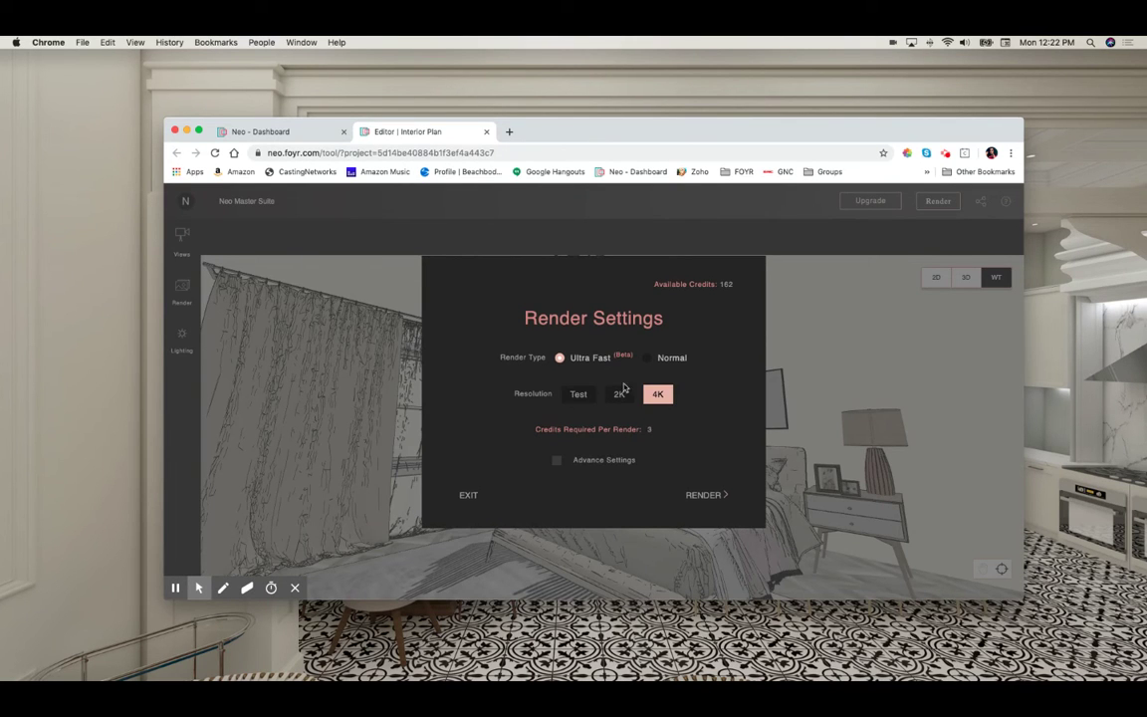
left_click(699, 495)
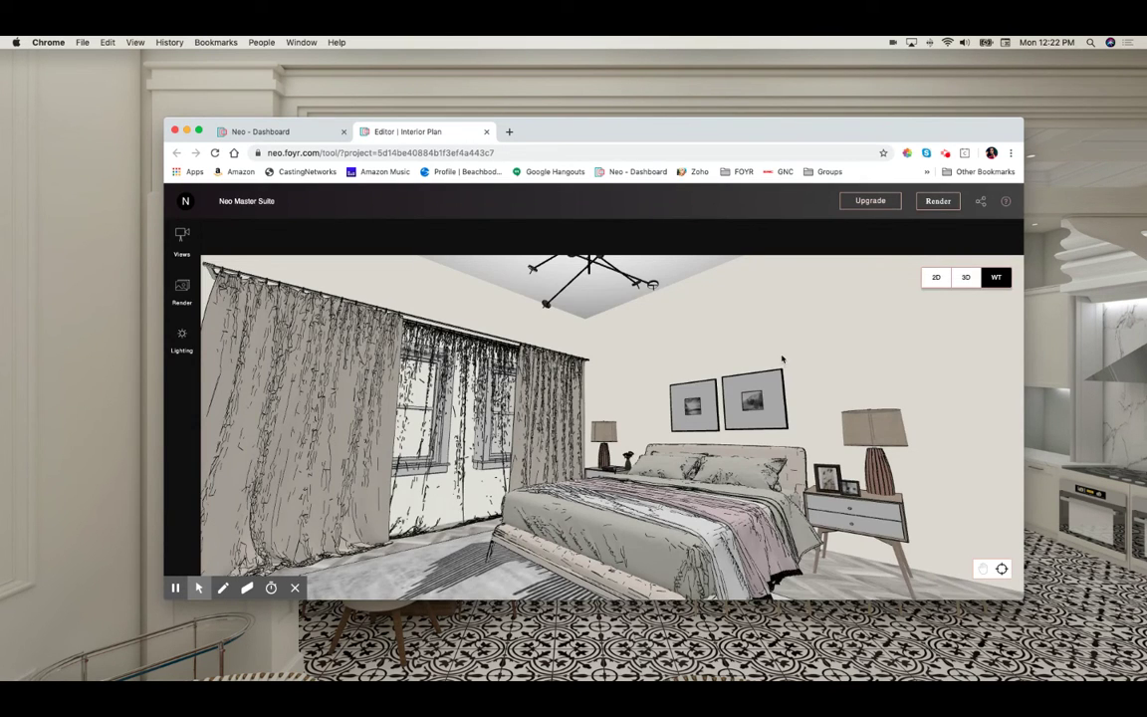
Download the View 51 render from the project renders, view the image in Preview, and return to the editor in Chrome.
left_click(282, 132)
left_click(407, 132)
left_click(189, 286)
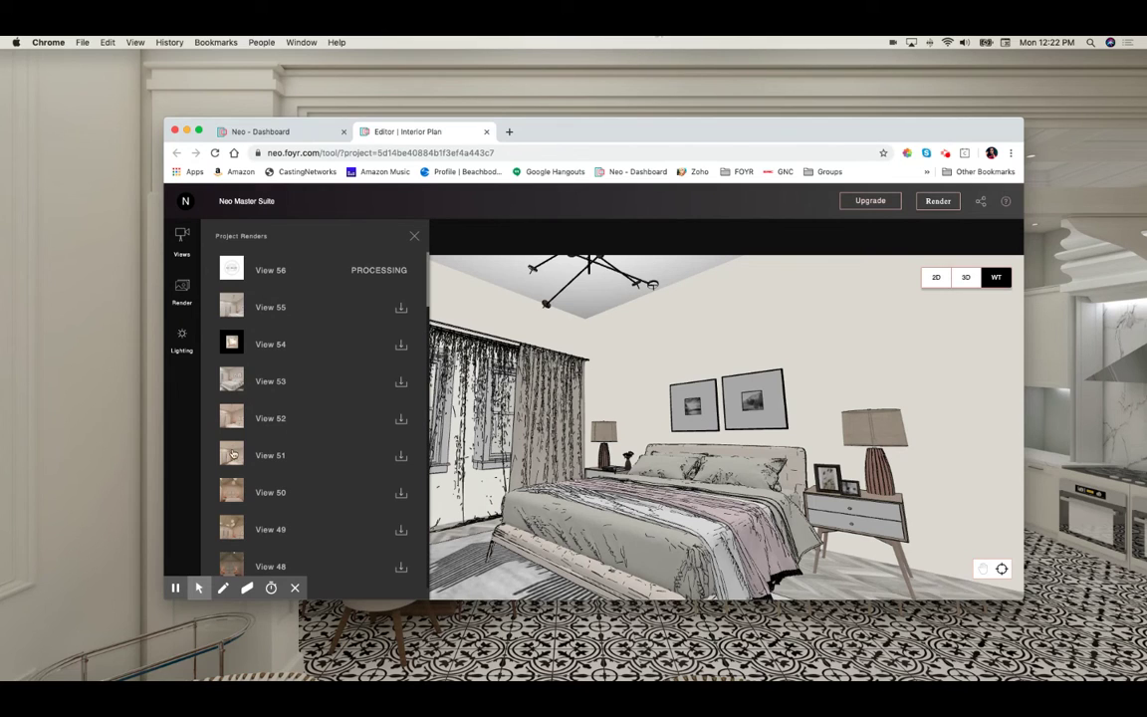
left_click(402, 460)
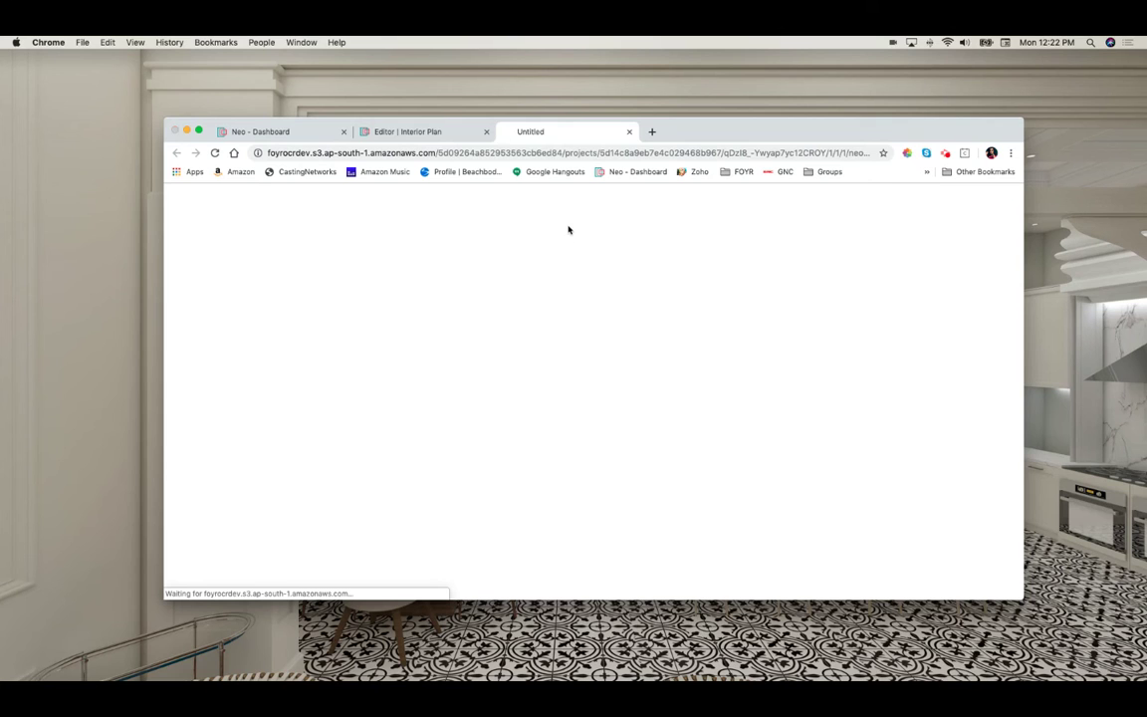
left_click(817, 418)
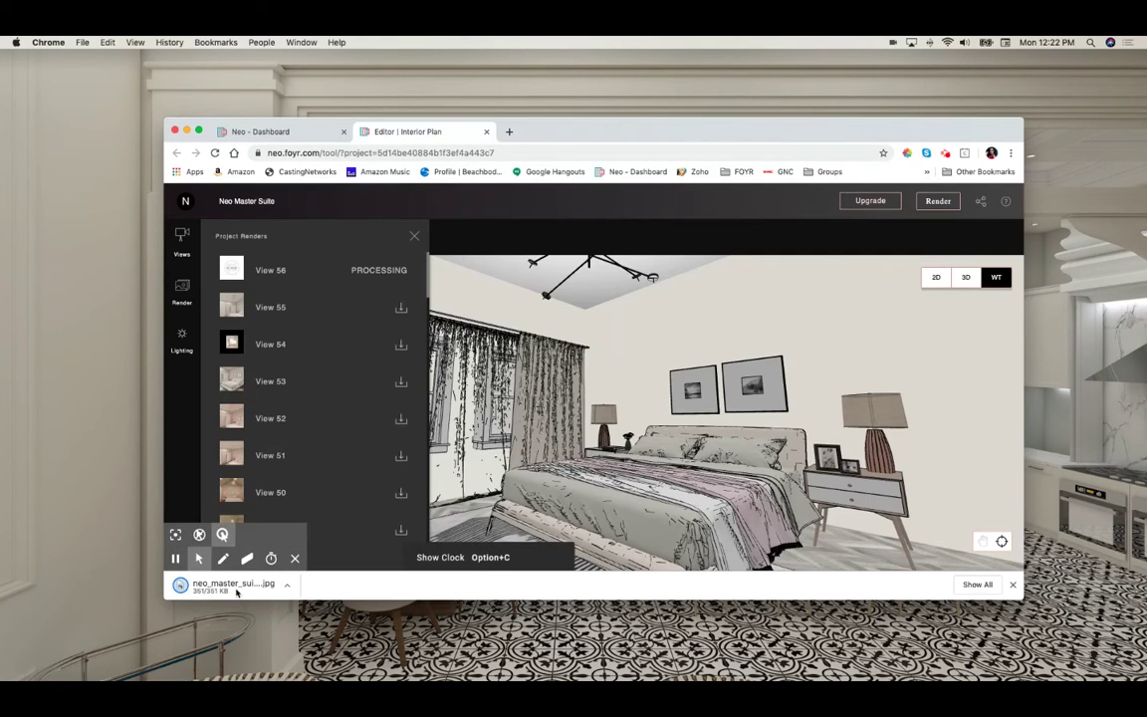
left_click(232, 587)
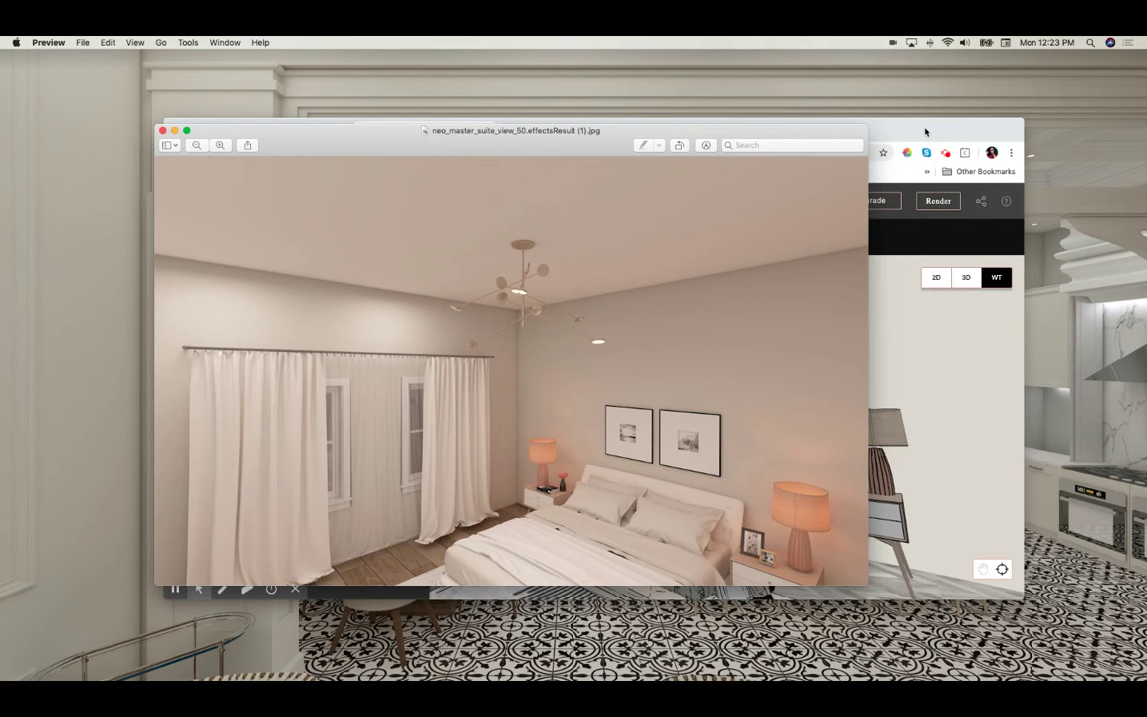
left_click(927, 131)
left_click(414, 236)
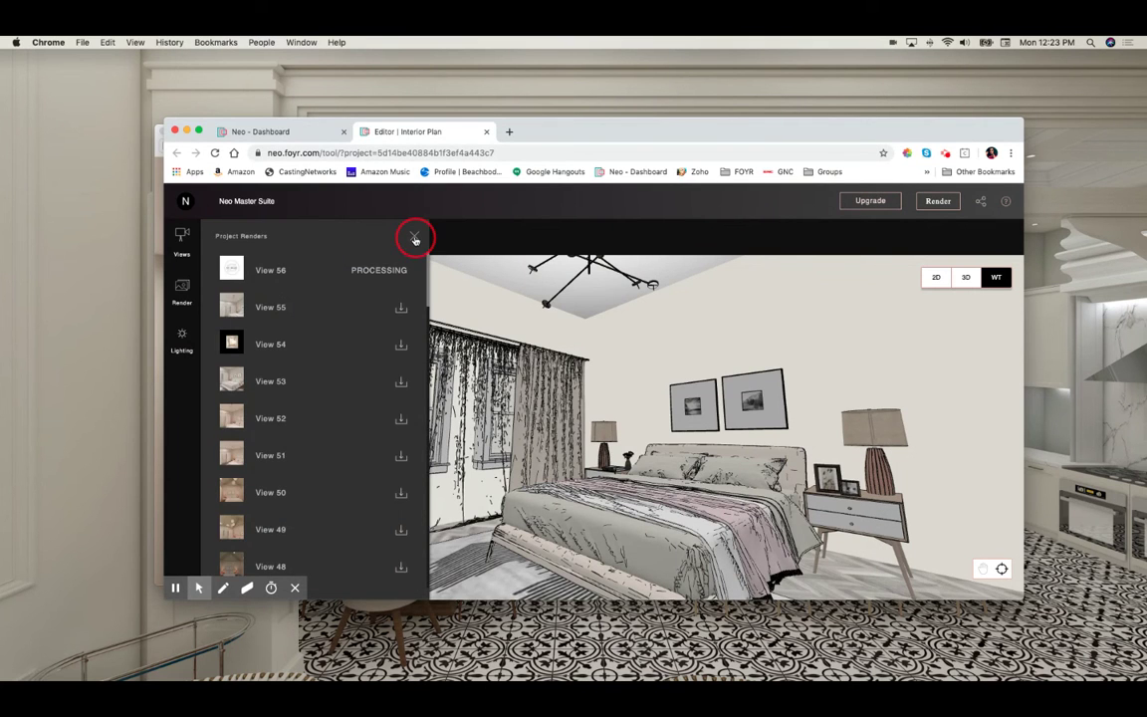
Browse the dashboard's Inspiration gallery and open the transitional kitchen design.
left_click(295, 133)
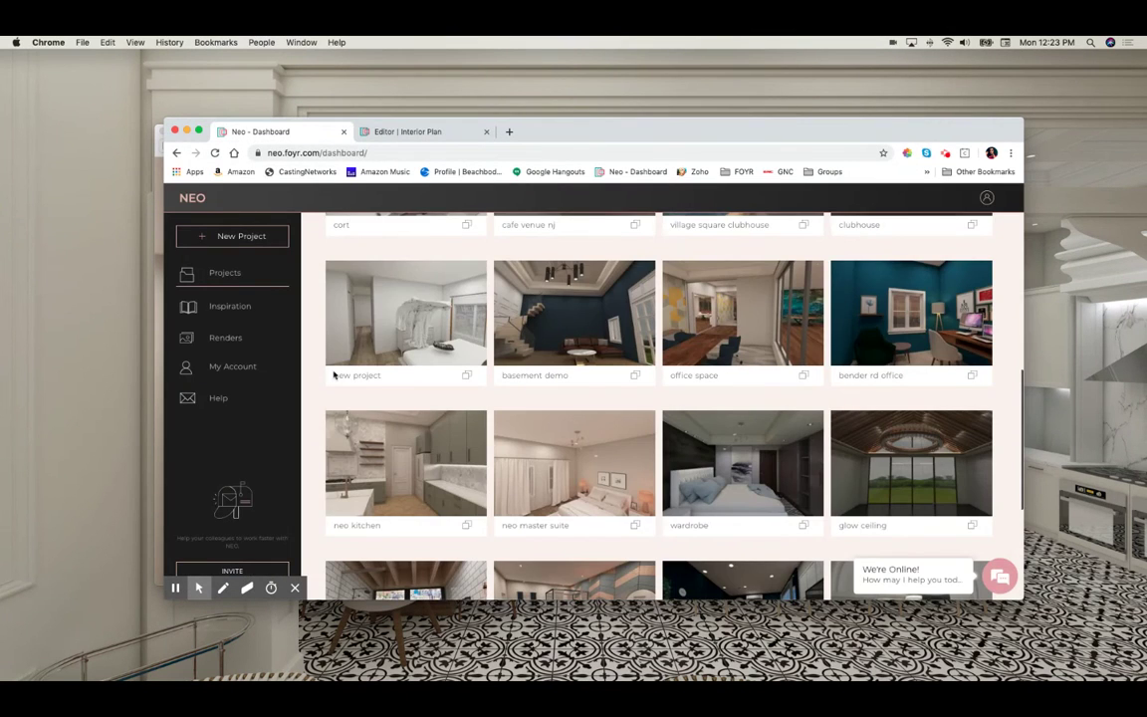
left_click(236, 313)
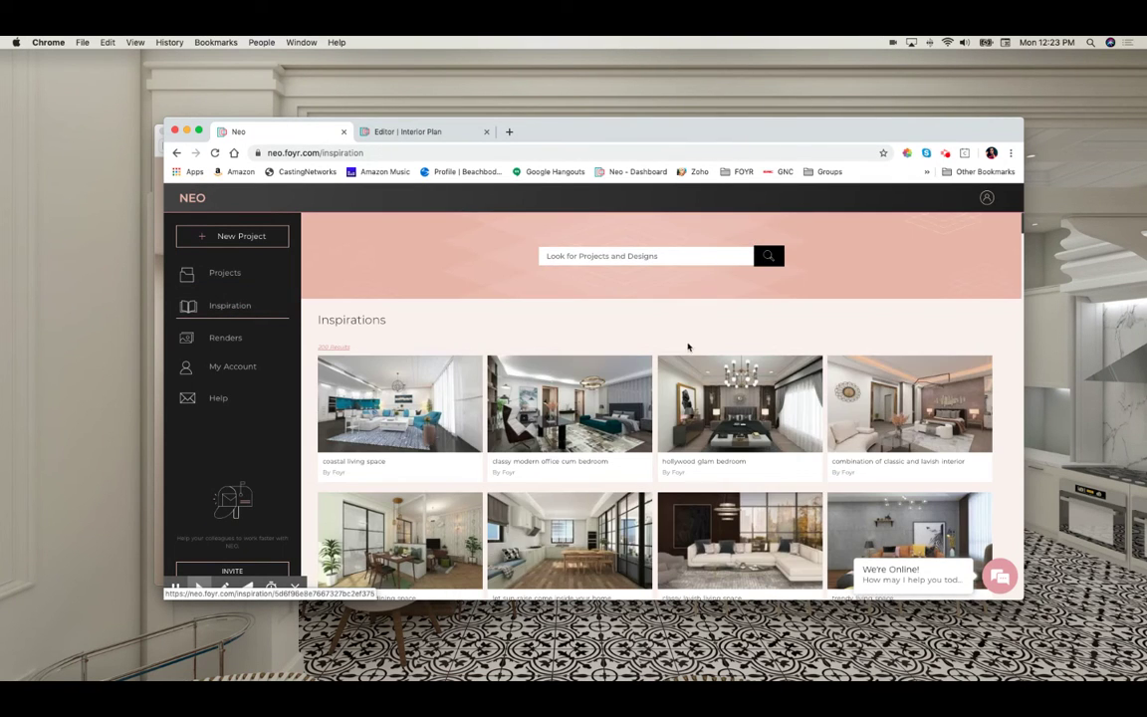
scroll(673, 344, "down", 2)
scroll(673, 345, "down", 1)
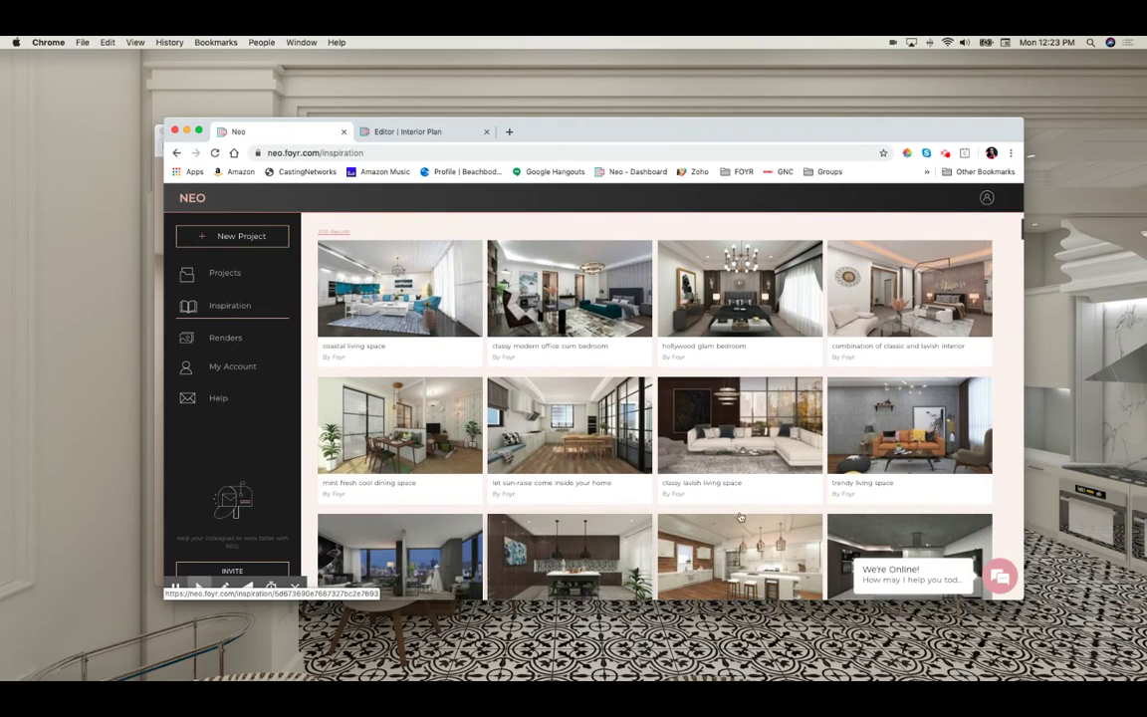
scroll(695, 420, "down", 1)
scroll(695, 420, "down", 3)
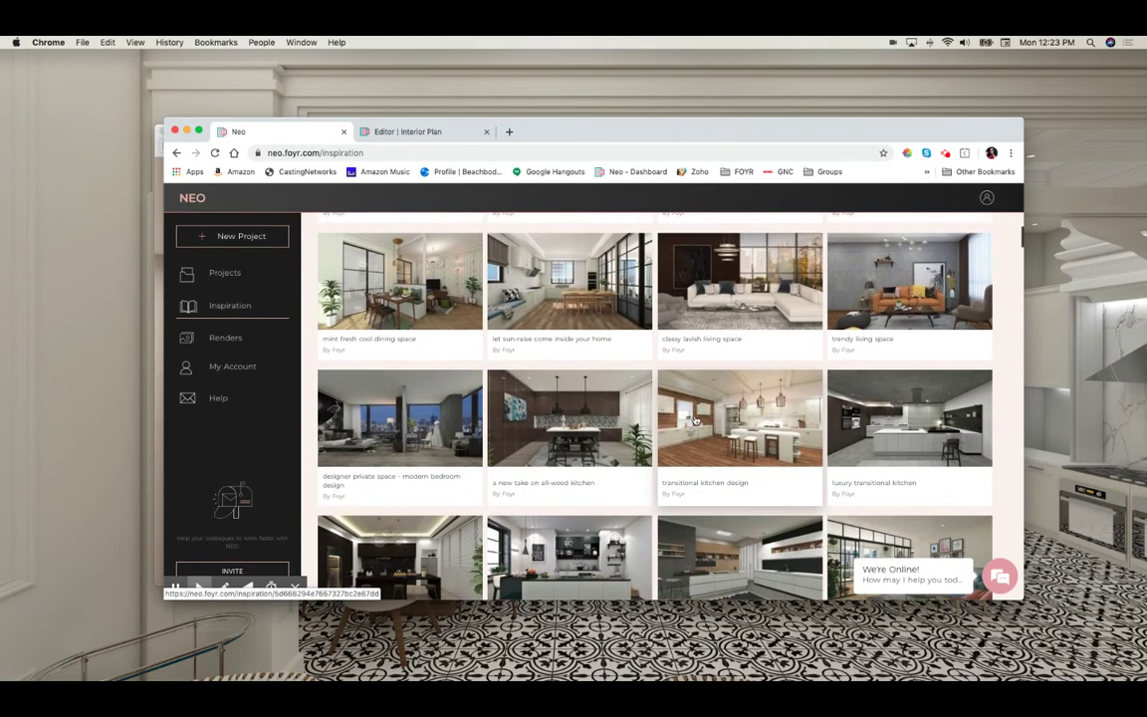
left_click(718, 420)
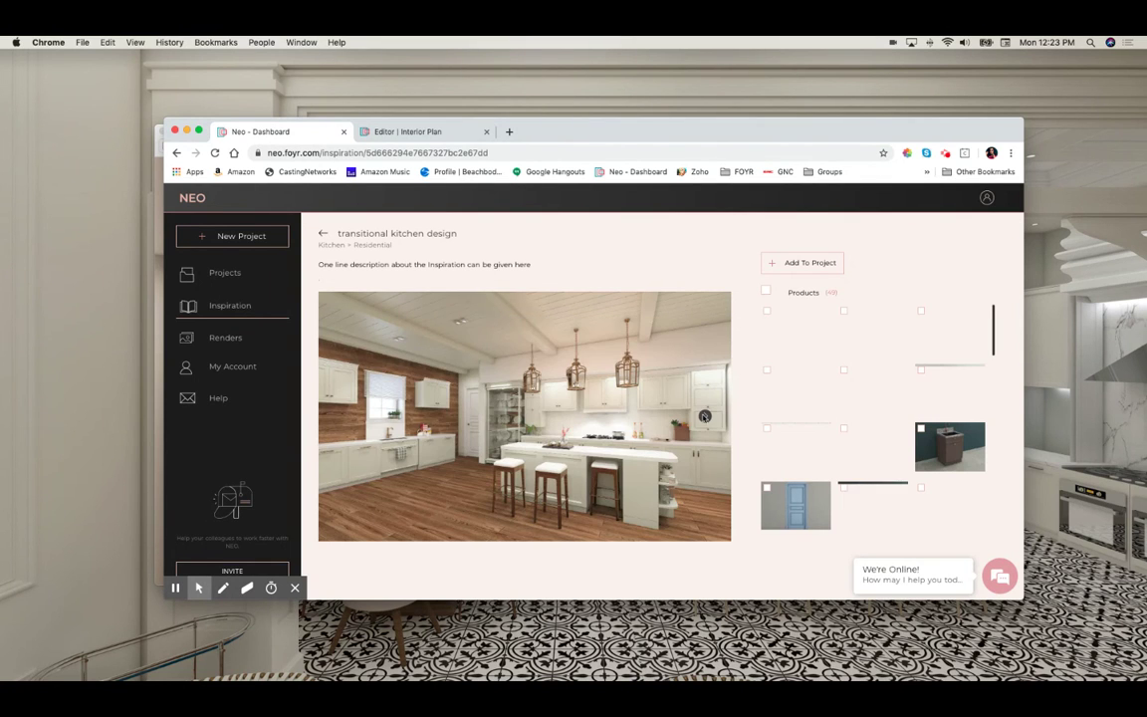
Select the transitional kitchen design's products and clear the whole selection.
left_click(767, 432)
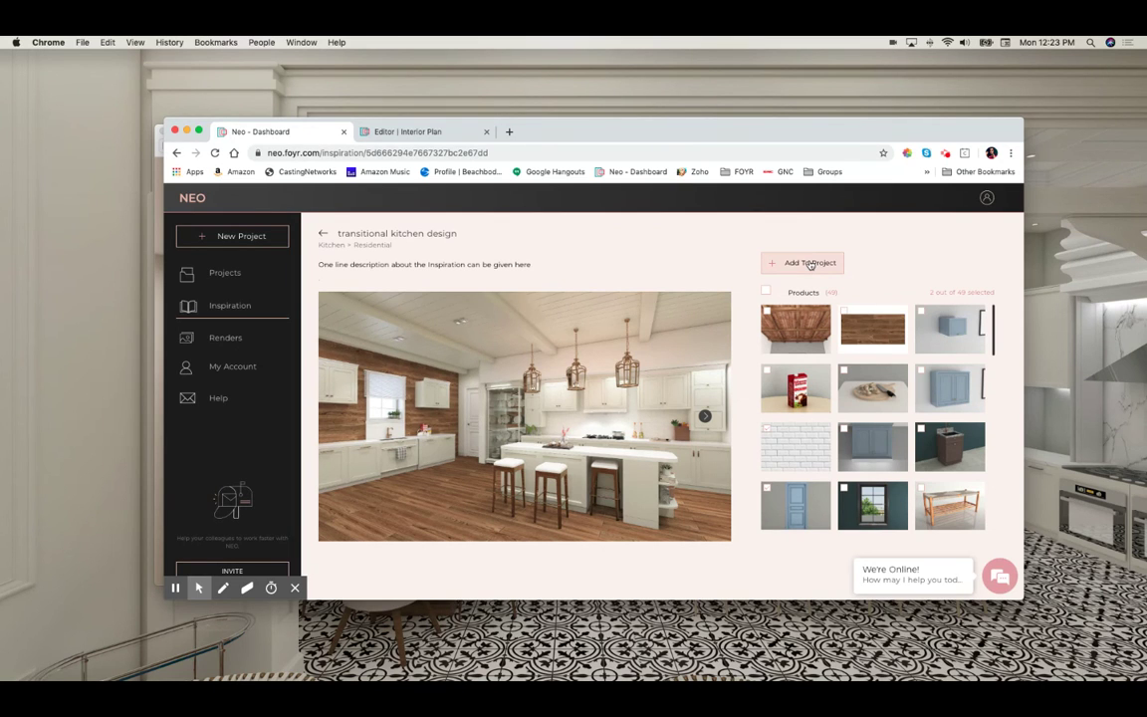
left_click(766, 292)
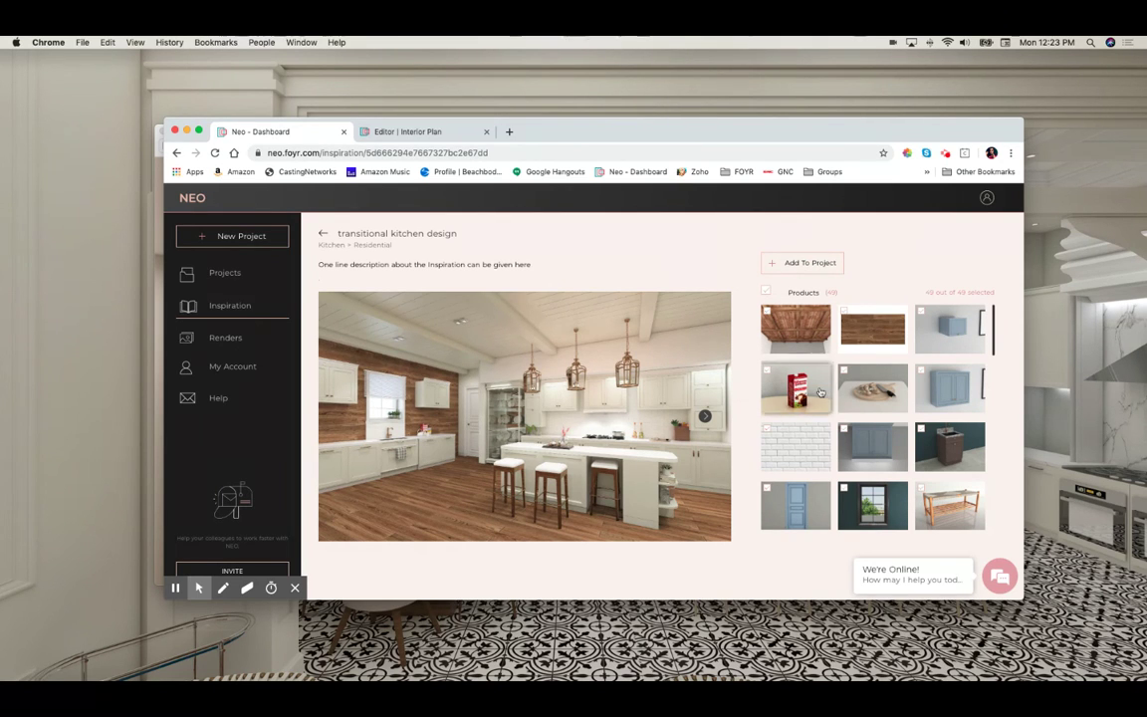
left_click(765, 292)
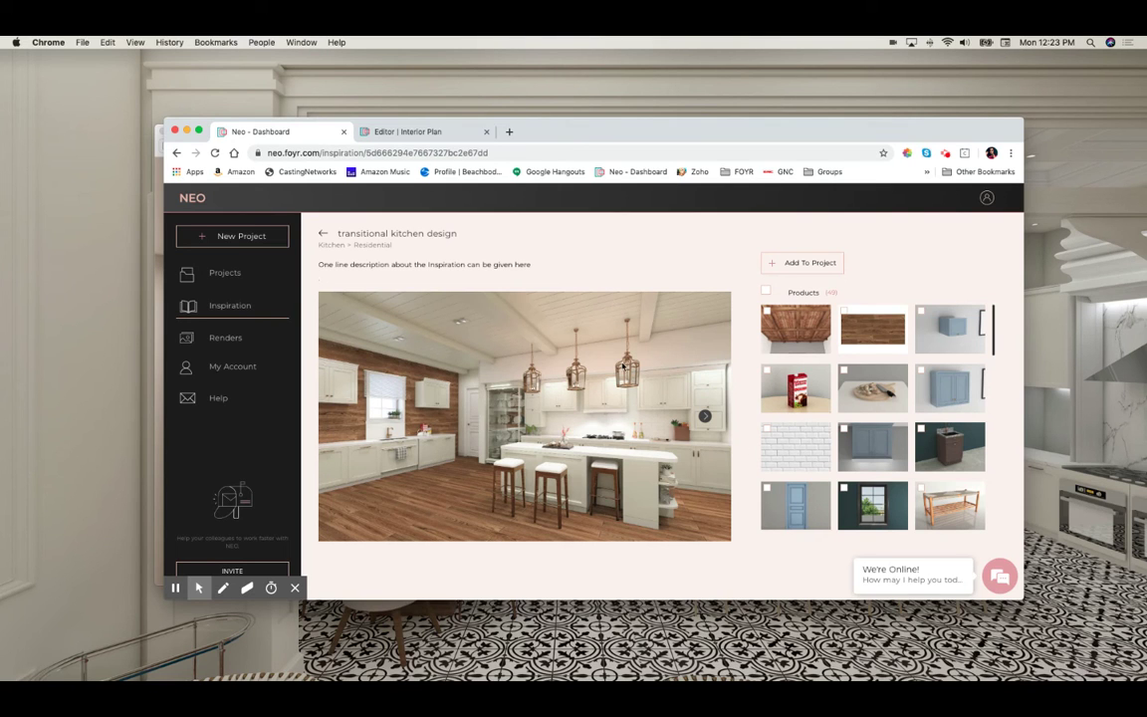
Look through the transitional kitchen design's rendered images.
left_click(704, 416)
left_click(343, 416)
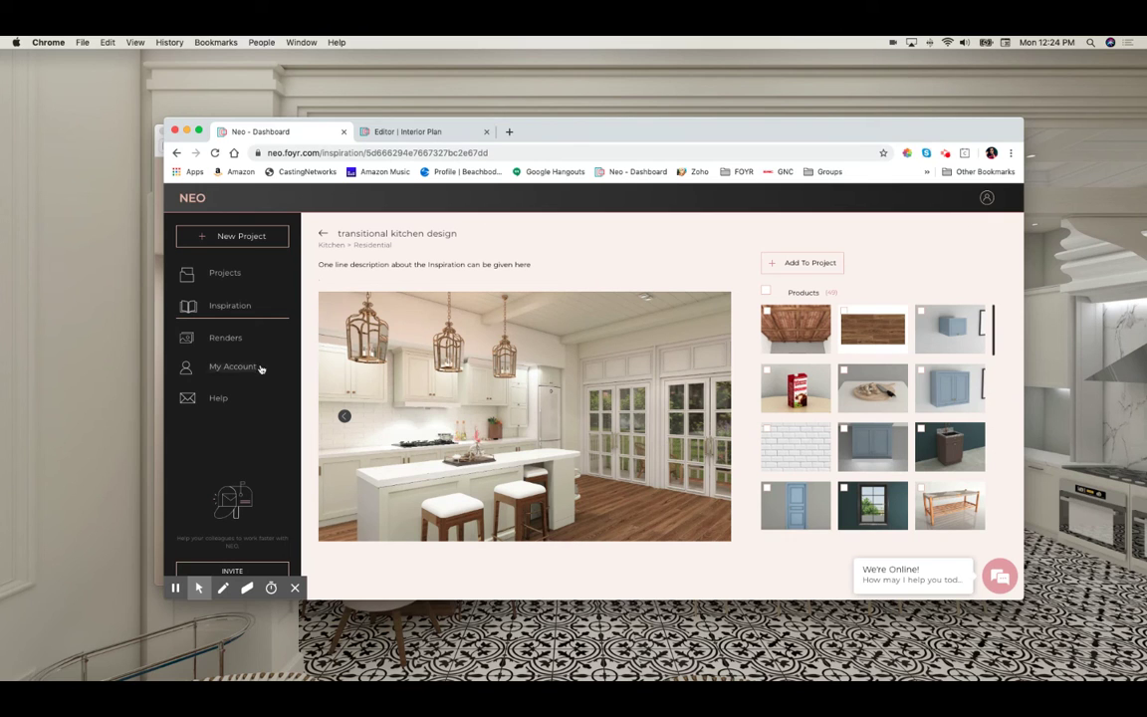
Browse the dashboard's gallery of all project renders, from luxe studio through to bender rd office.
left_click(233, 339)
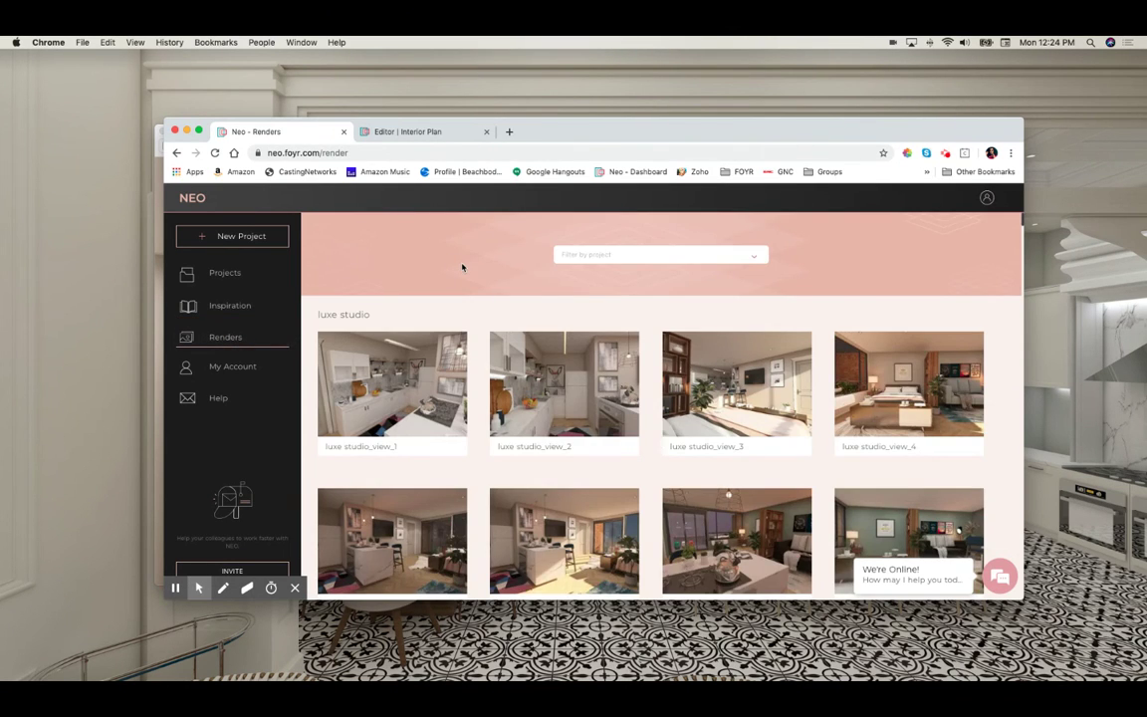
scroll(462, 265, "down", 5)
scroll(462, 265, "down", 2)
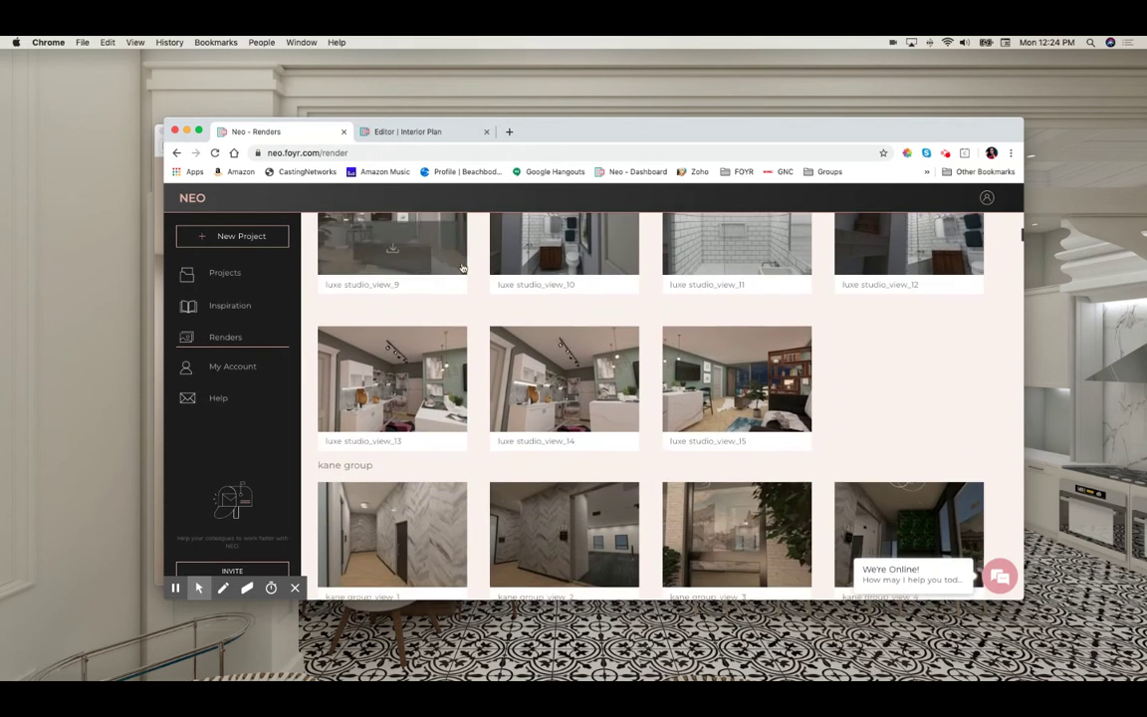
scroll(462, 264, "up", 3)
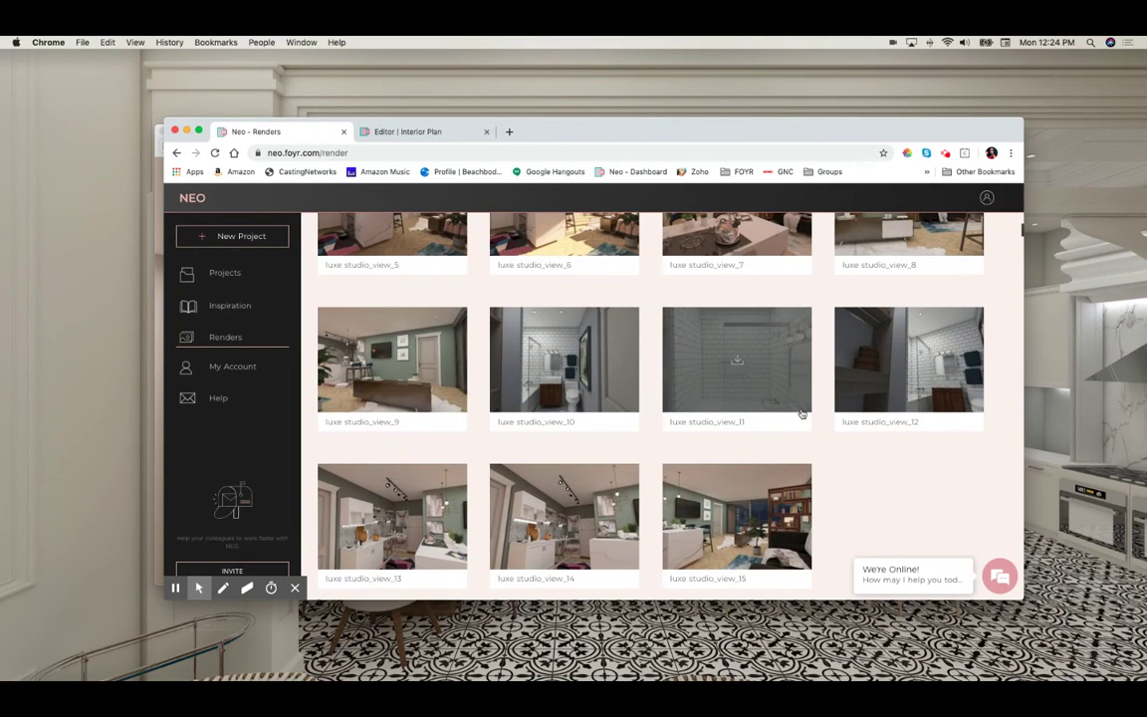
scroll(799, 393, "down", 10)
scroll(802, 414, "down", 2)
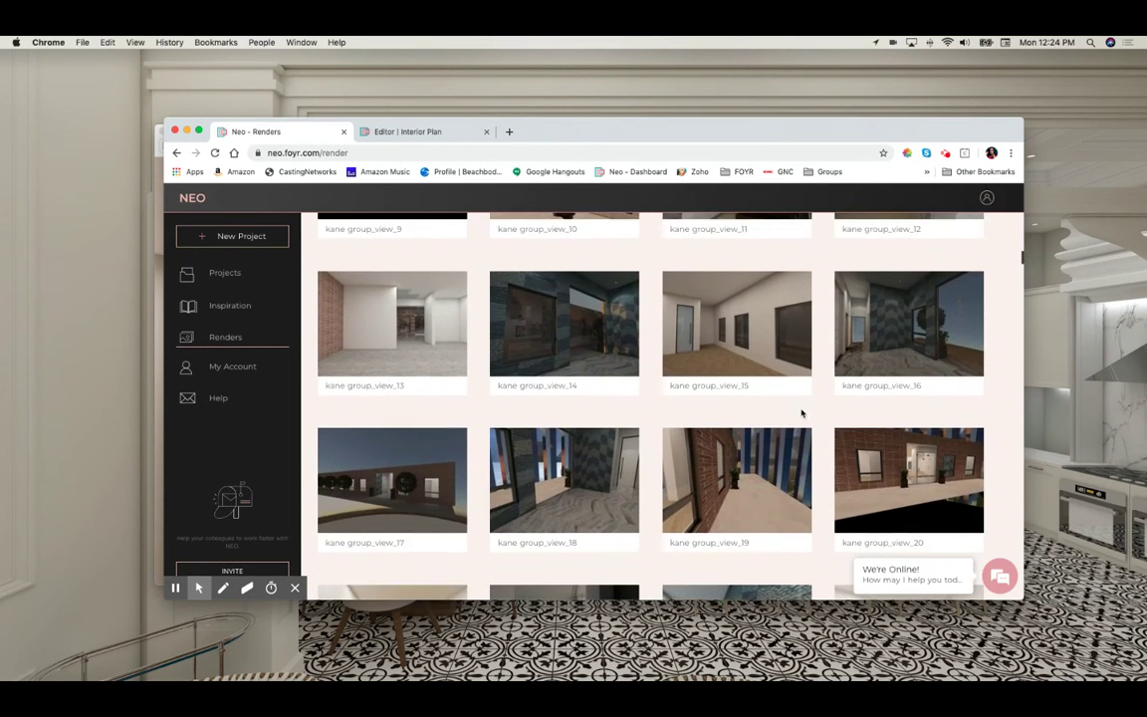
scroll(801, 414, "down", 10)
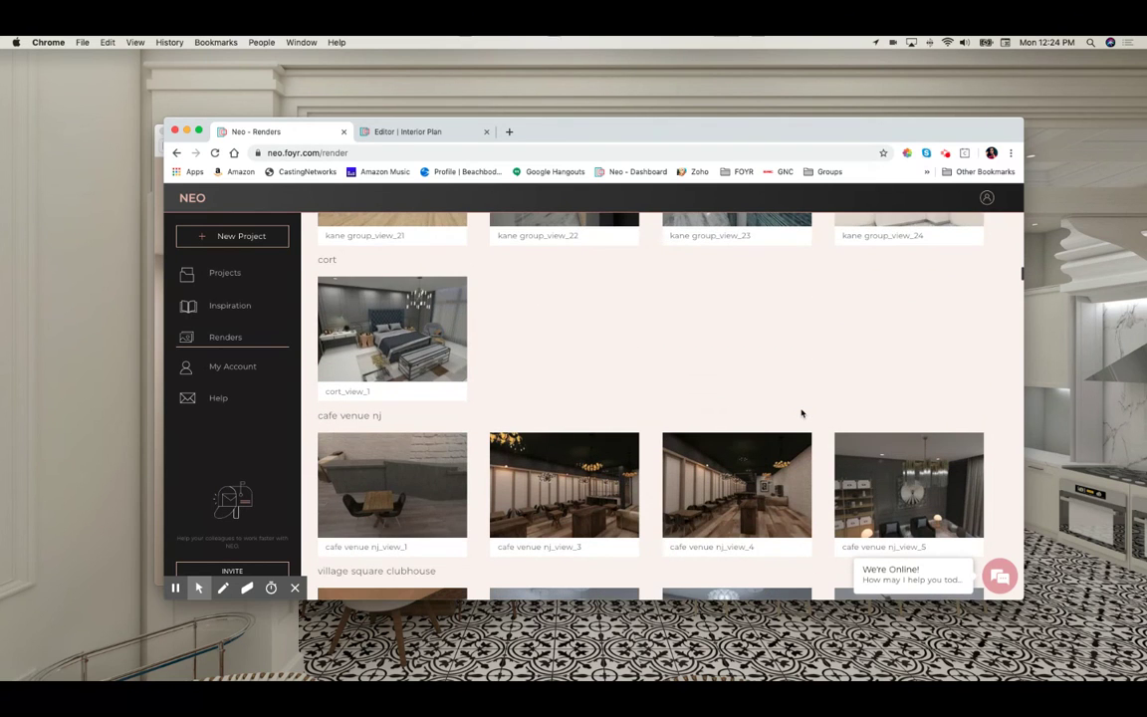
scroll(801, 413, "down", 8)
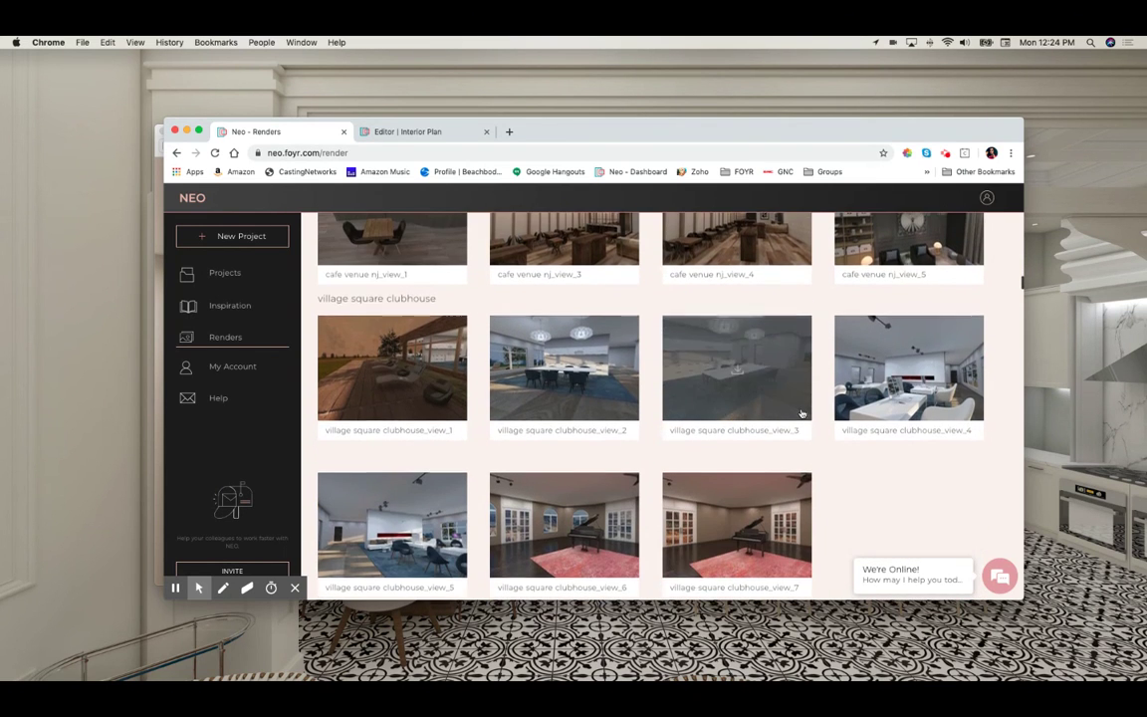
scroll(802, 413, "down", 9)
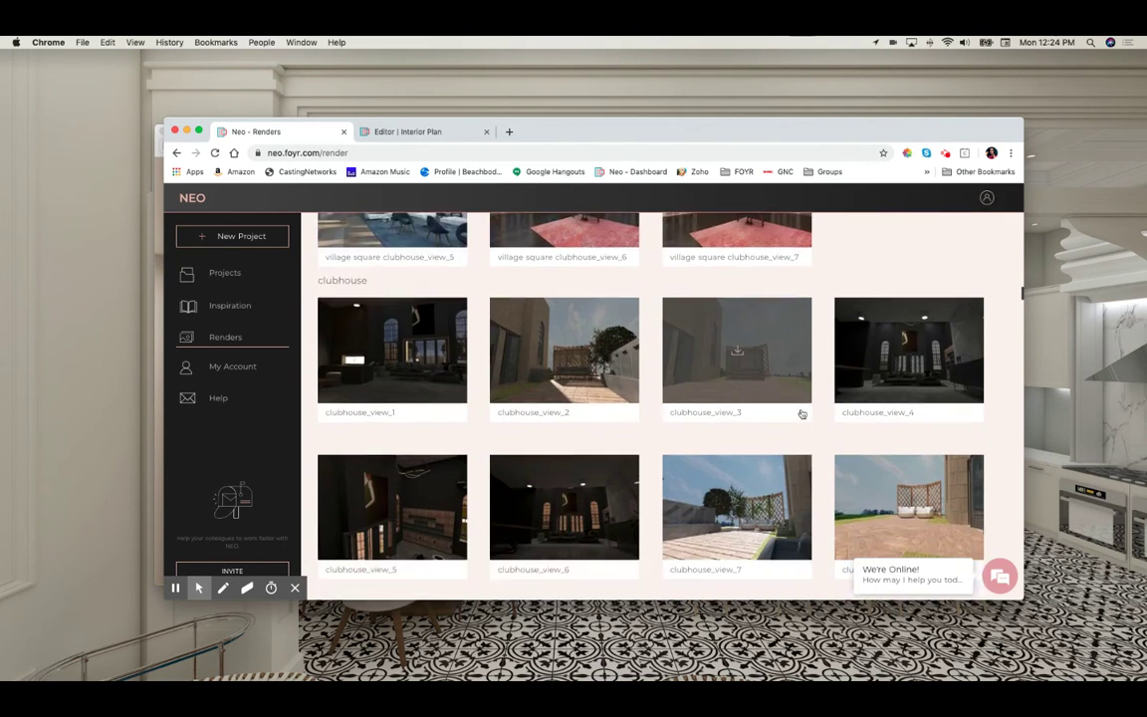
scroll(801, 412, "down", 10)
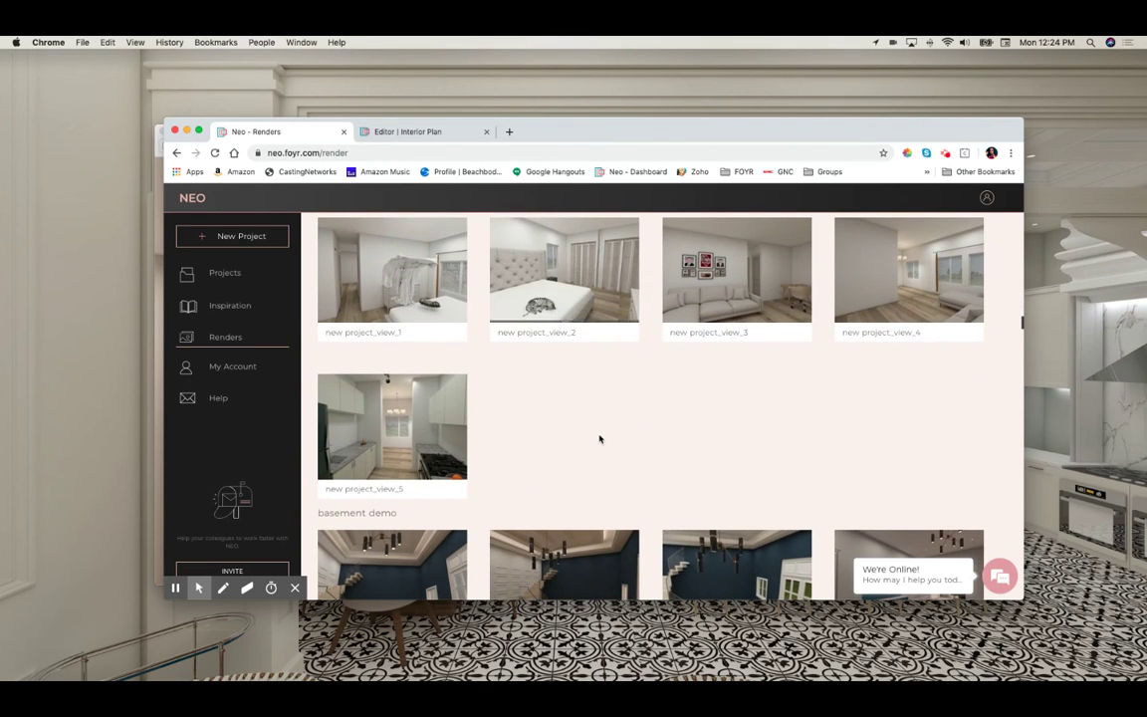
scroll(599, 439, "down", 4)
scroll(600, 439, "down", 20)
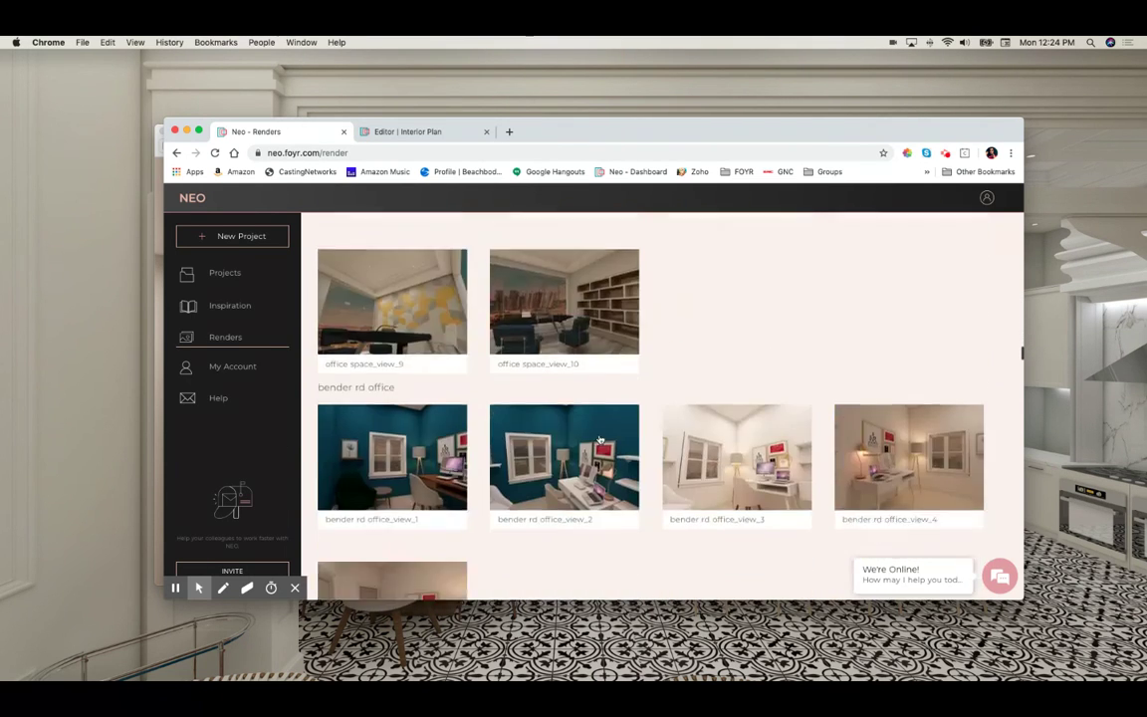
Show the dashboard's projects page, then switch to the Neo Master Suite editor and view its list of project renders.
left_click(228, 275)
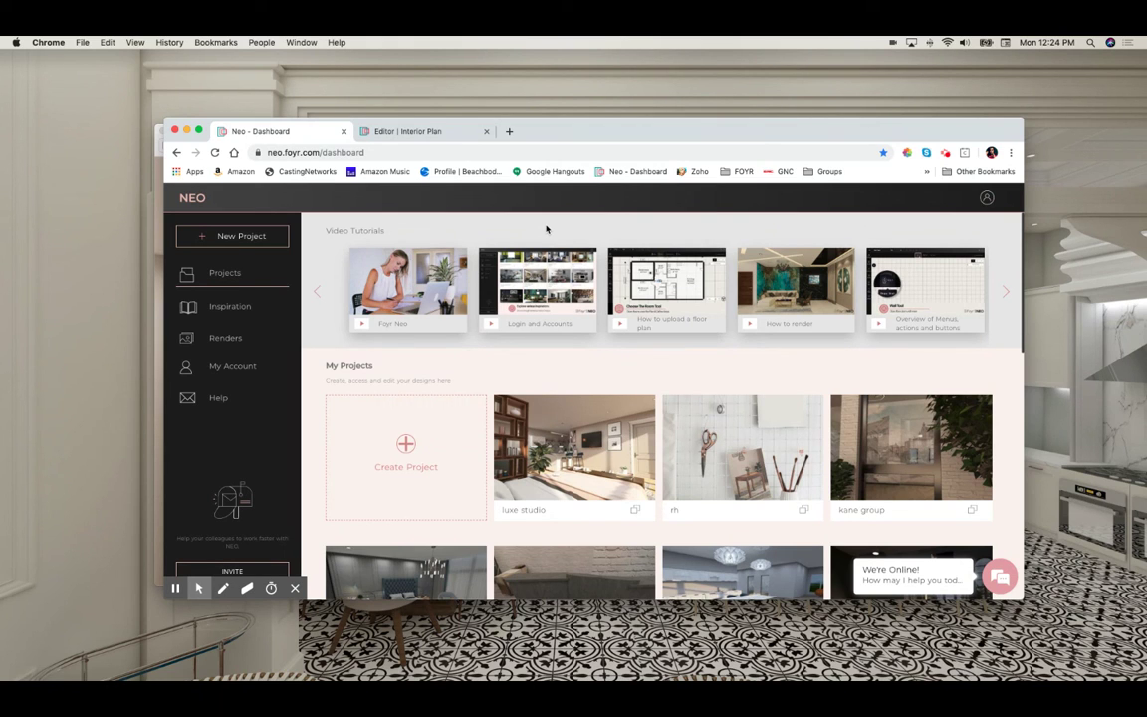
left_click(444, 135)
left_click(182, 291)
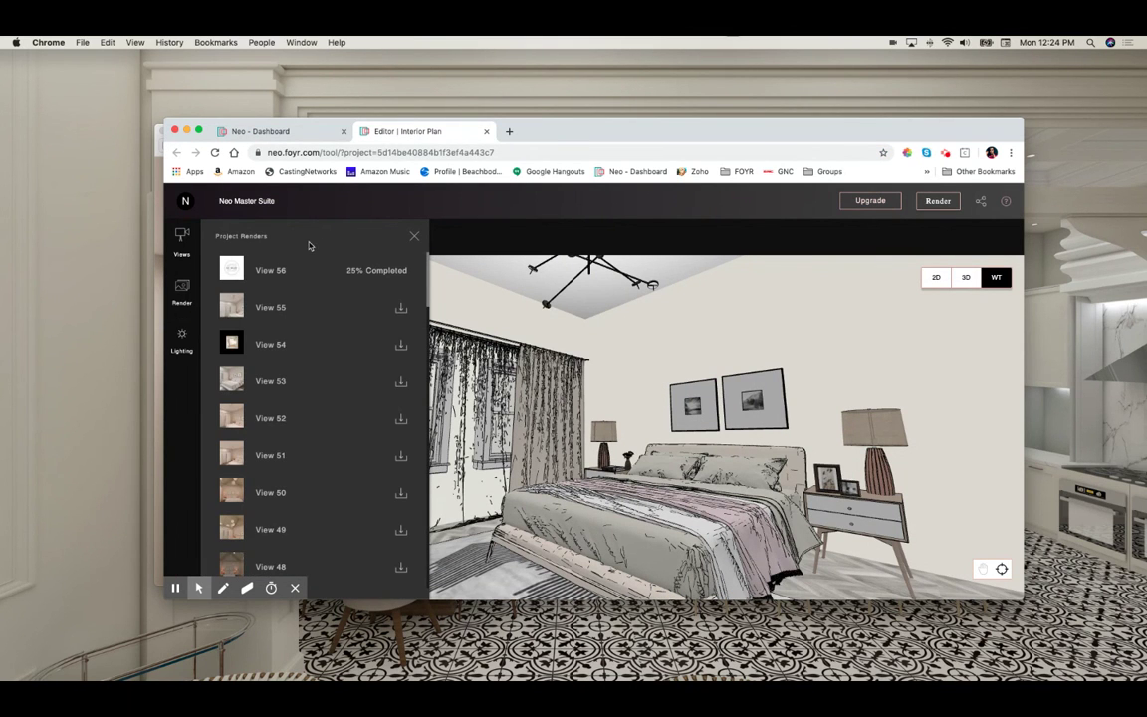
Return to the dashboard and look through the video tutorials and the My Projects section.
left_click(279, 127)
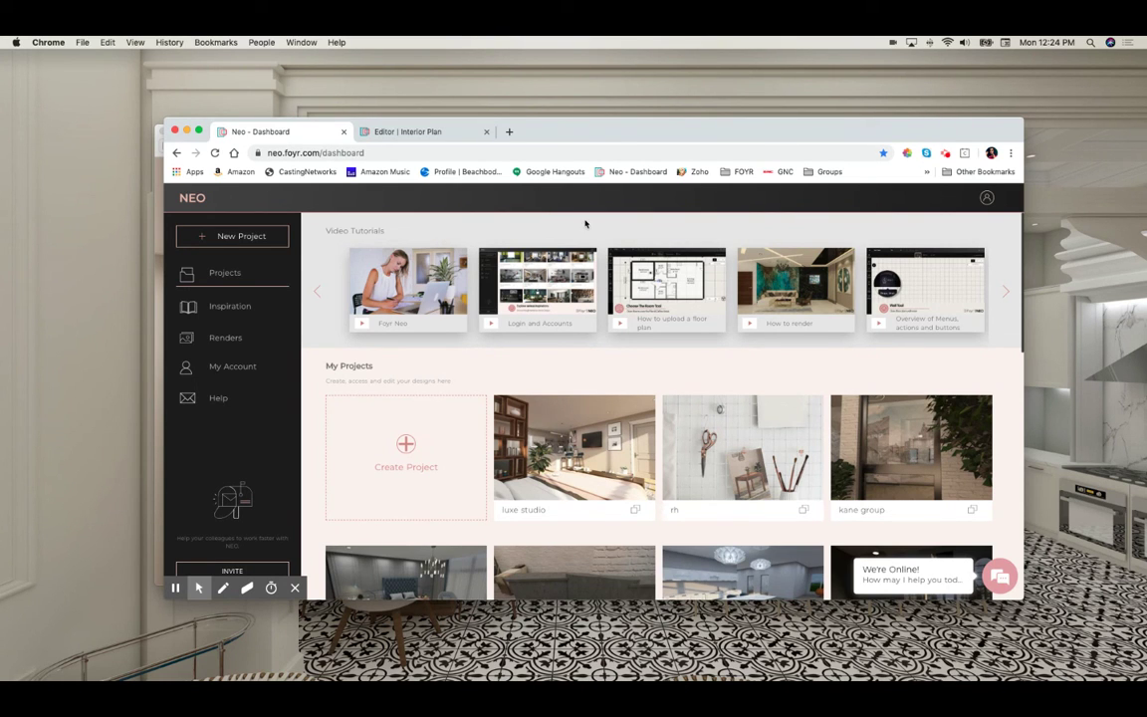
left_click(1007, 295)
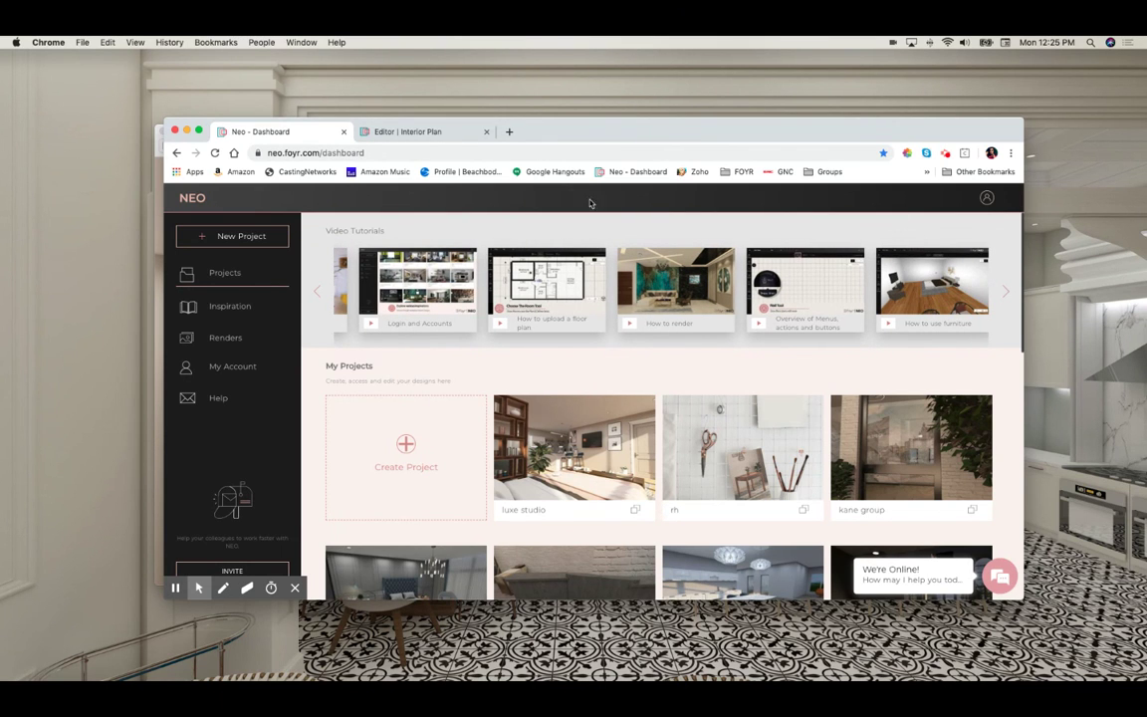
scroll(391, 254, "down", 1)
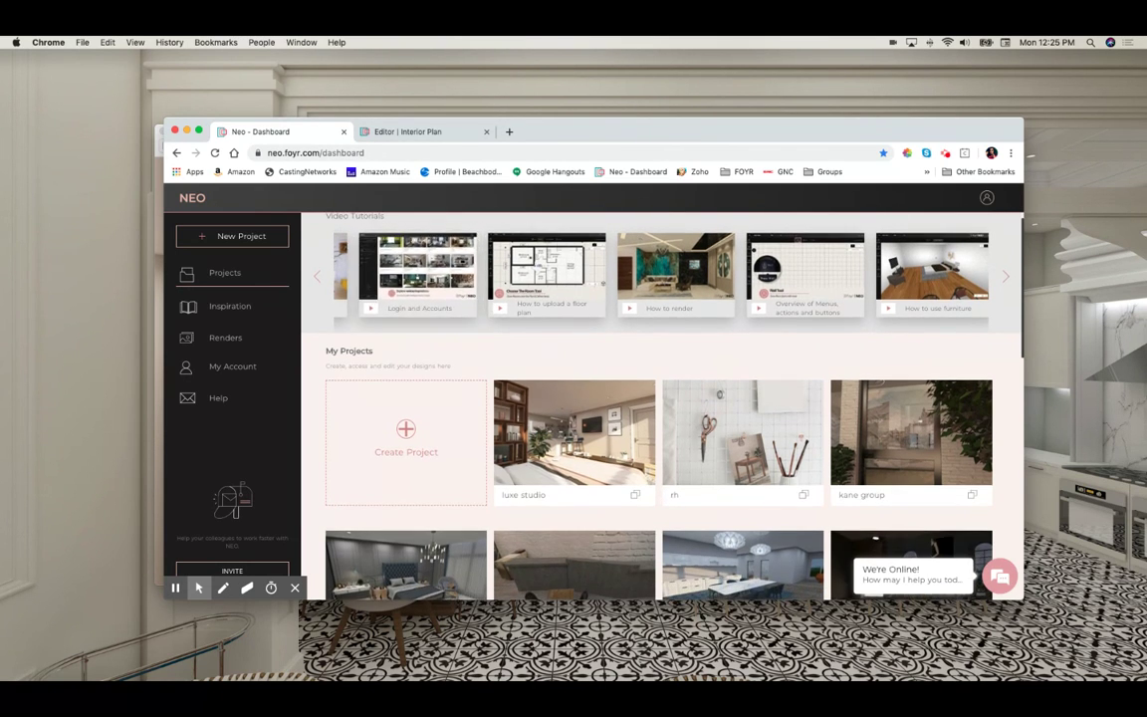